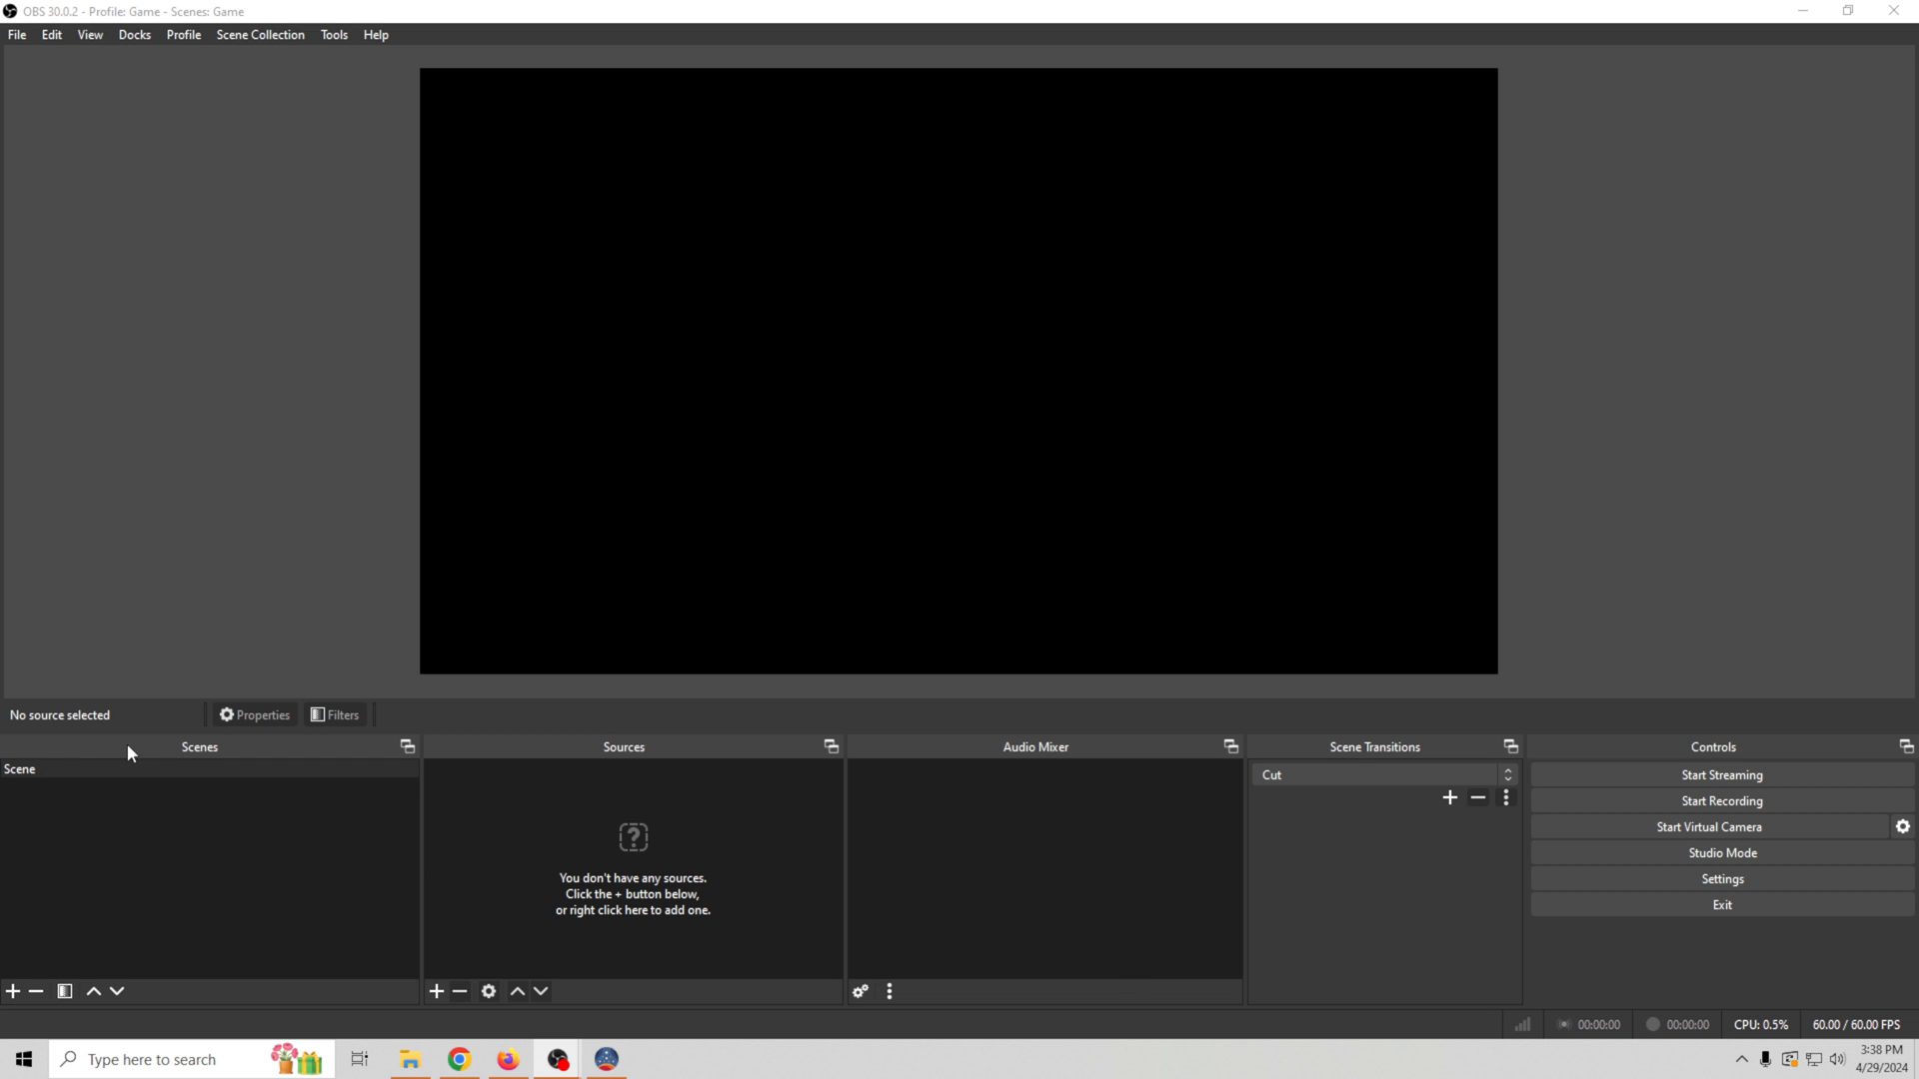
- Rename the default scene to Game
{"action": "right_click", "coordinate": [38, 768]}
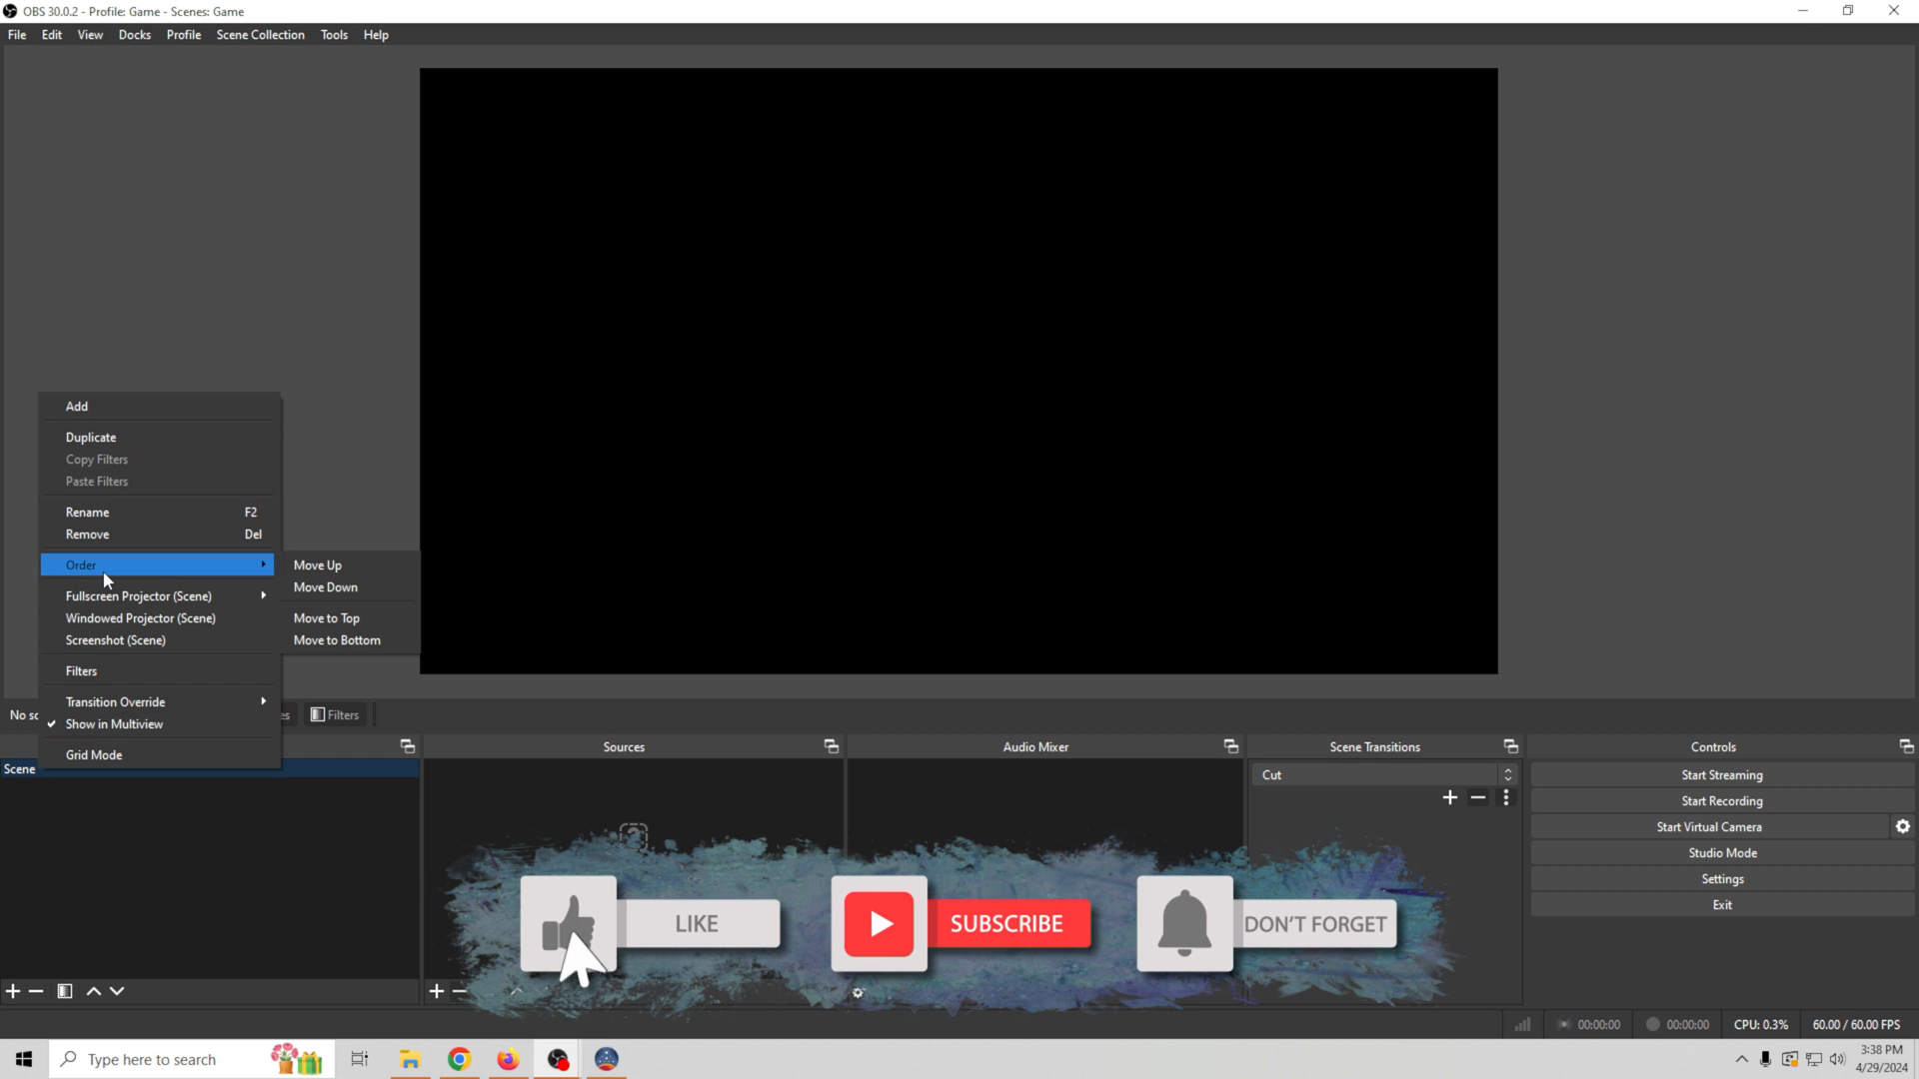
{"action": "left_click", "coordinate": [108, 513]}
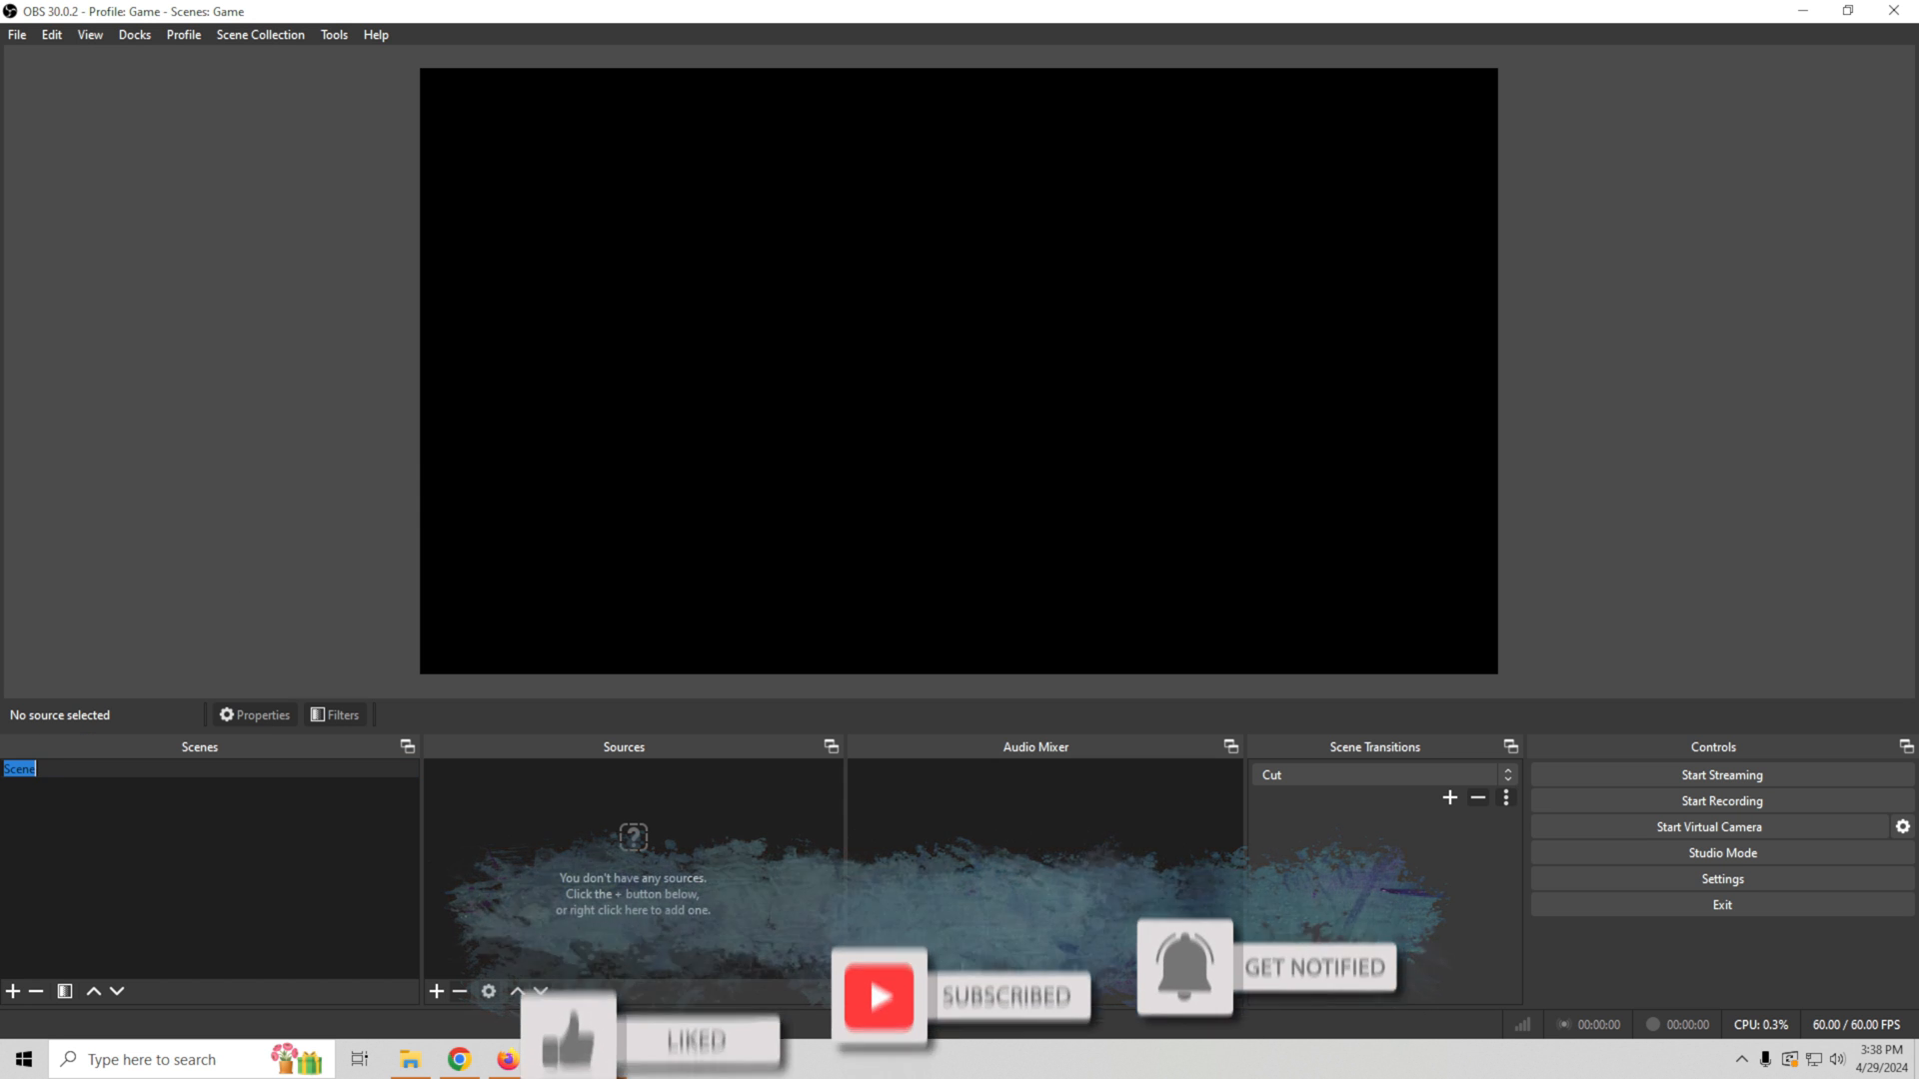
{"action": "type", "text": "Game"}
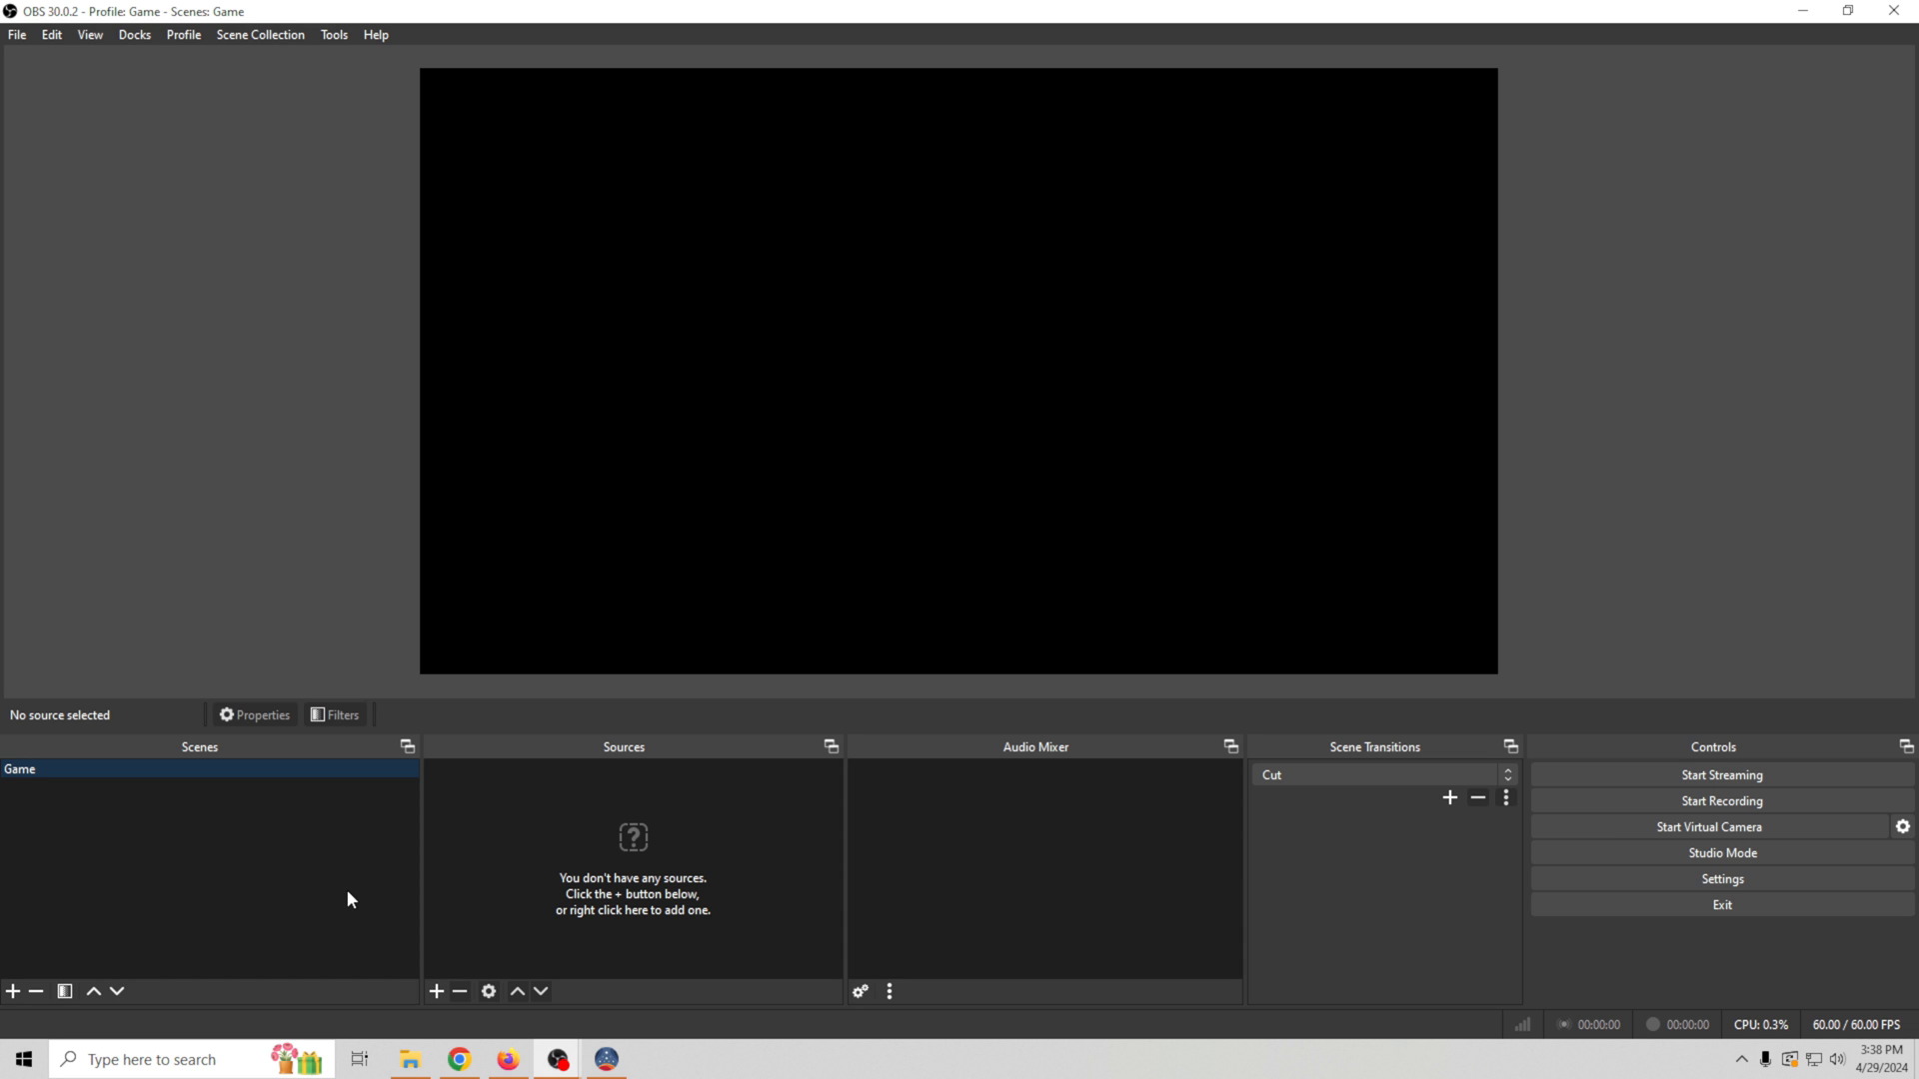
- Add a Game Capture source to the Game scene with default settings
{"action": "left_click", "coordinate": [438, 992]}
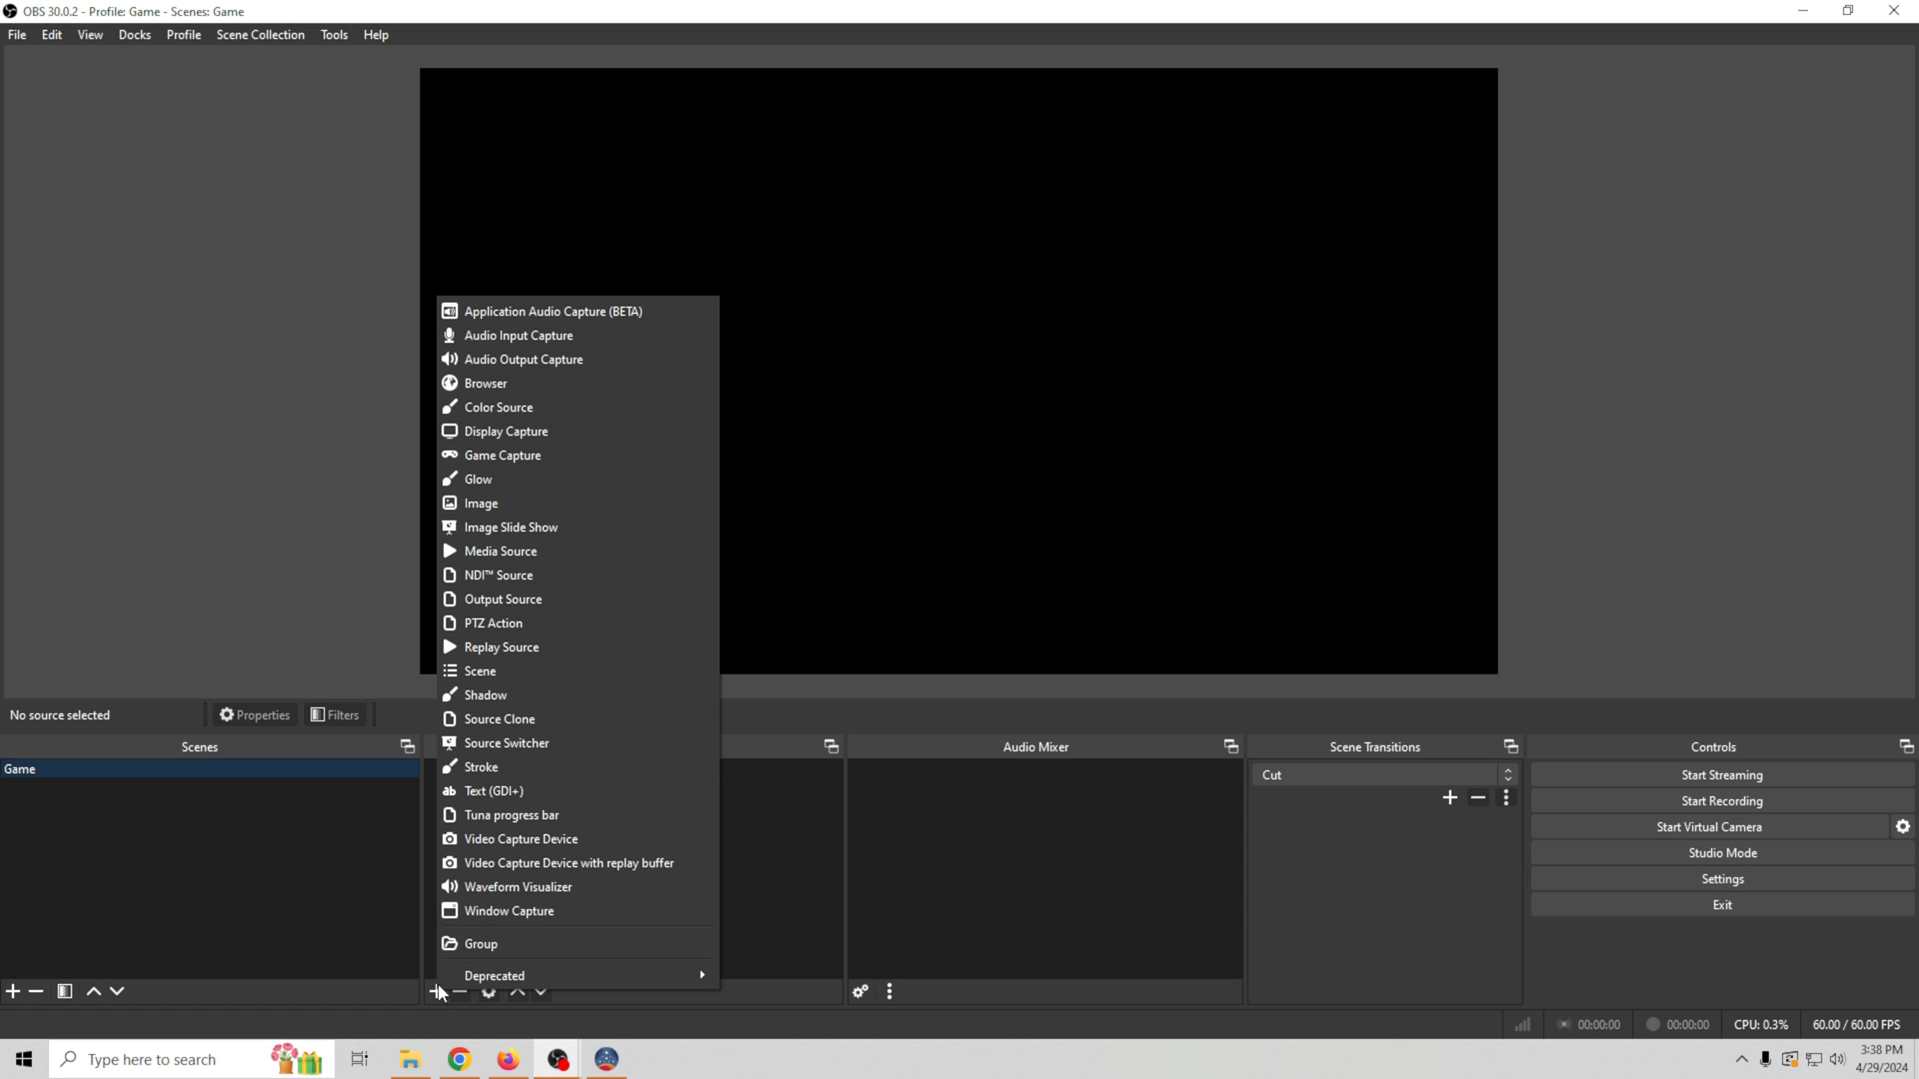
{"action": "left_click", "coordinate": [534, 453]}
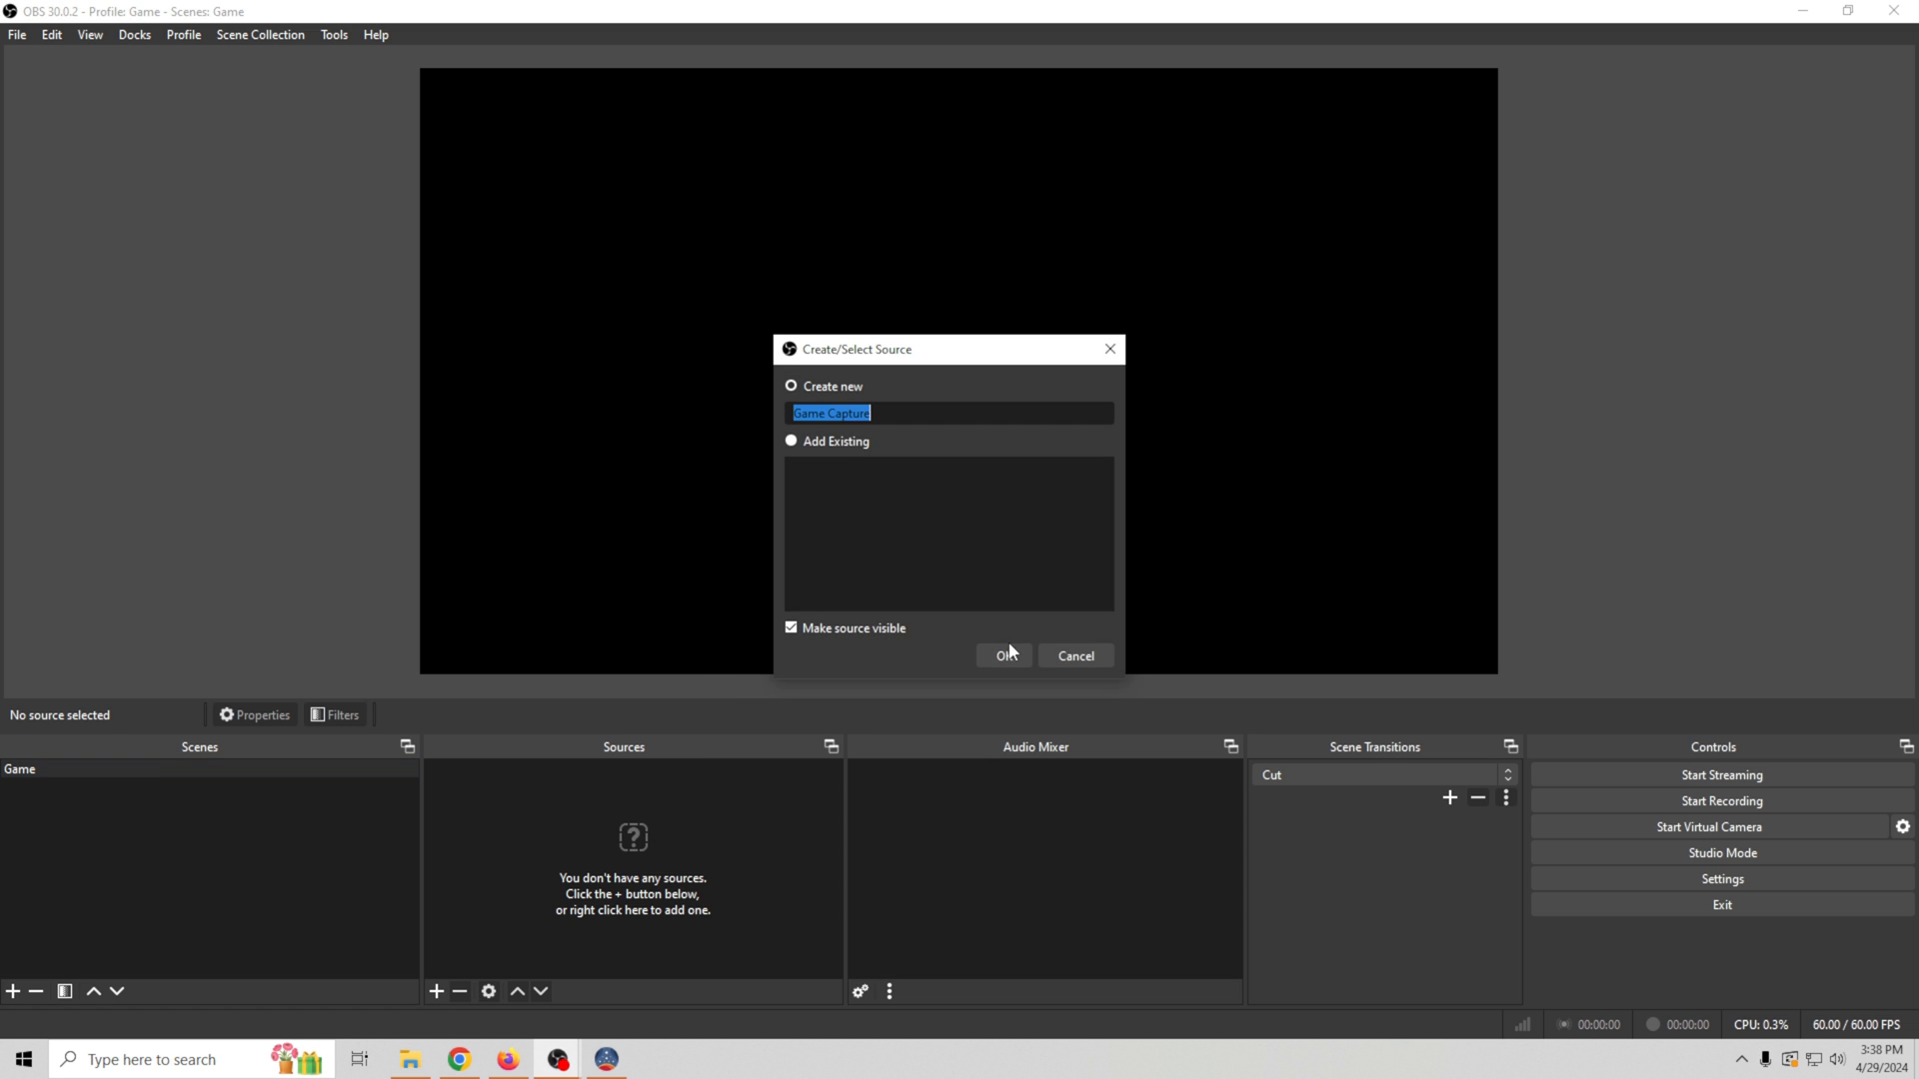
{"action": "left_click", "coordinate": [1006, 655]}
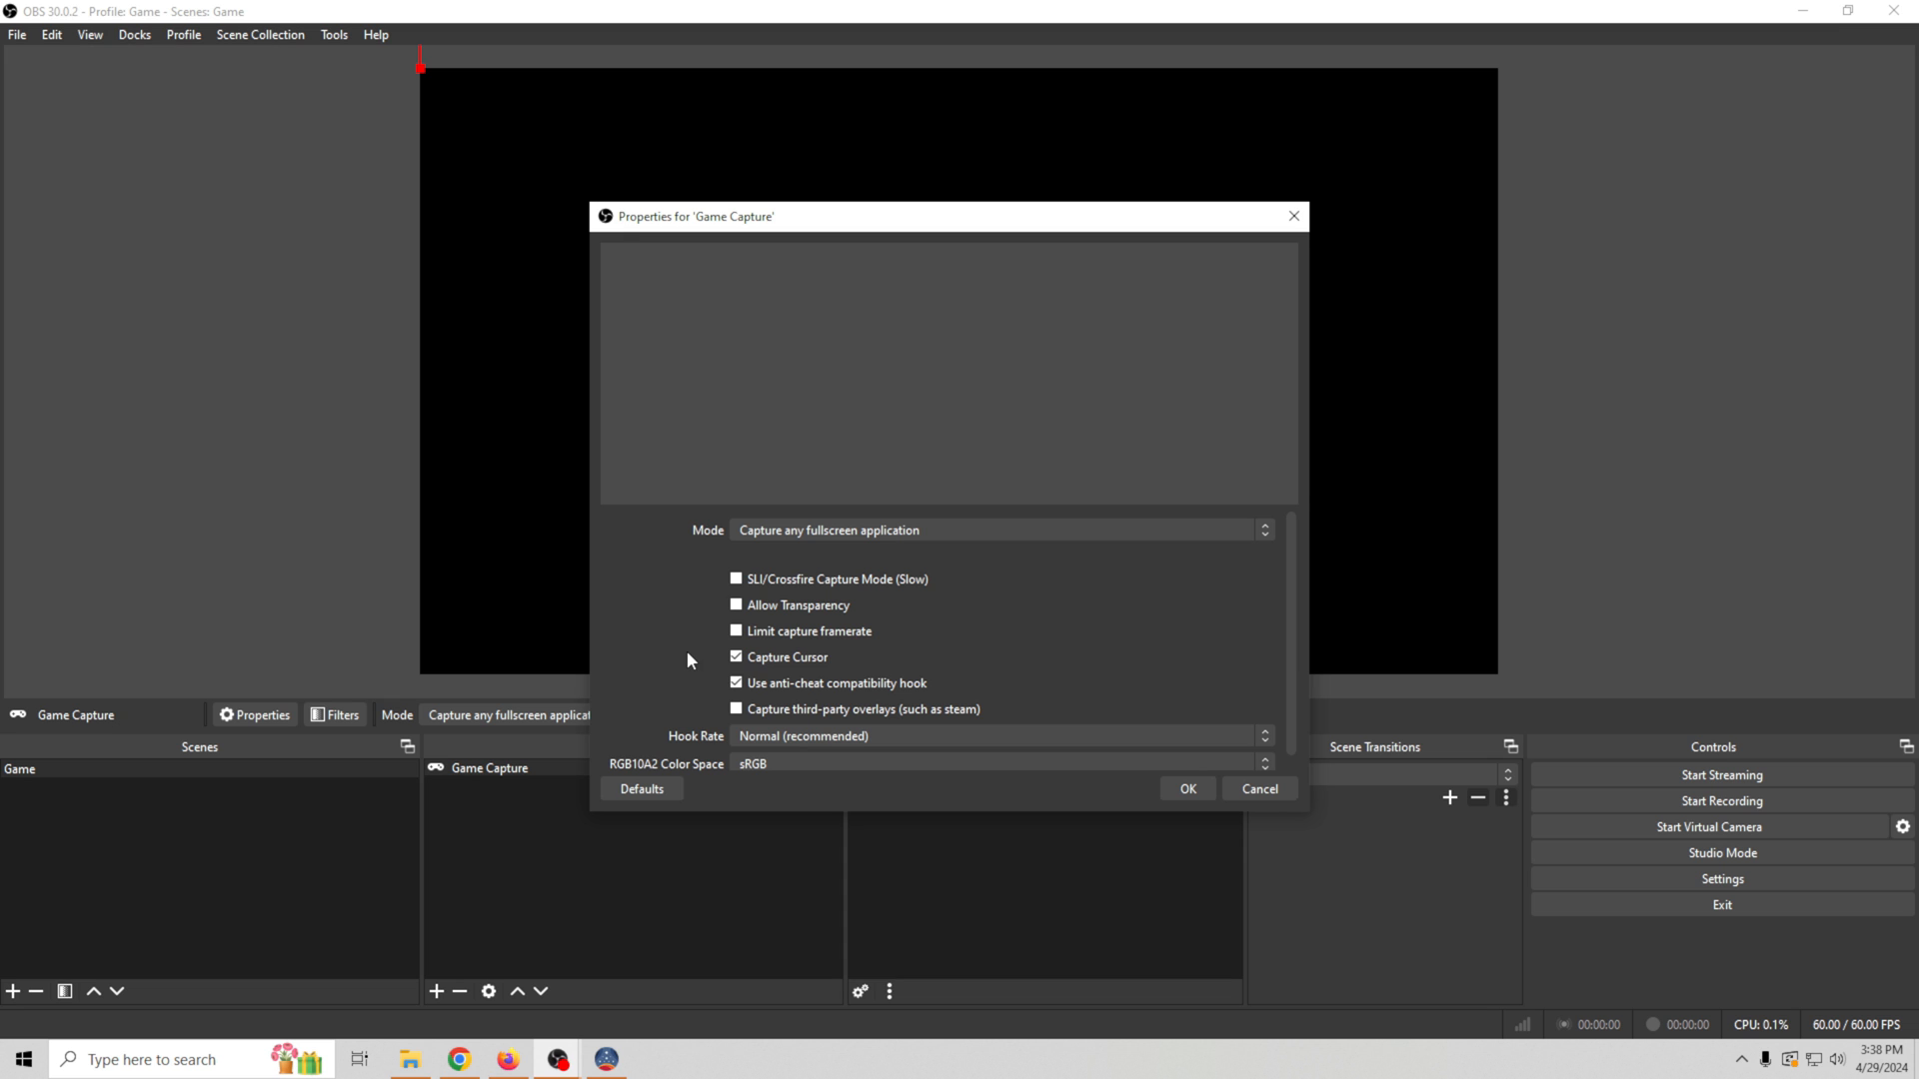
{"action": "left_click", "coordinate": [1187, 789]}
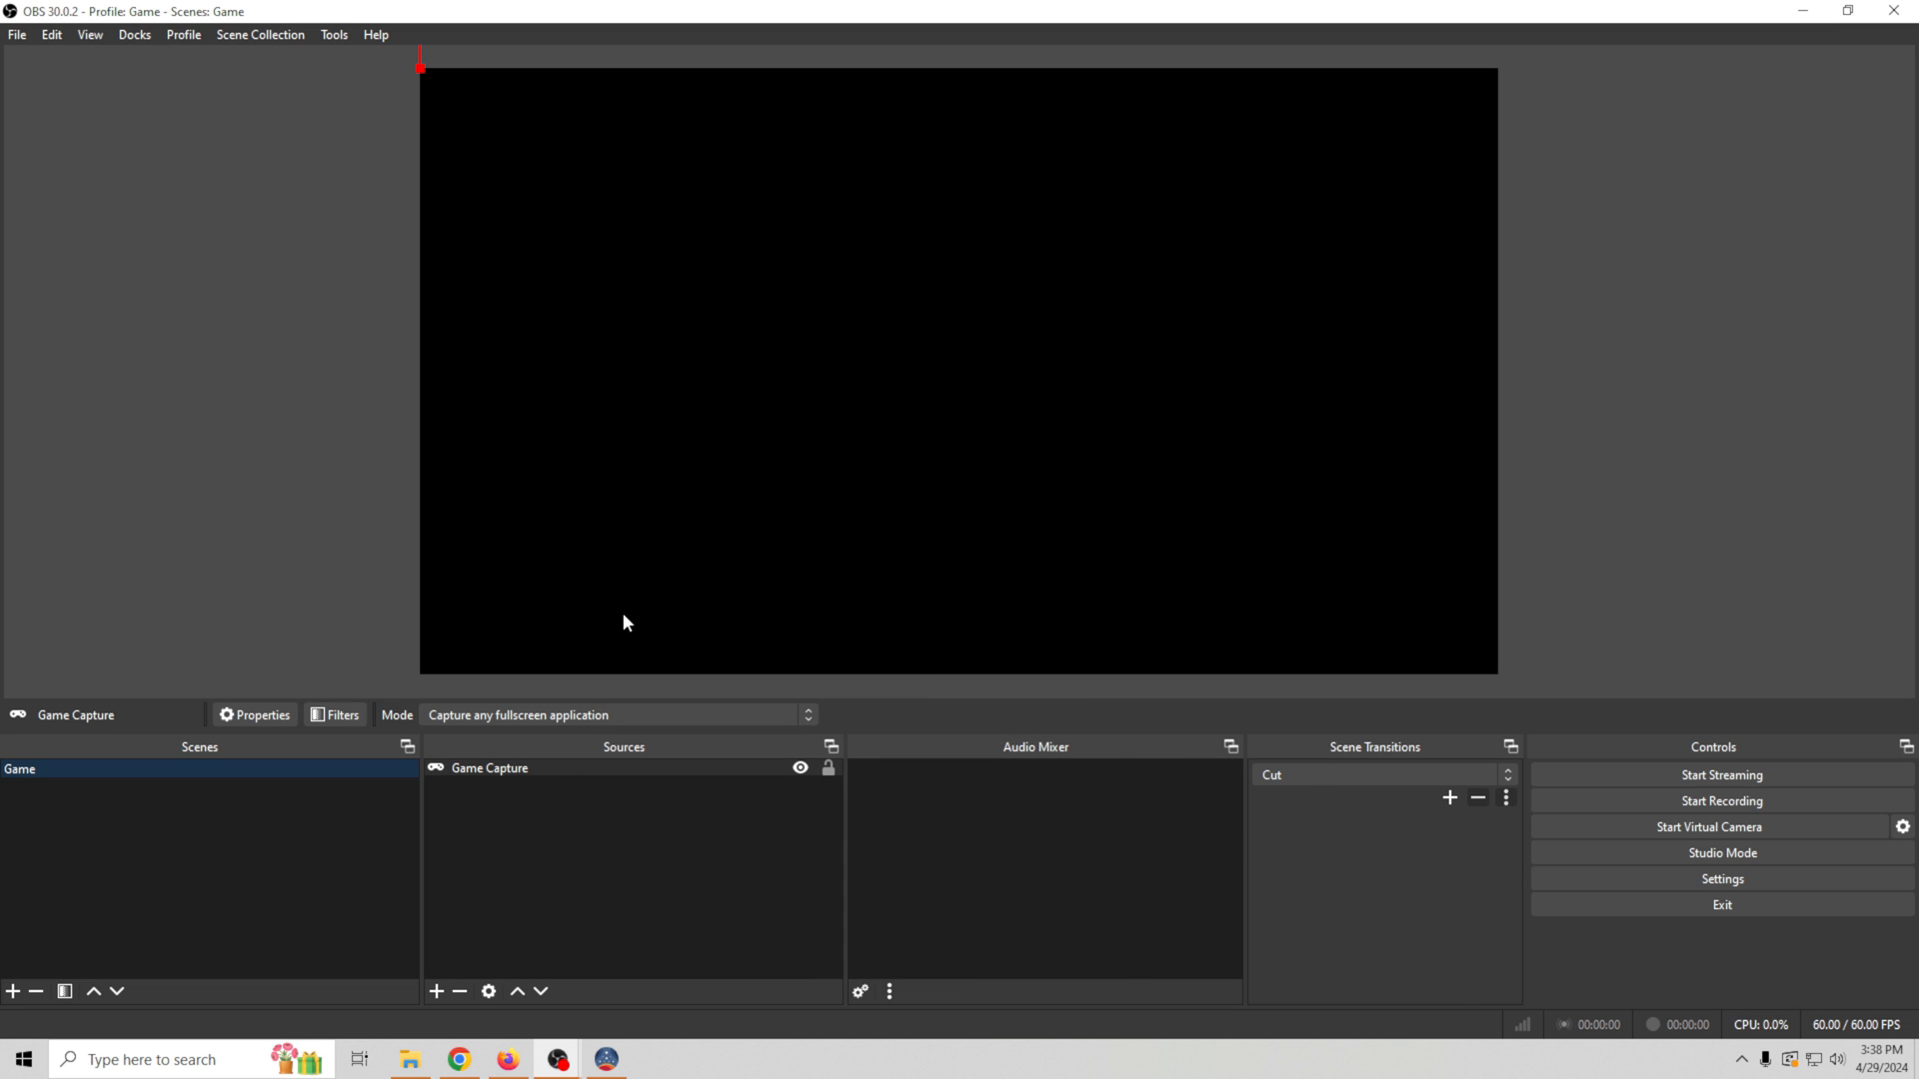
- Stretch the Game Capture source so Starfield fills the whole canvas
{"action": "left_click", "coordinate": [566, 766]}
{"action": "left_click", "coordinate": [605, 1059]}
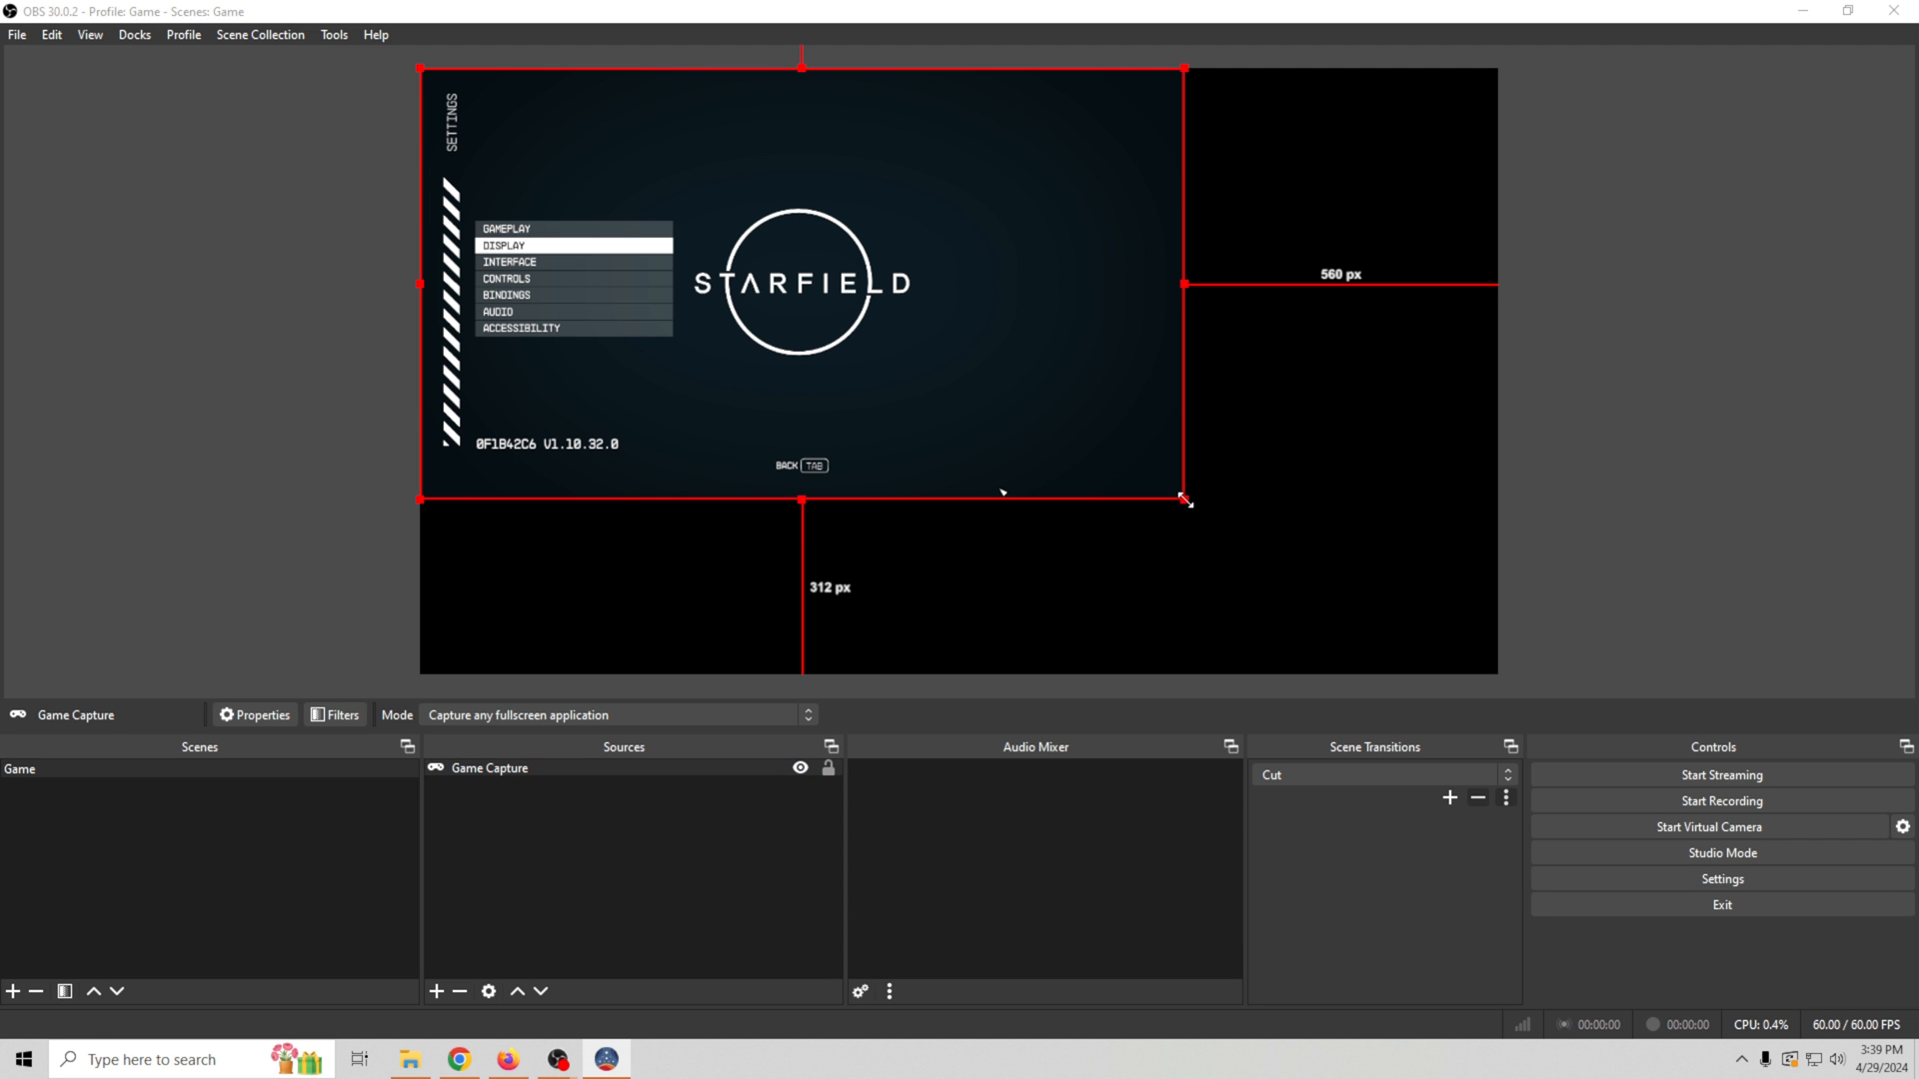
{"action": "mouse_move", "coordinate": [1184, 499]}
{"action": "left_mouse_down"}
{"action": "mouse_move", "coordinate": [1124, 495]}
{"action": "mouse_move", "coordinate": [1432, 676]}
{"action": "left_mouse_up"}
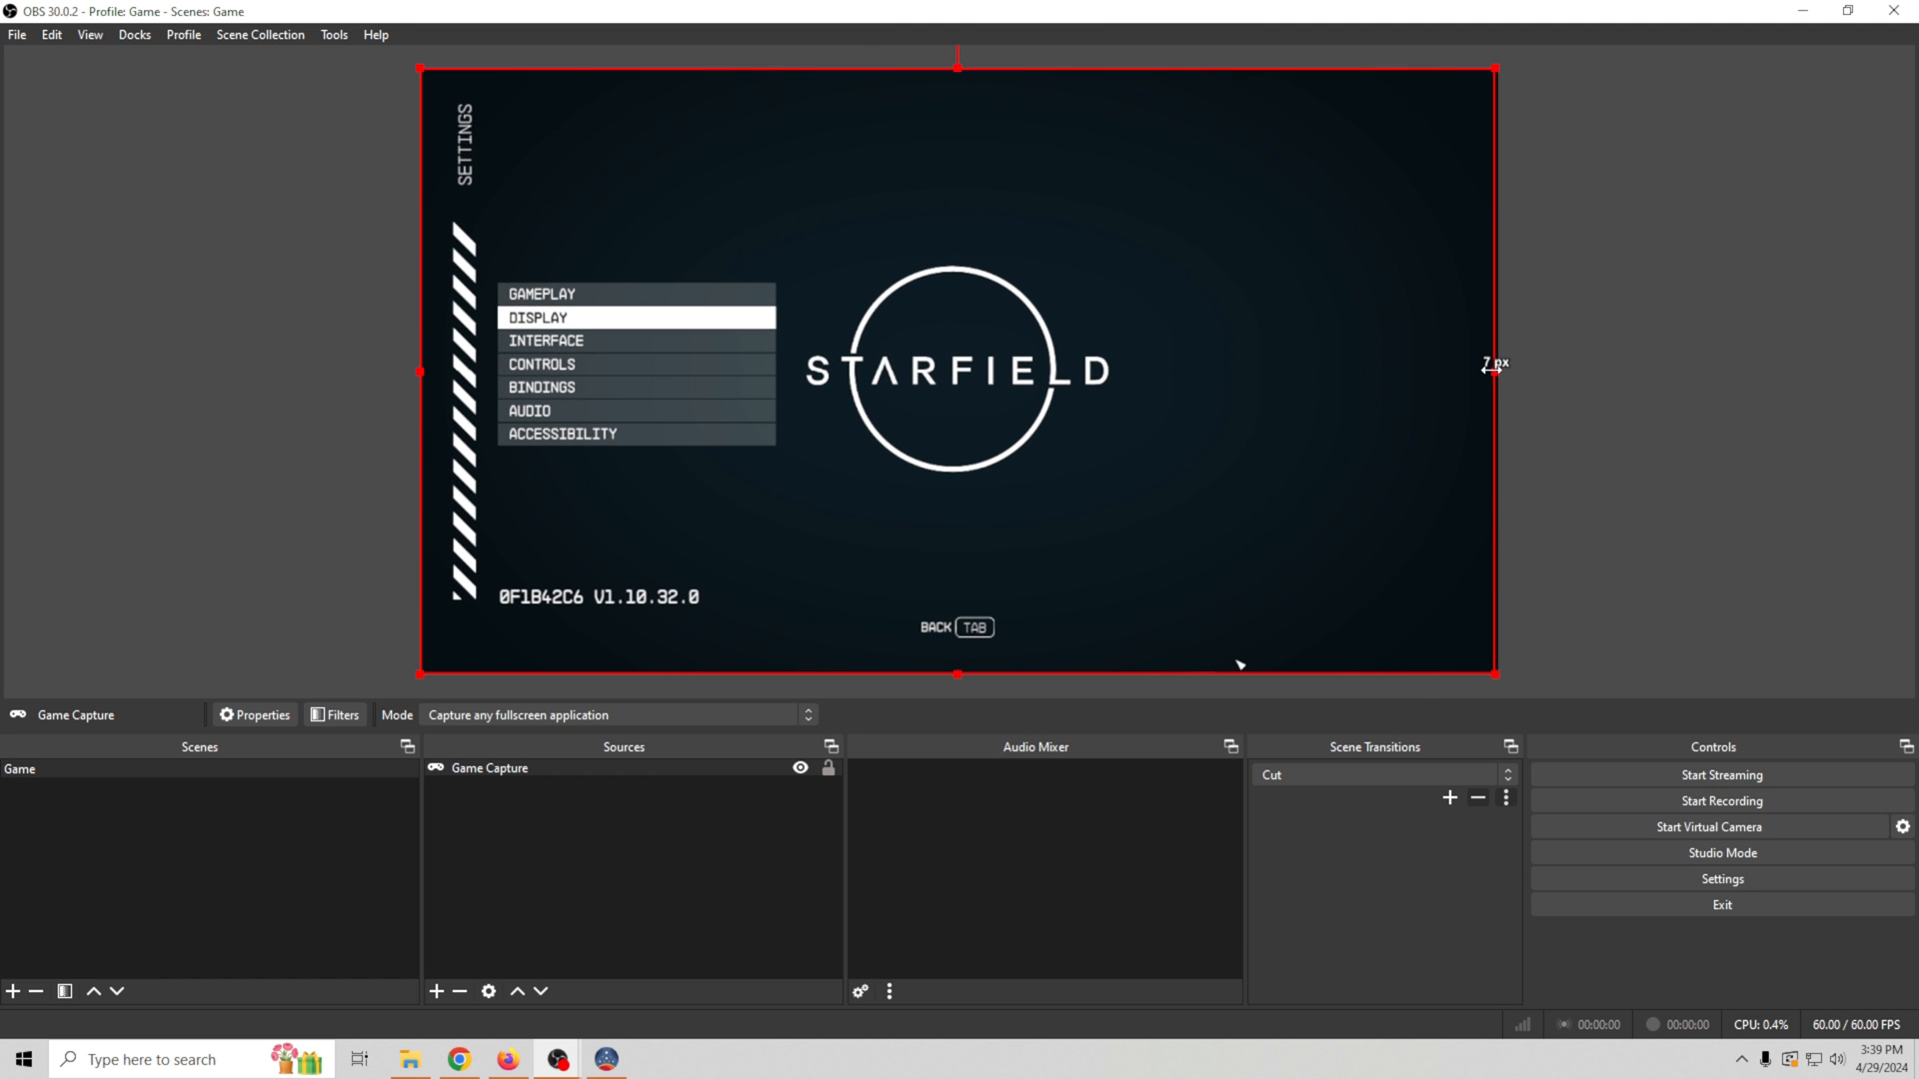
{"action": "left_click_drag", "start_coordinate": [1495, 370], "coordinate": [1499, 373]}
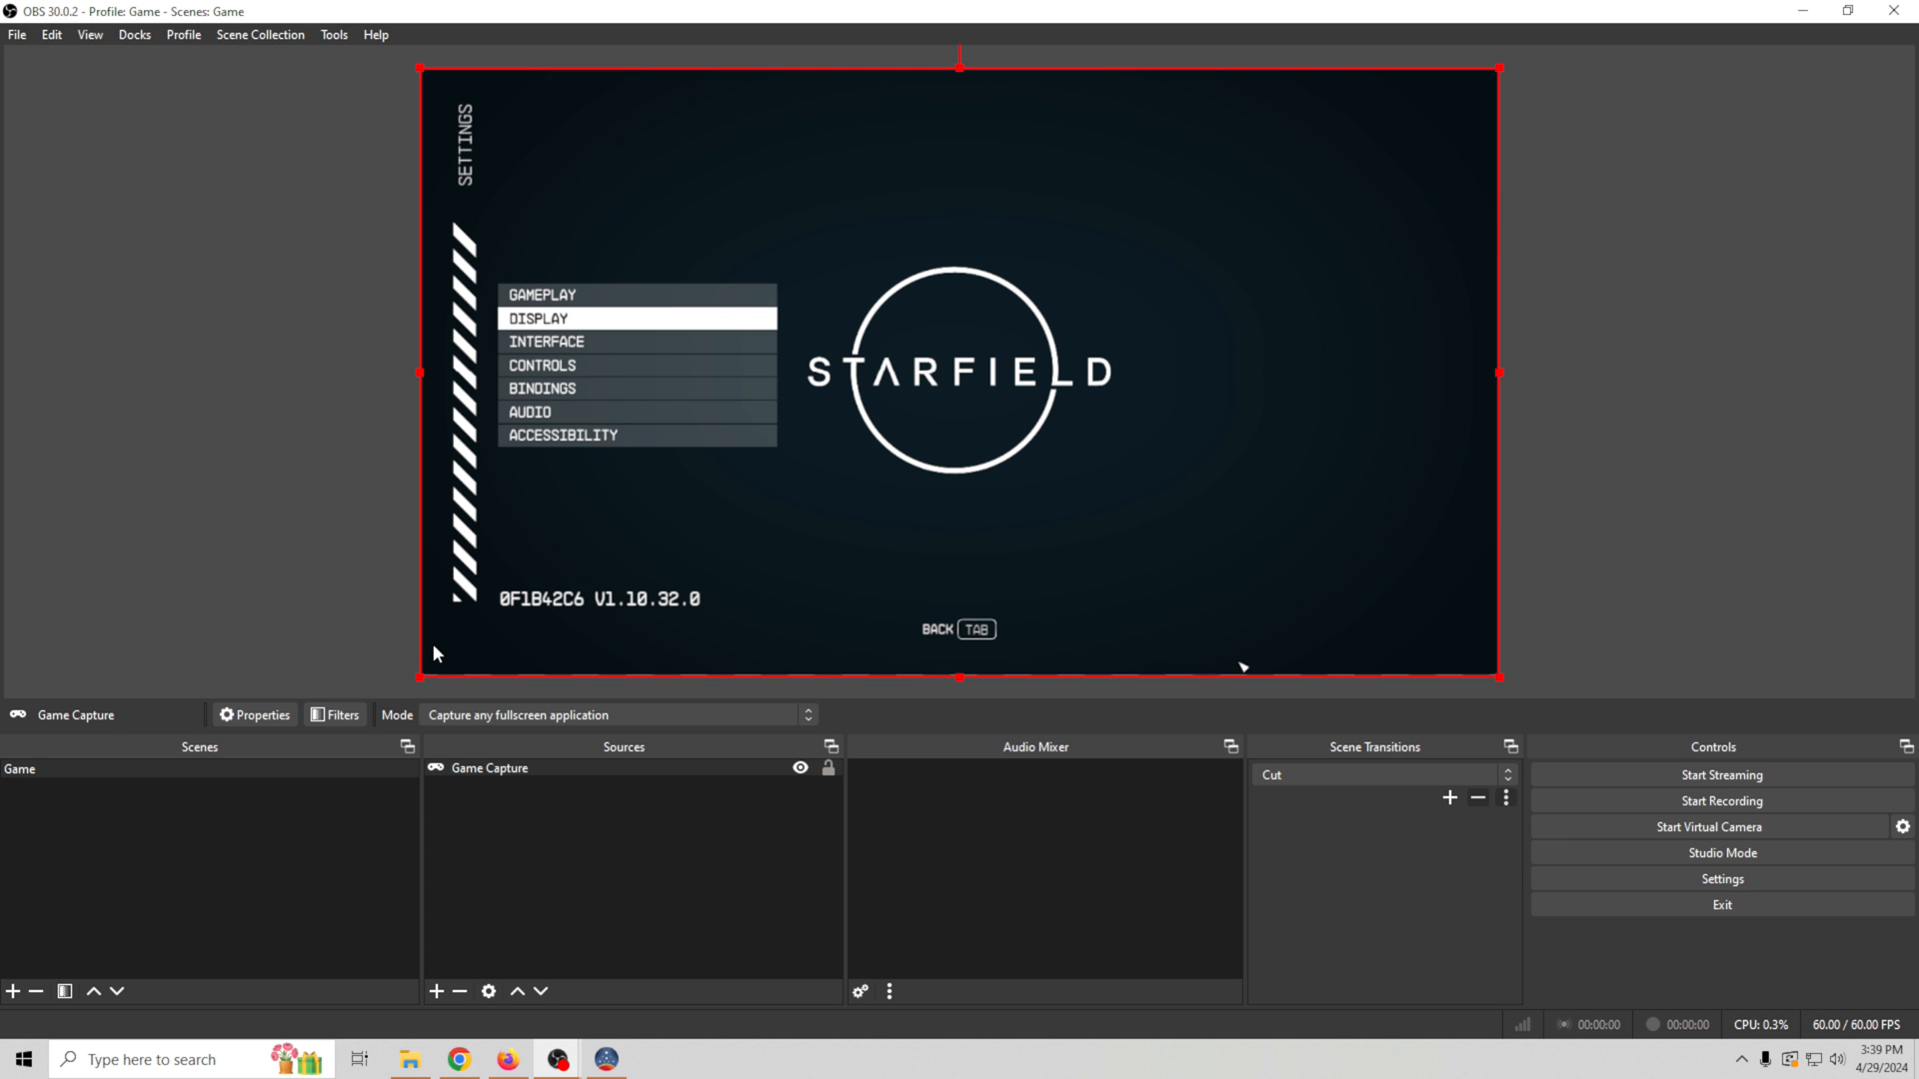
- Add an Application Audio Capture source named Game Audio
{"action": "left_click", "coordinate": [437, 990]}
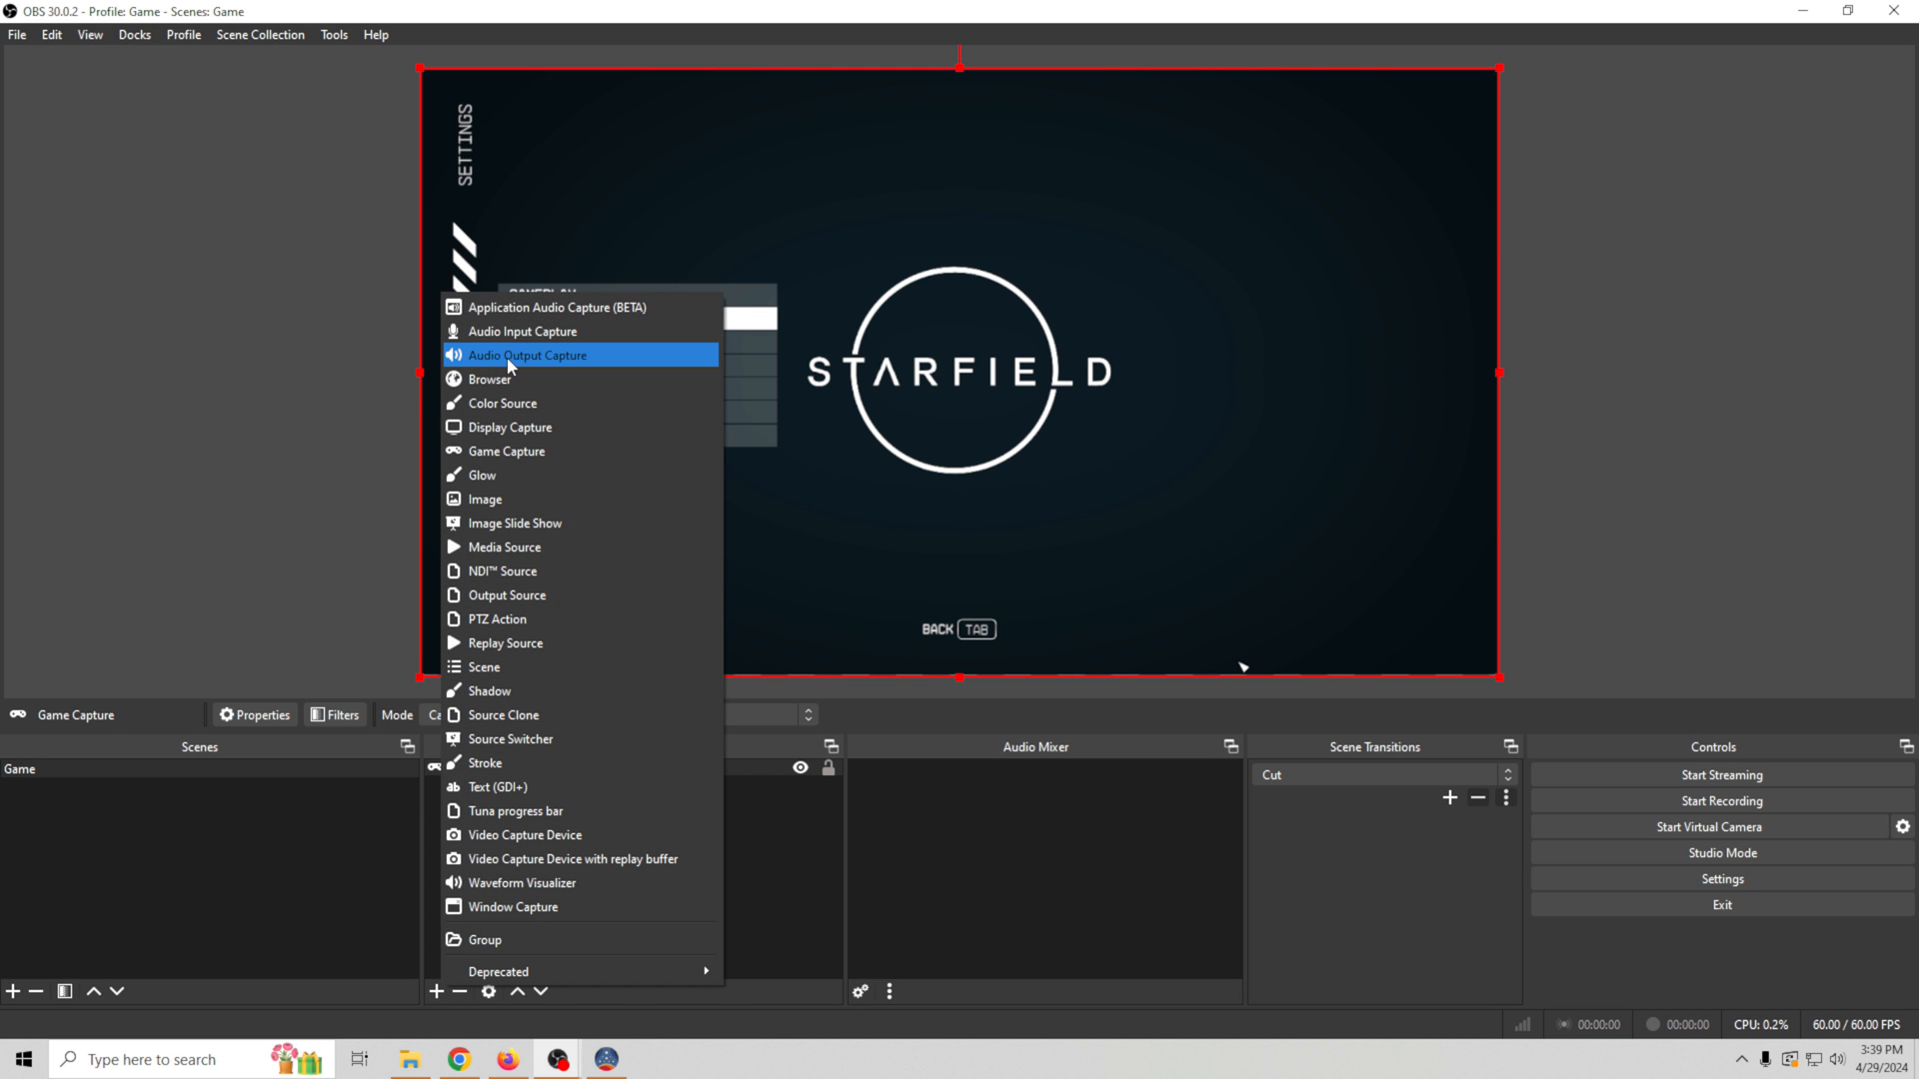
{"action": "left_click", "coordinate": [520, 311]}
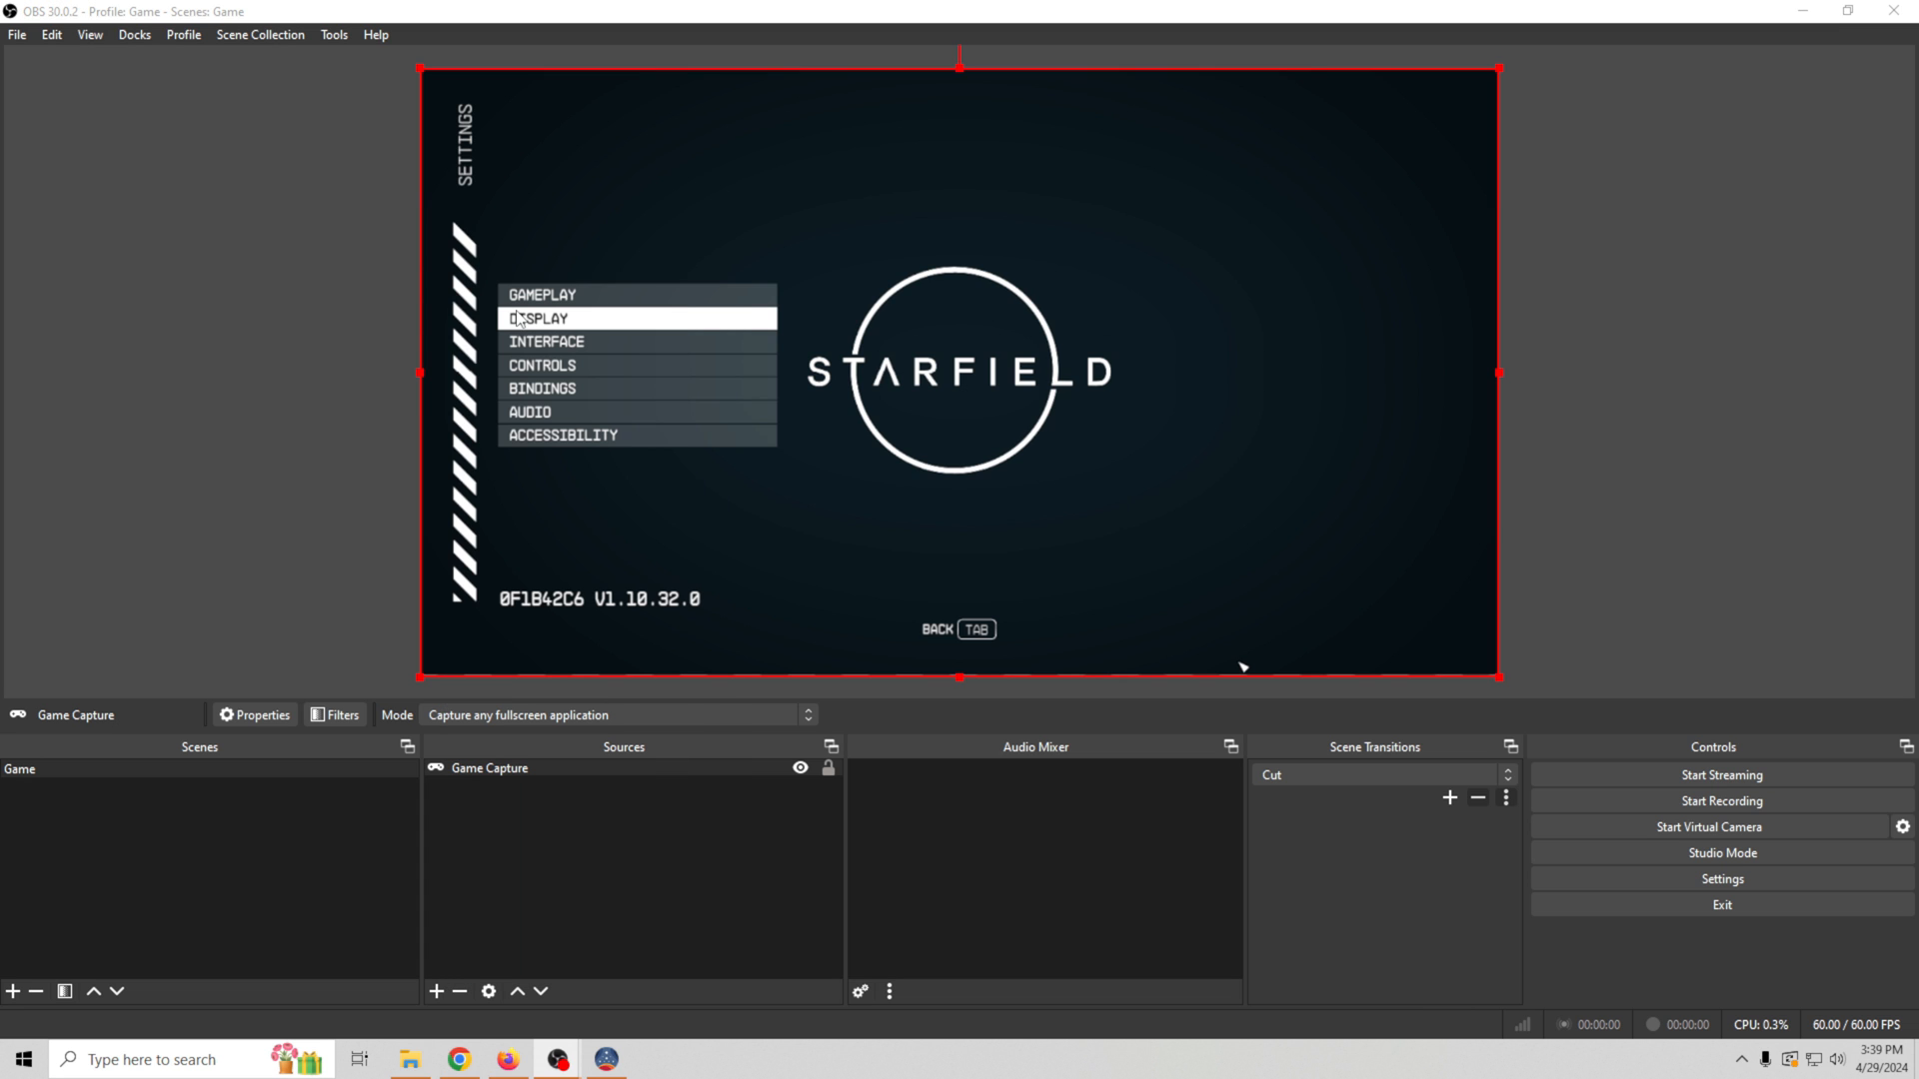
{"action": "type", "text": "Ga"}
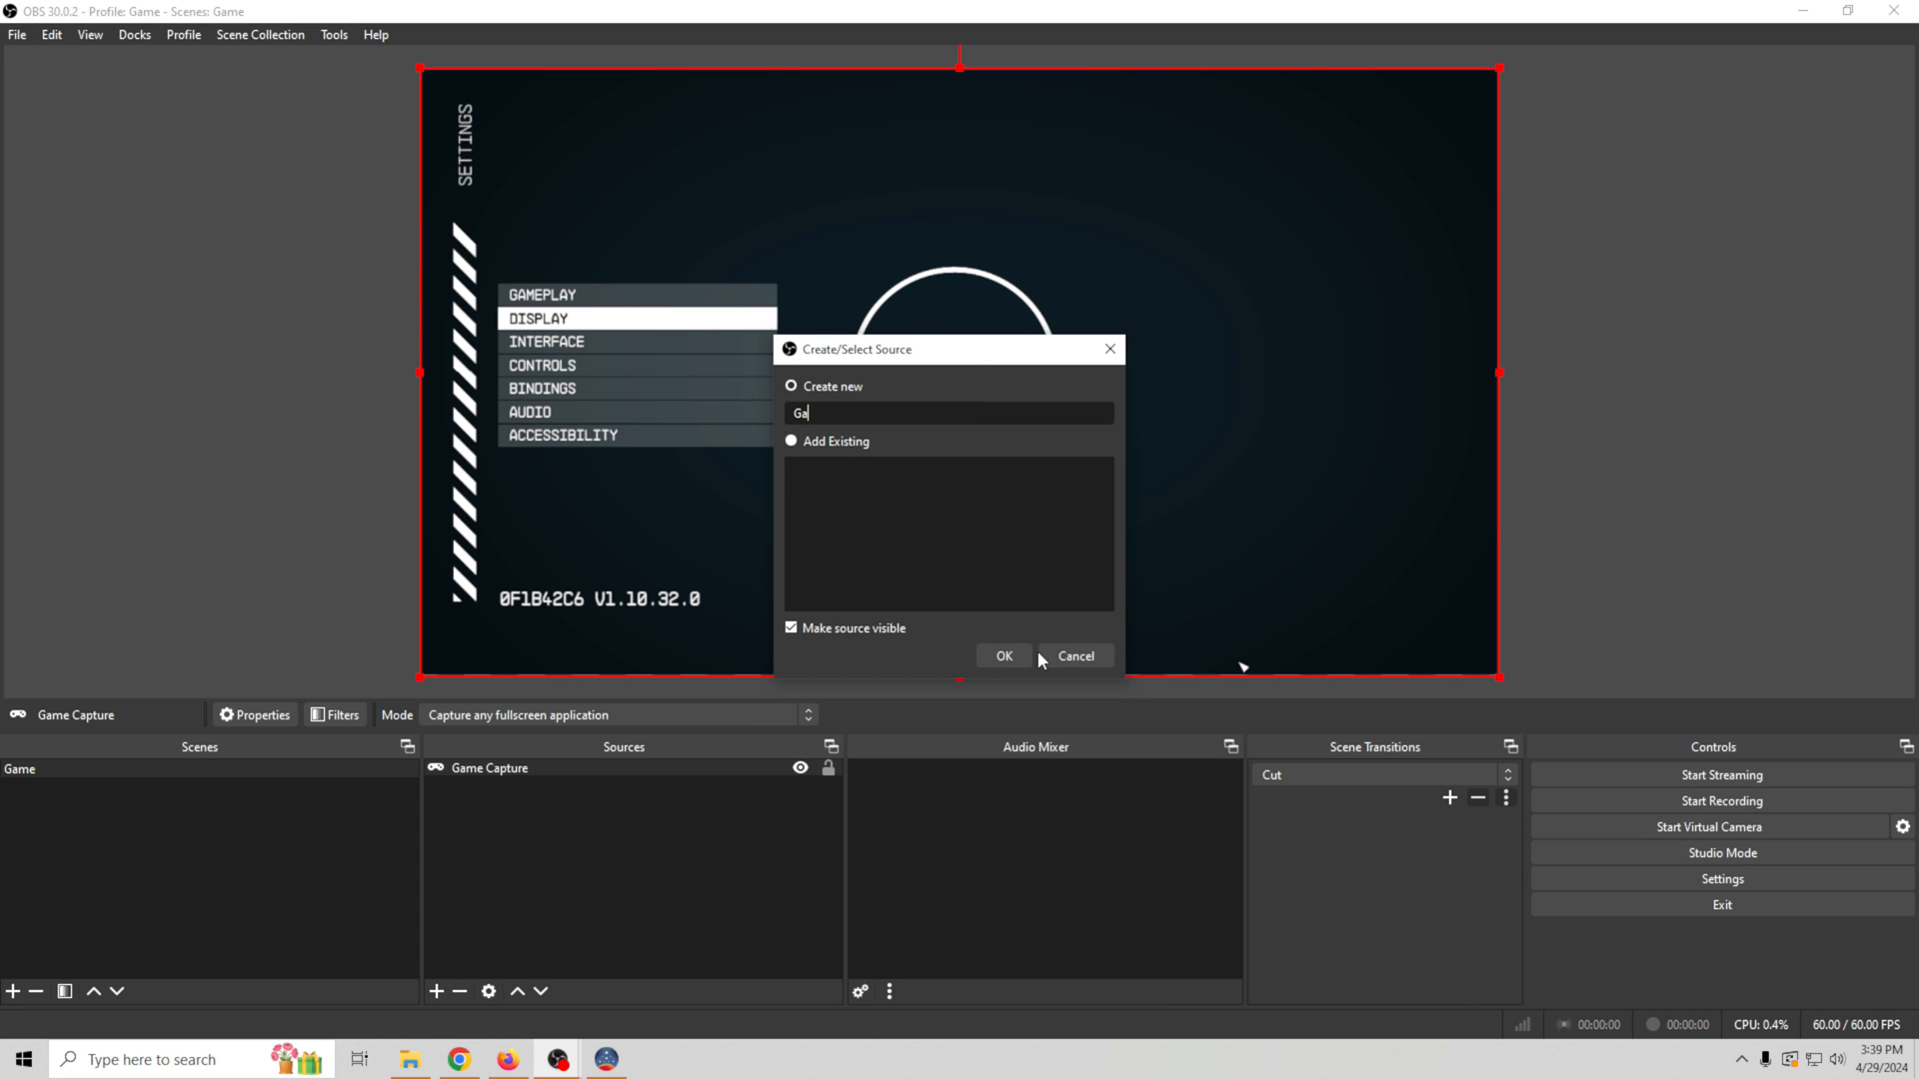
{"action": "type", "text": "me"}
{"action": "key", "text": "Return"}
{"action": "left_click", "coordinate": [1007, 536]}
{"action": "type", "text": "io"}
{"action": "key", "text": "Return"}
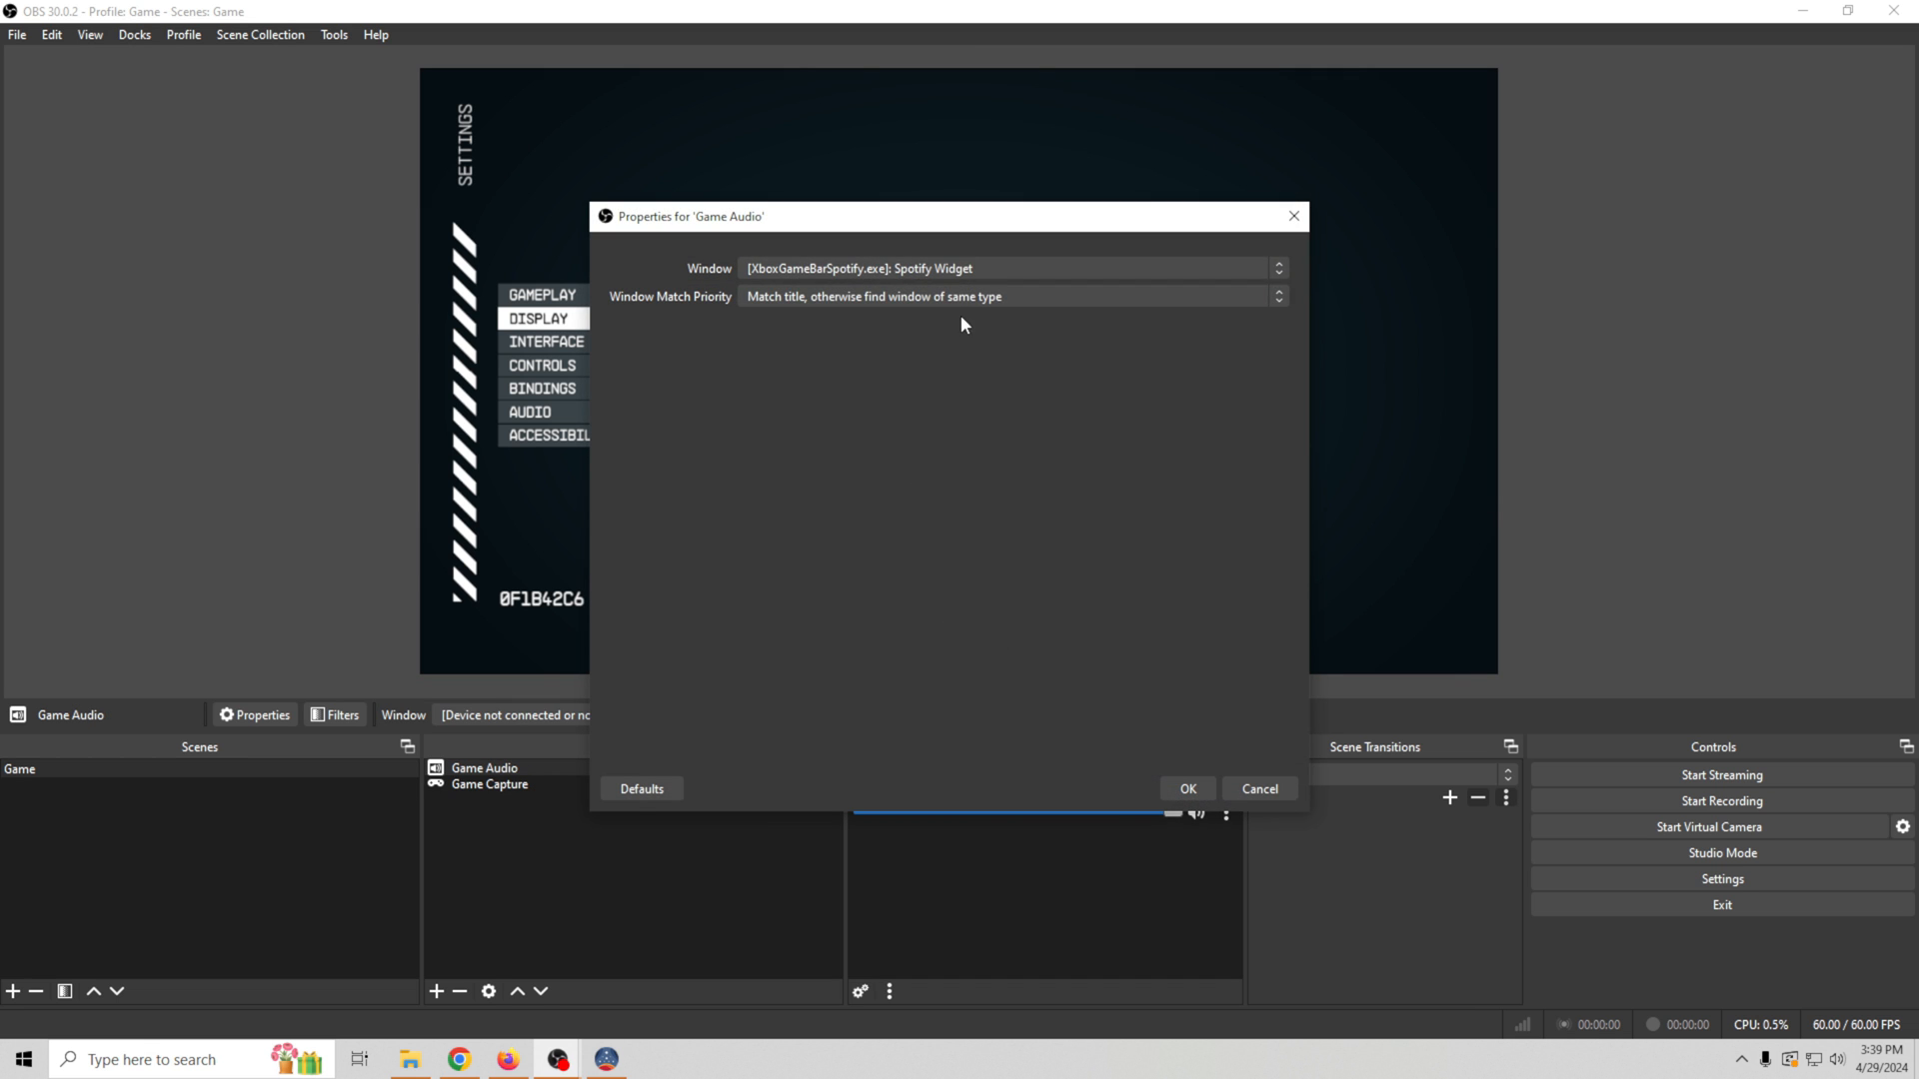
- Set Game Audio to capture sound from the [Starfield.exe]: Starfield window
{"action": "left_click", "coordinate": [996, 268]}
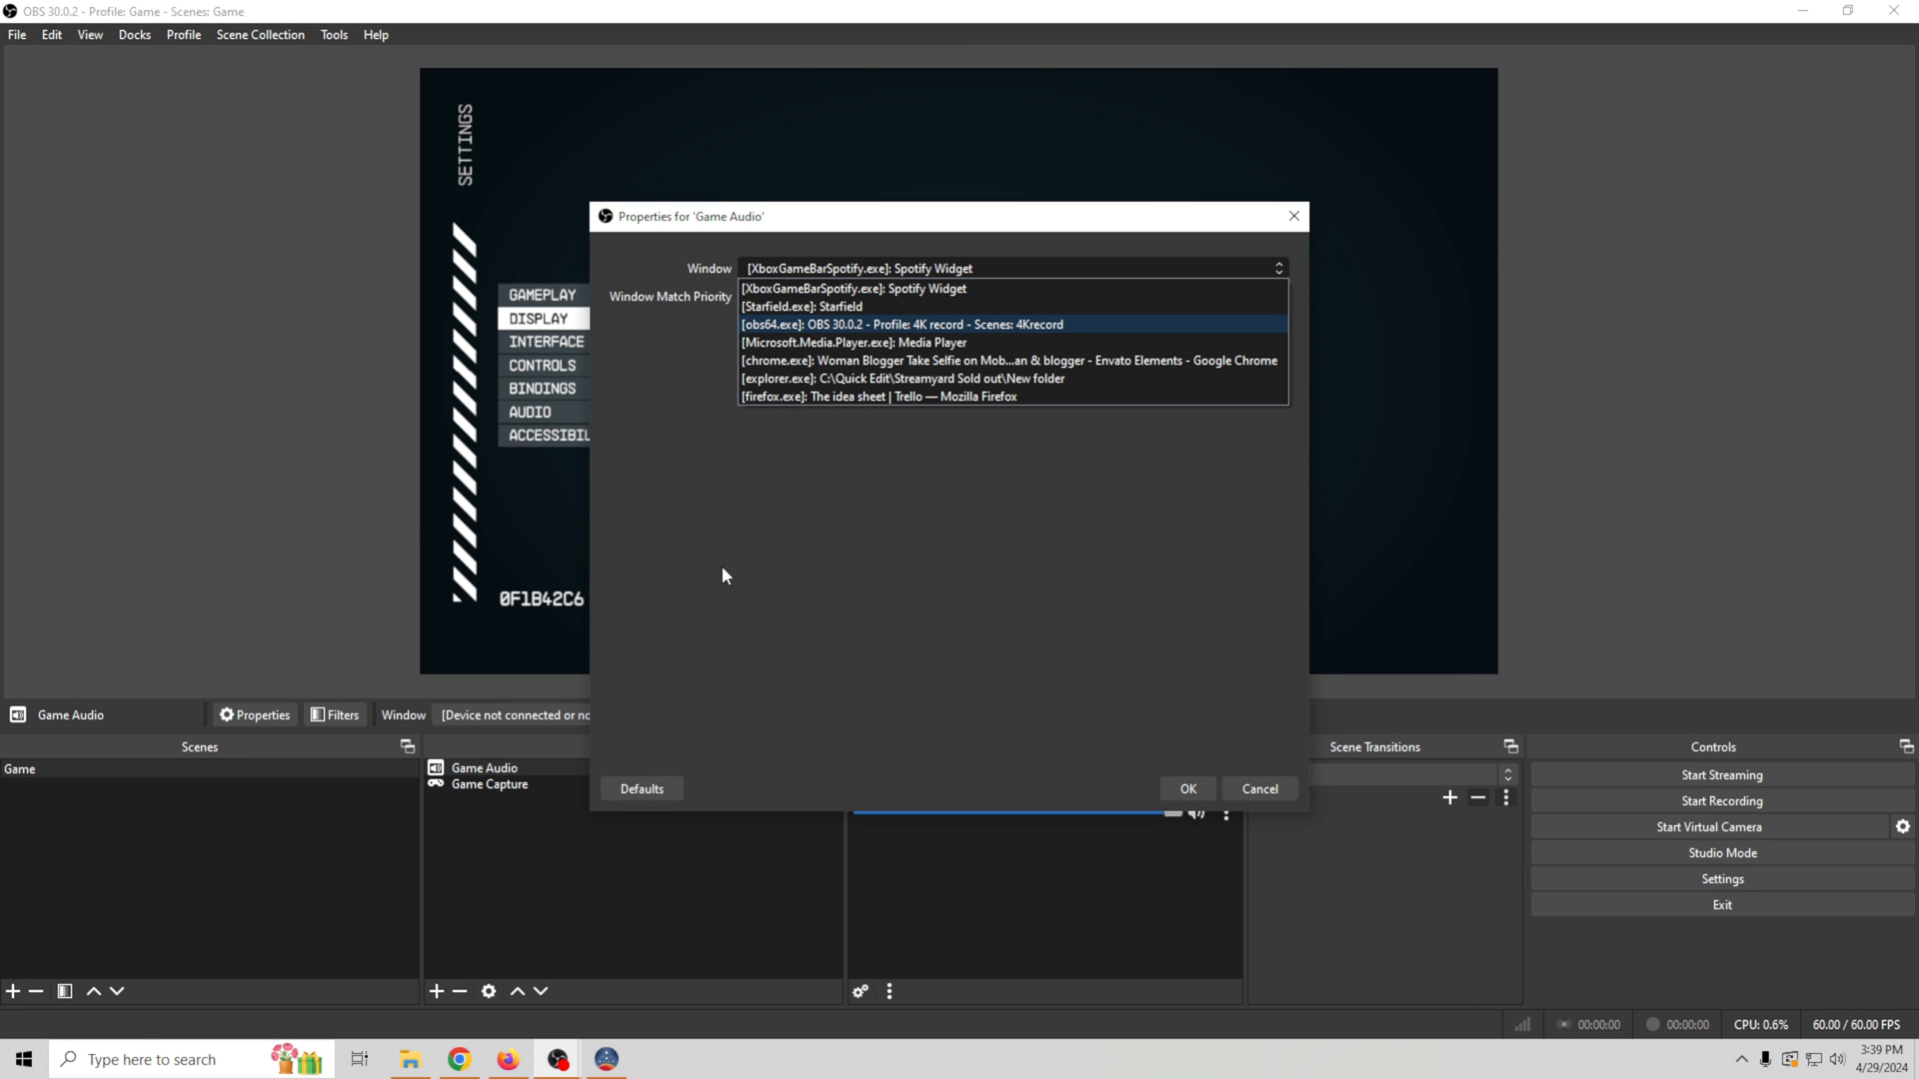
{"action": "left_click", "coordinate": [763, 308]}
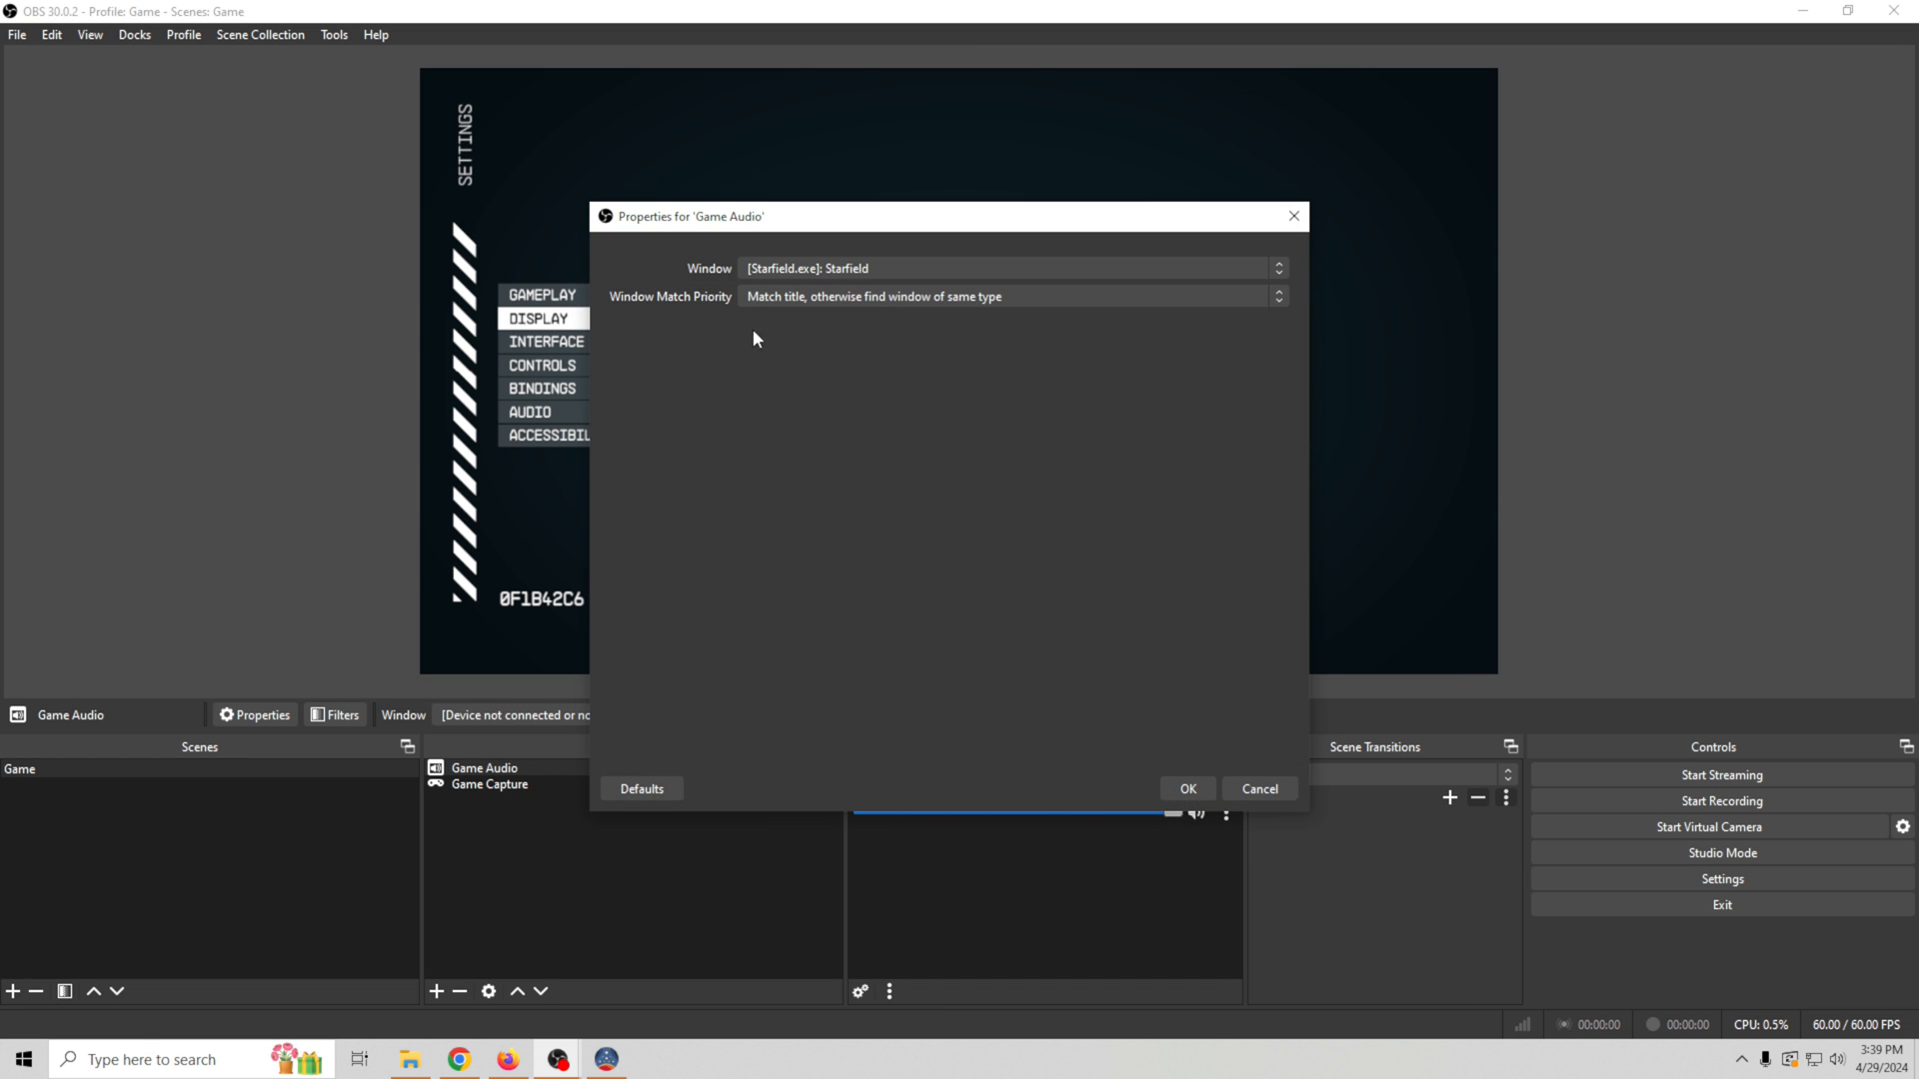
{"action": "left_click", "coordinate": [1188, 789]}
{"action": "left_click", "coordinate": [1243, 667]}
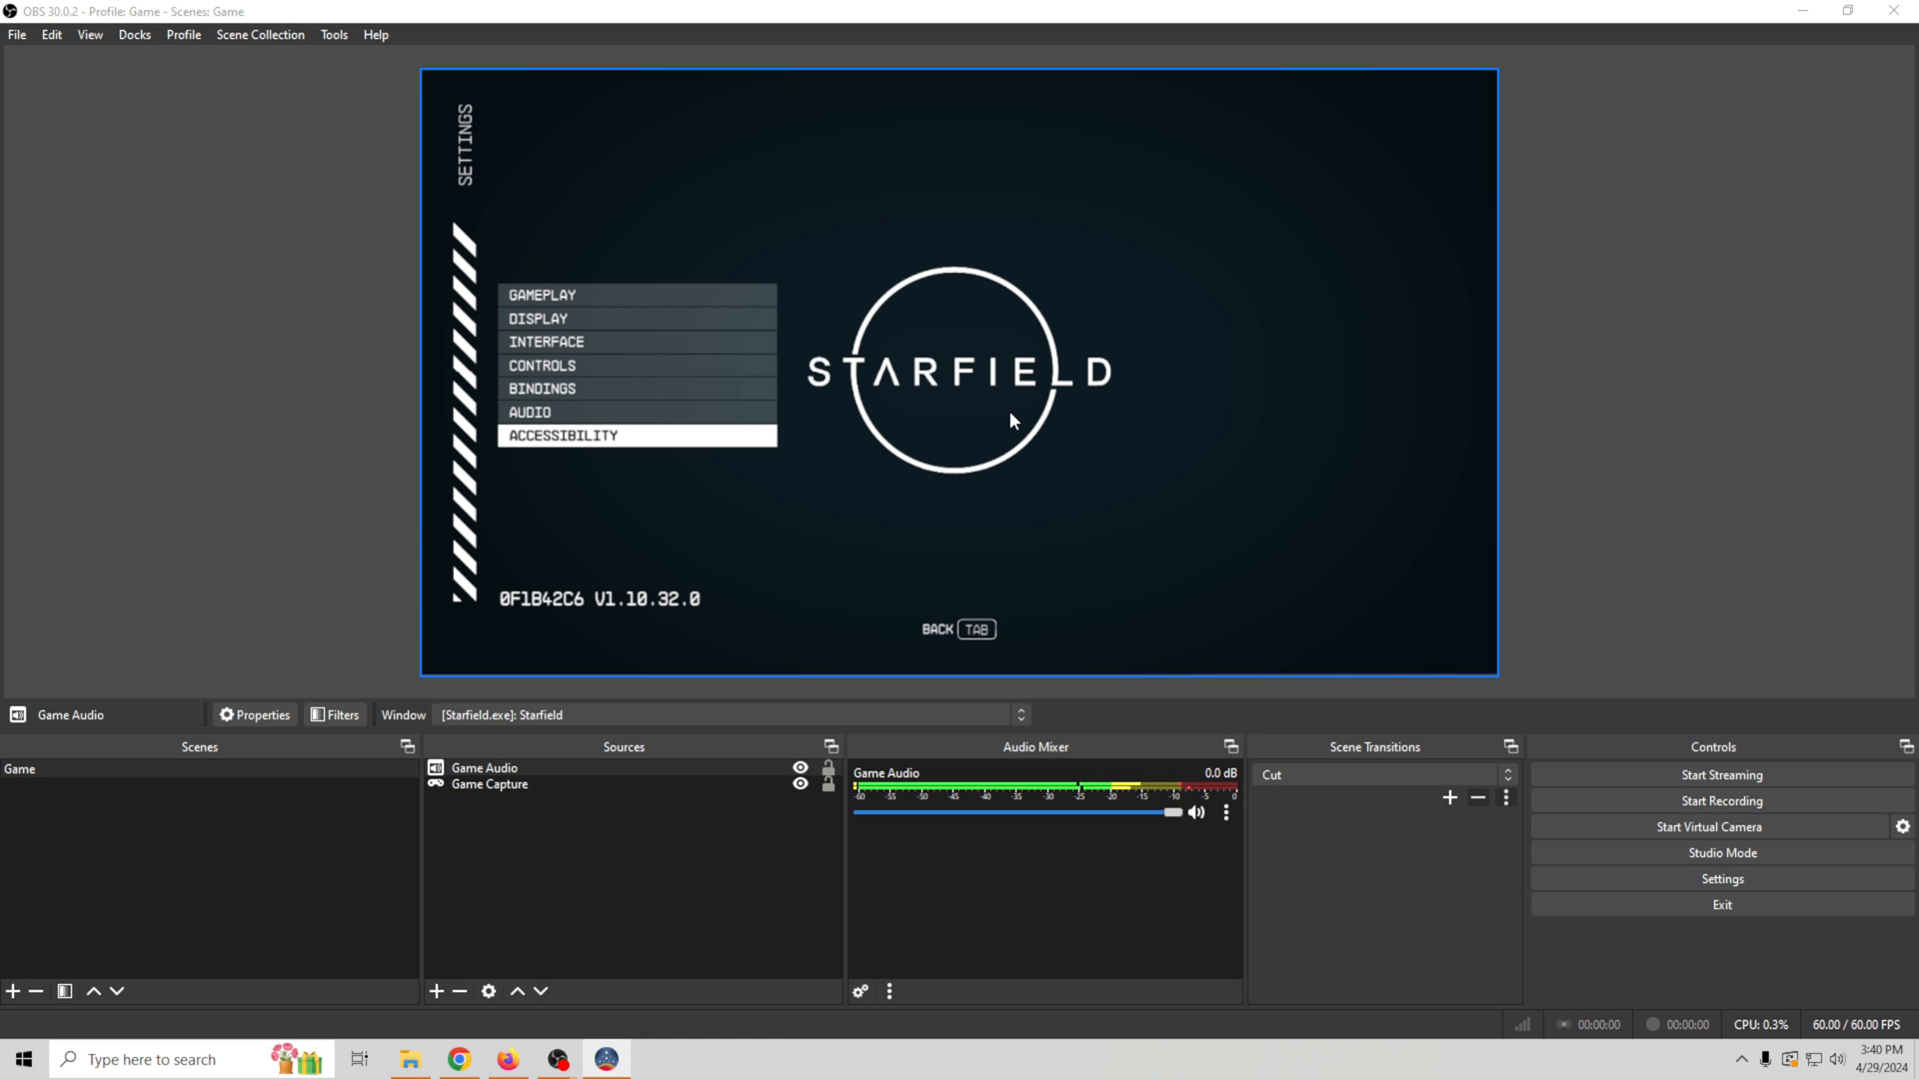
- Add an Audio Input Capture source named Mic
{"action": "left_click", "coordinate": [496, 871]}
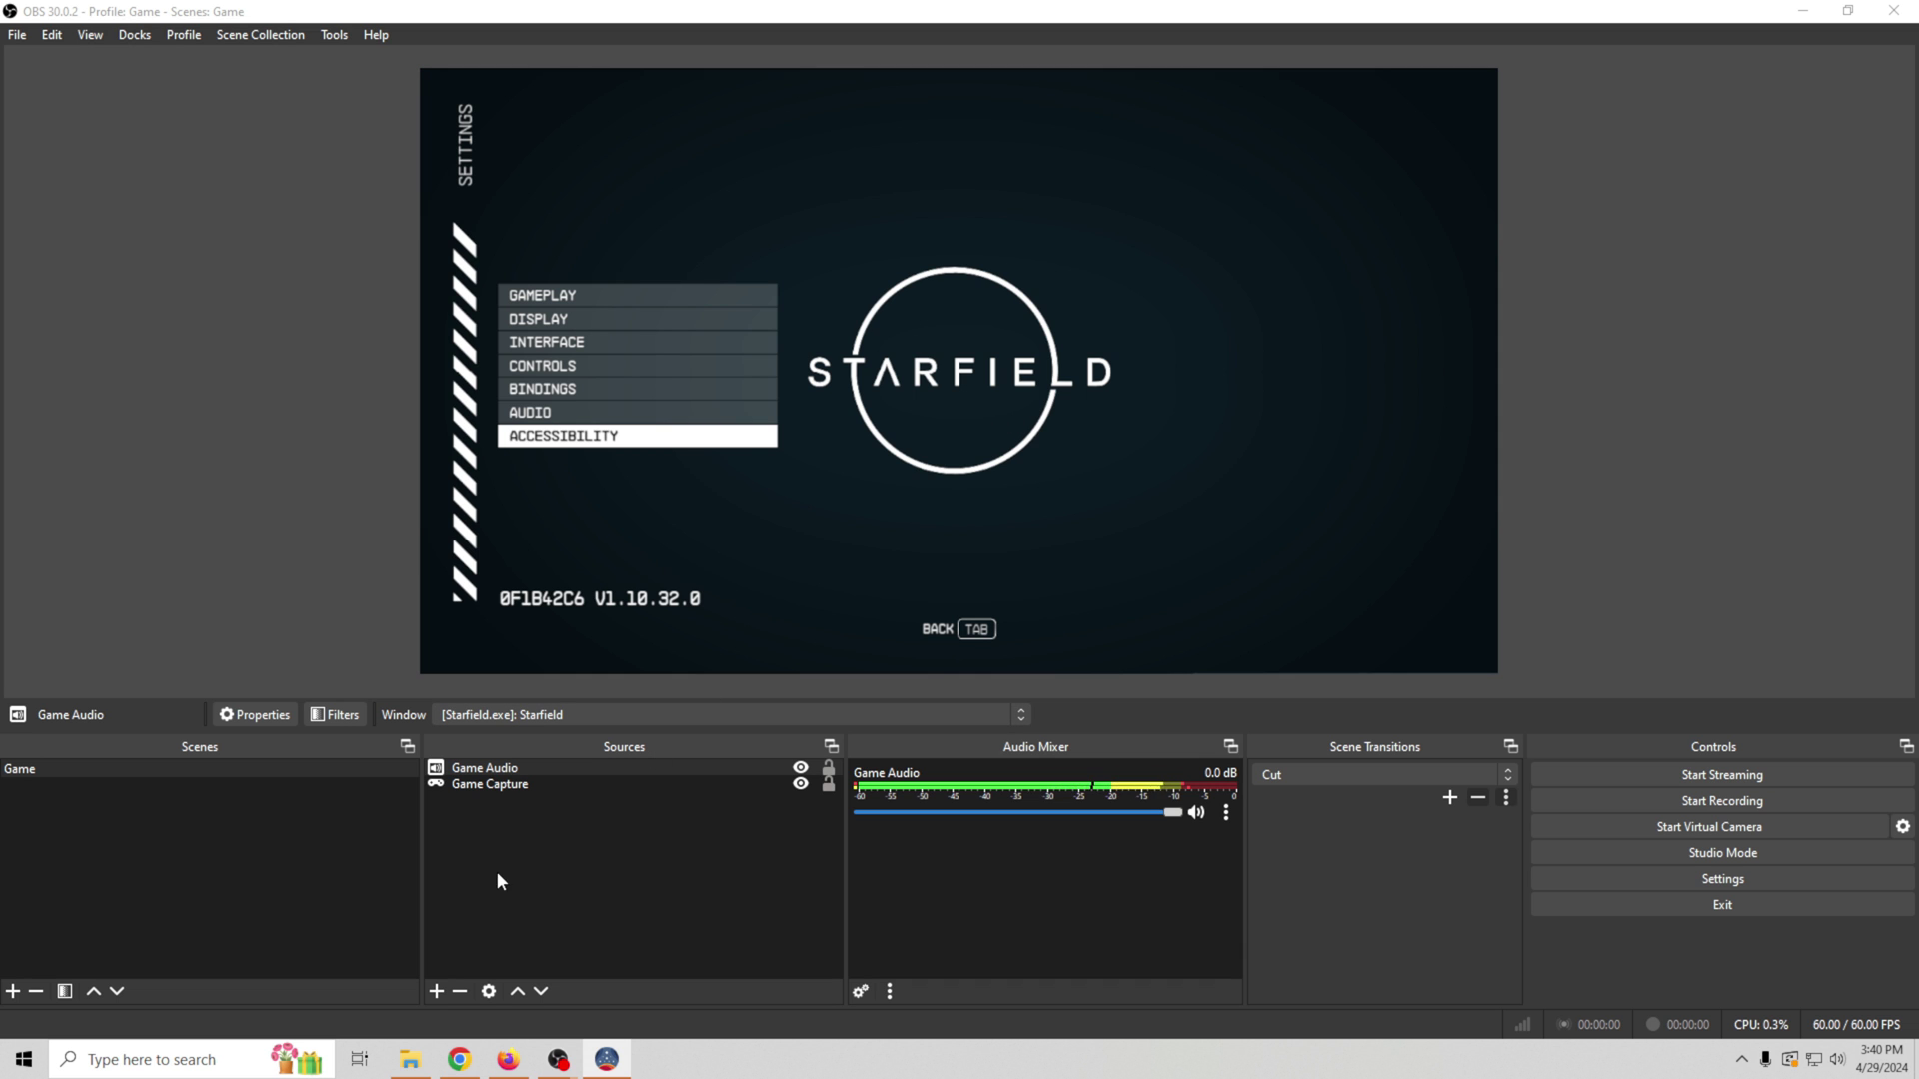
{"action": "left_click", "coordinate": [435, 990]}
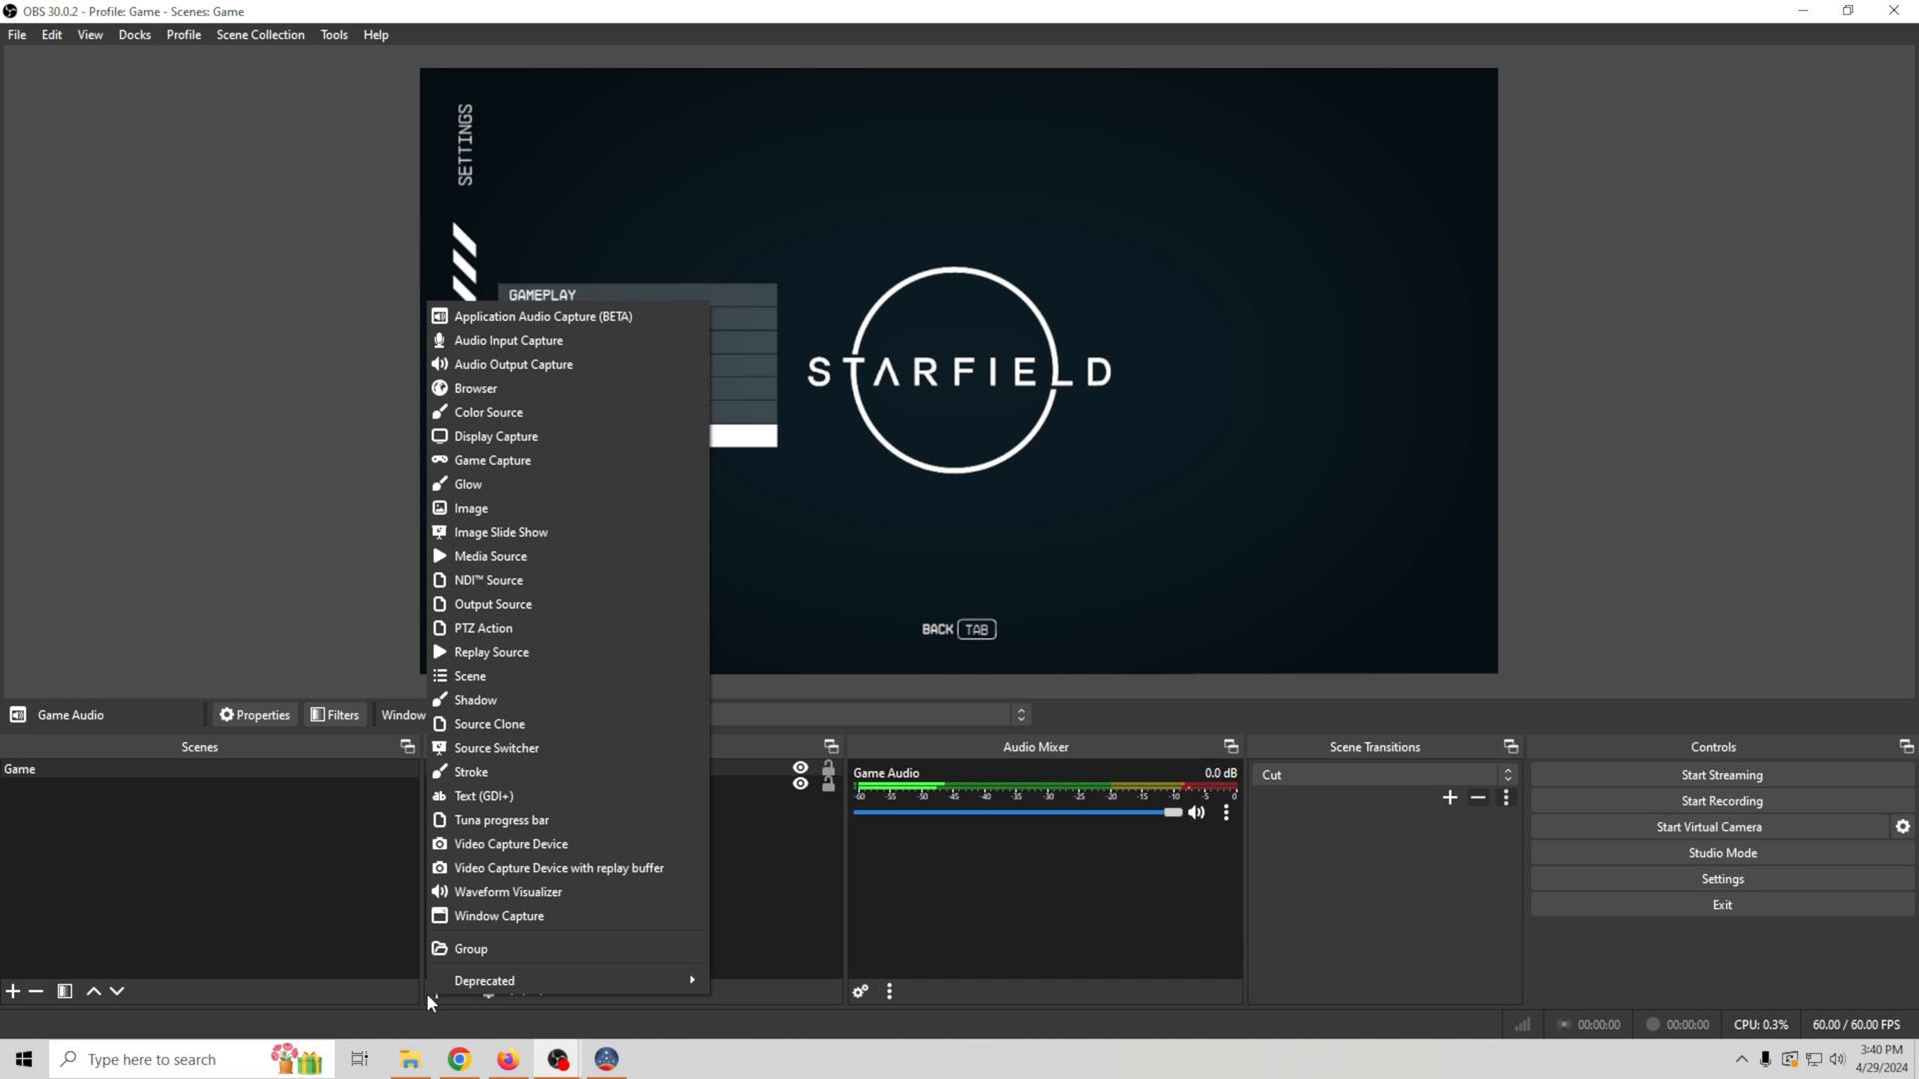
{"action": "left_click", "coordinate": [510, 341]}
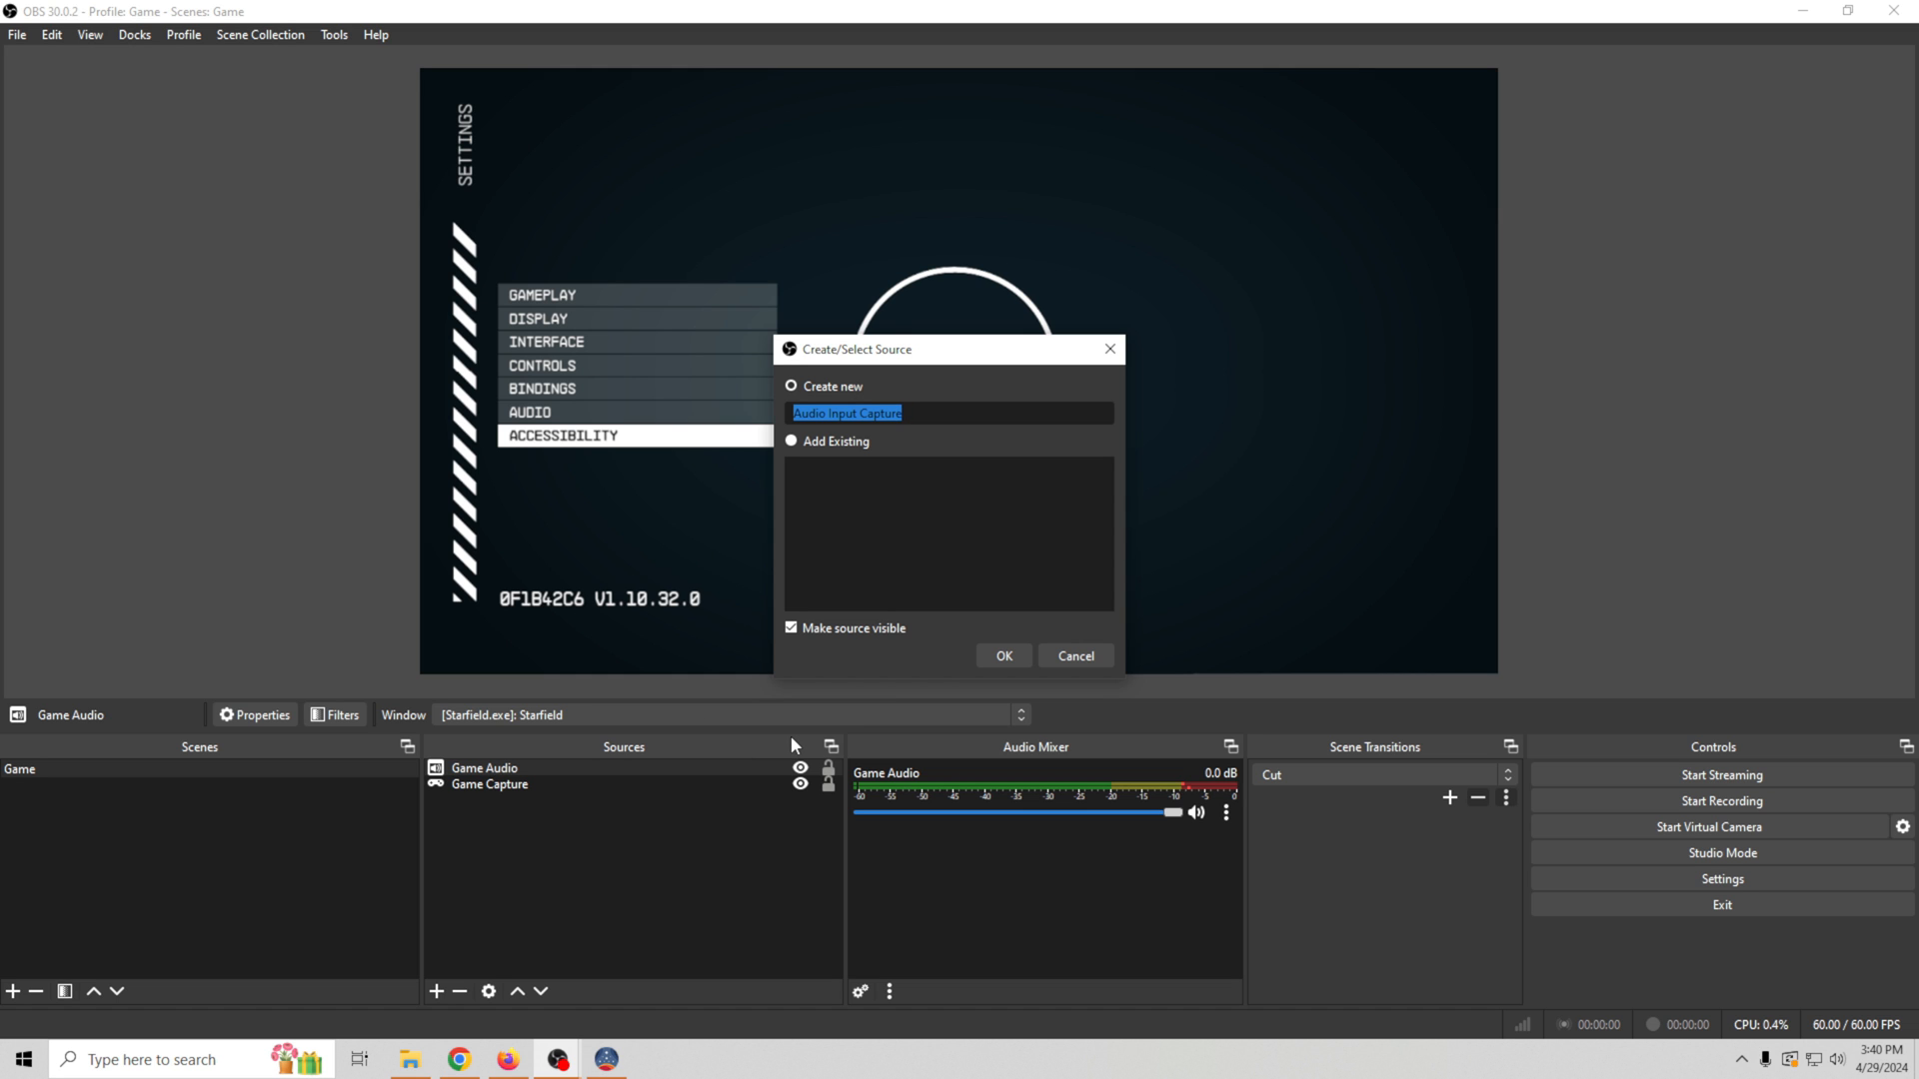
{"action": "type", "text": "Mic"}
{"action": "left_click", "coordinate": [1005, 655]}
- Set the Mic source to record from the Cam Link Pro Audio-1 device
{"action": "left_click", "coordinate": [1072, 267]}
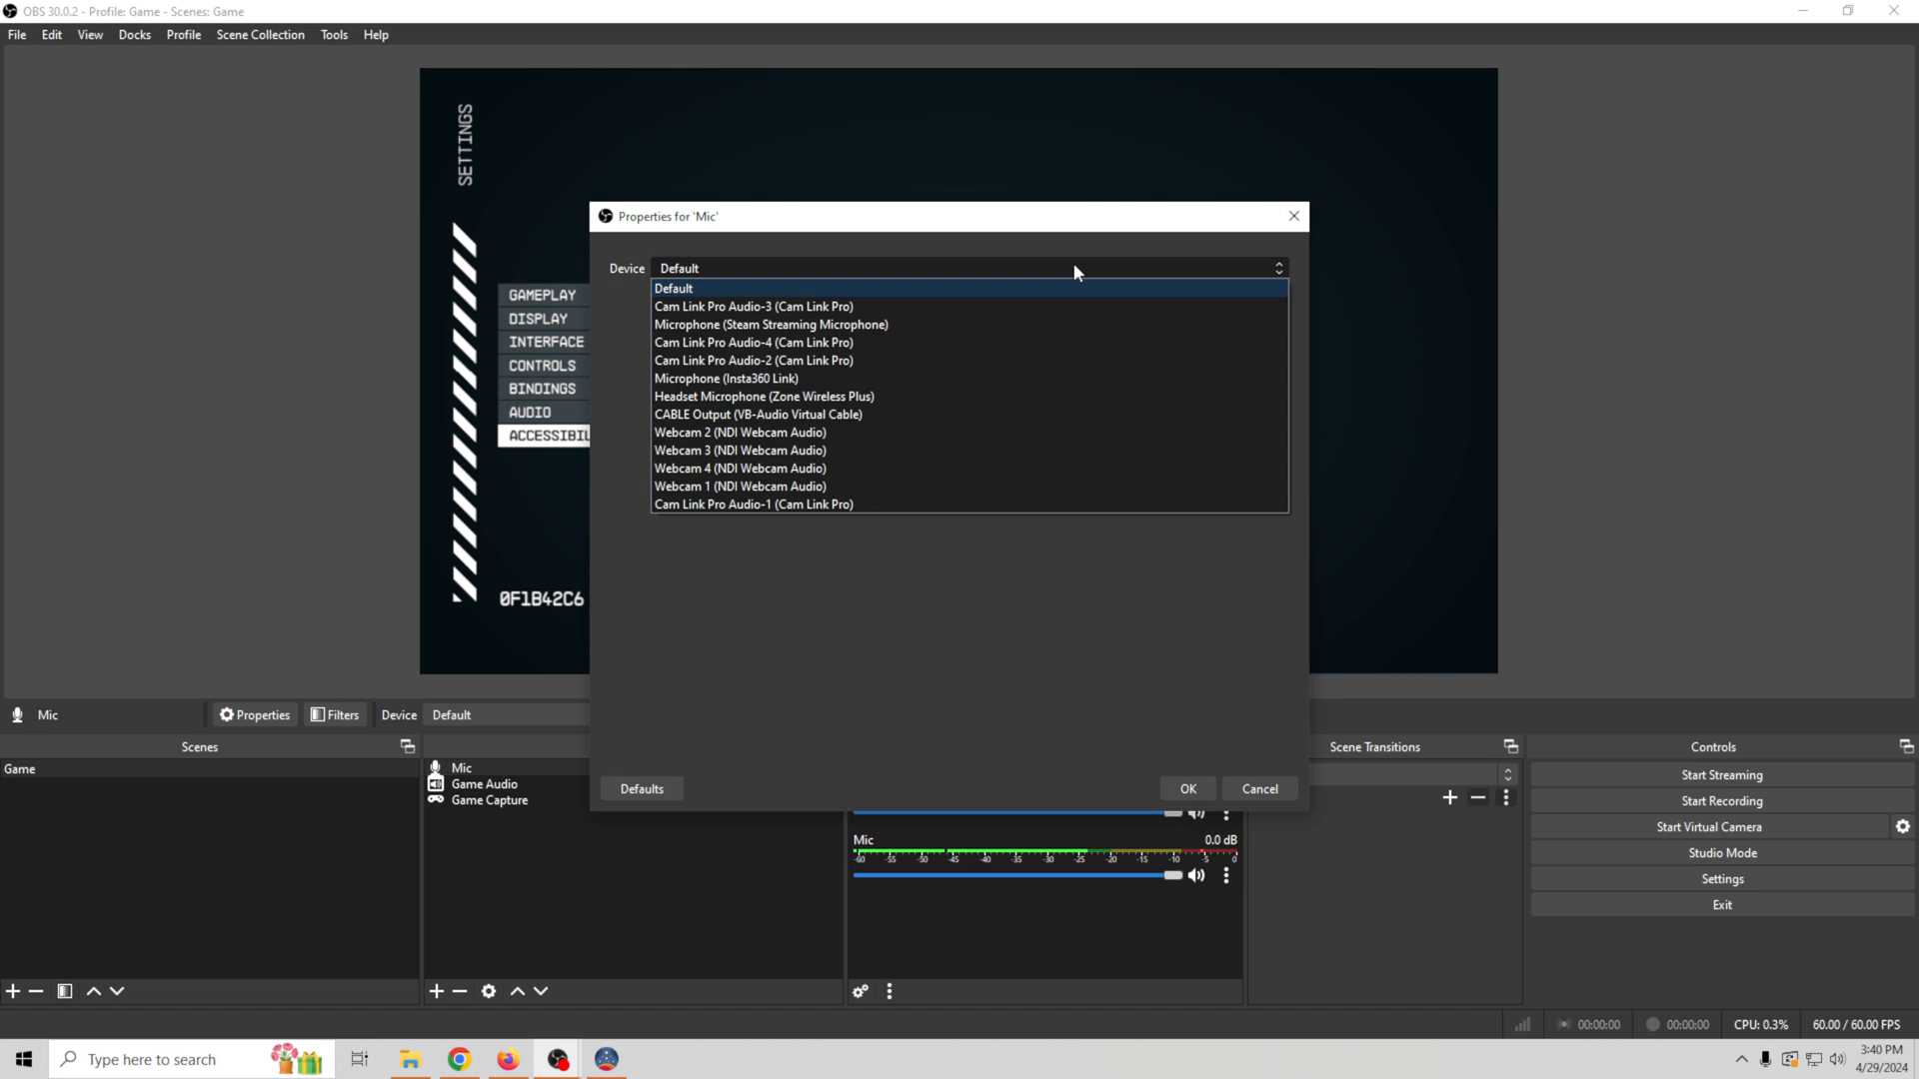
{"action": "left_click", "coordinate": [755, 504]}
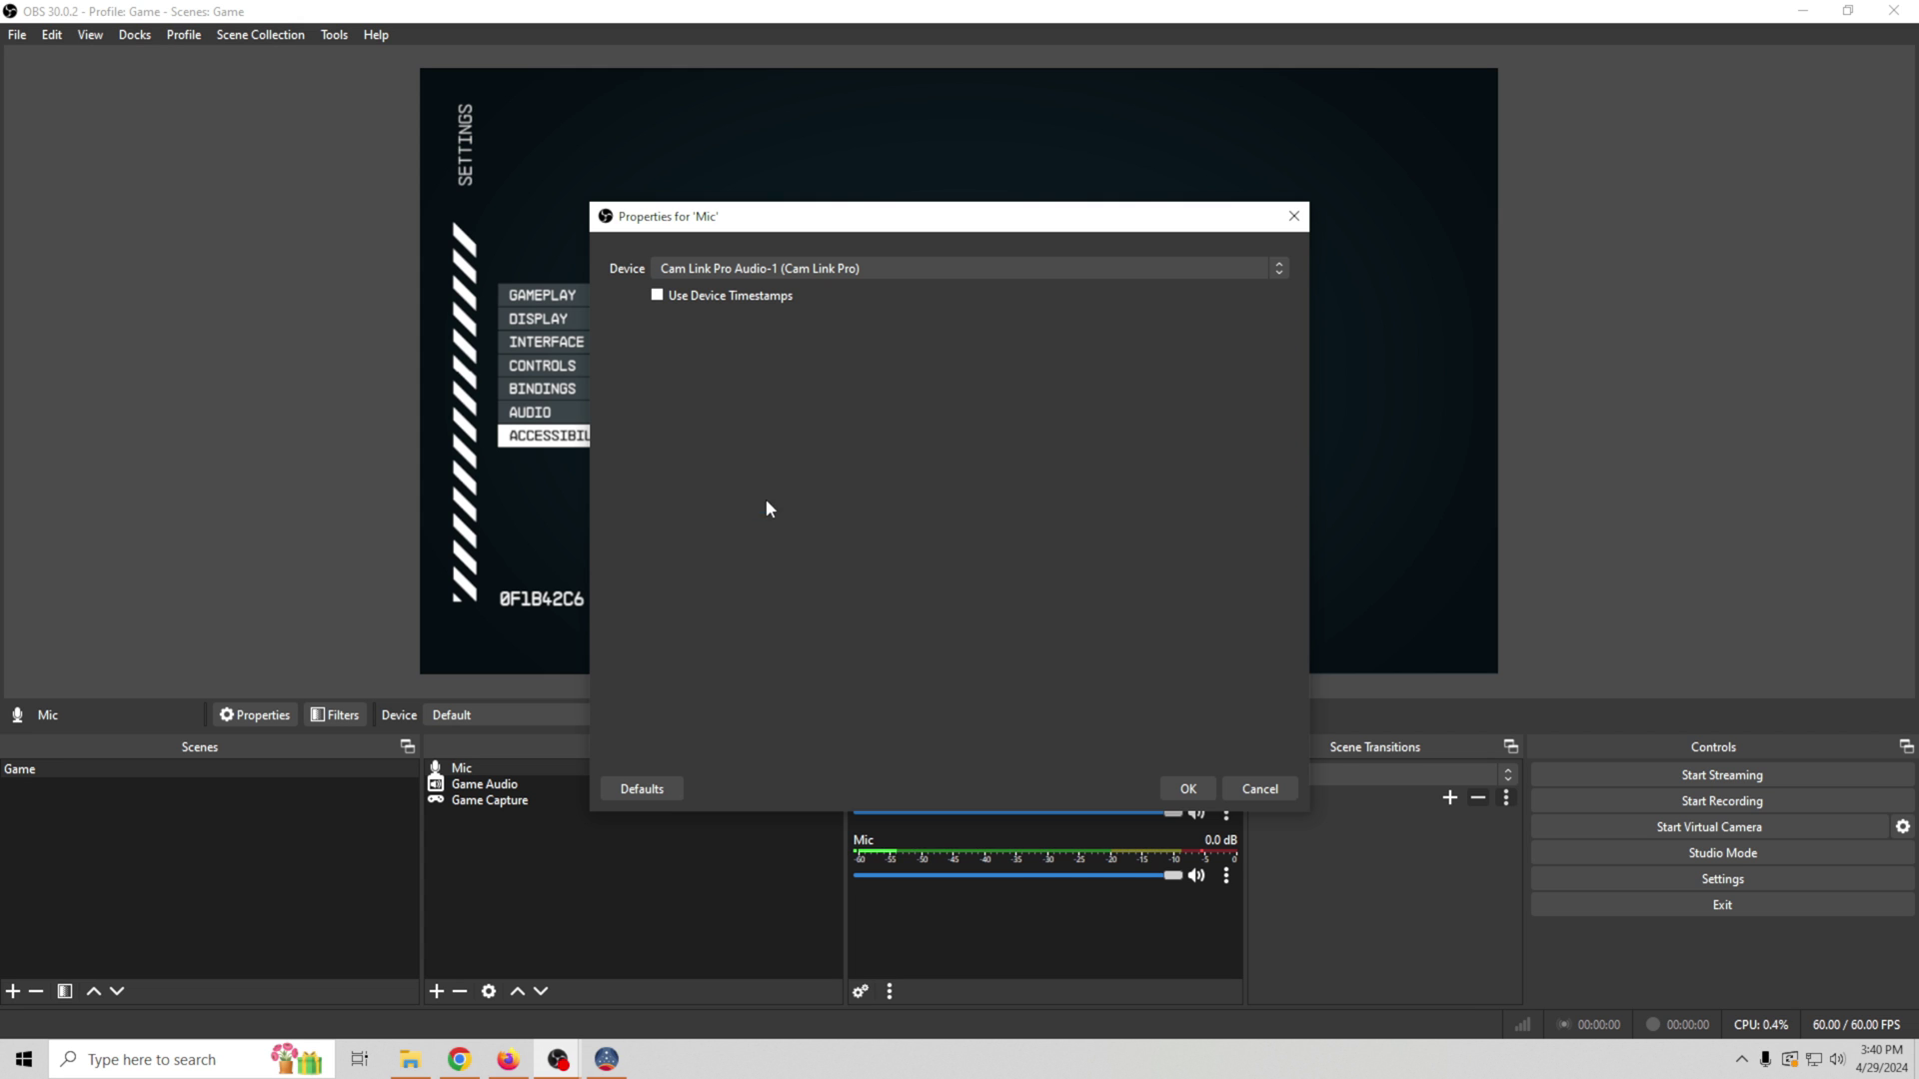
{"action": "left_click", "coordinate": [1181, 790]}
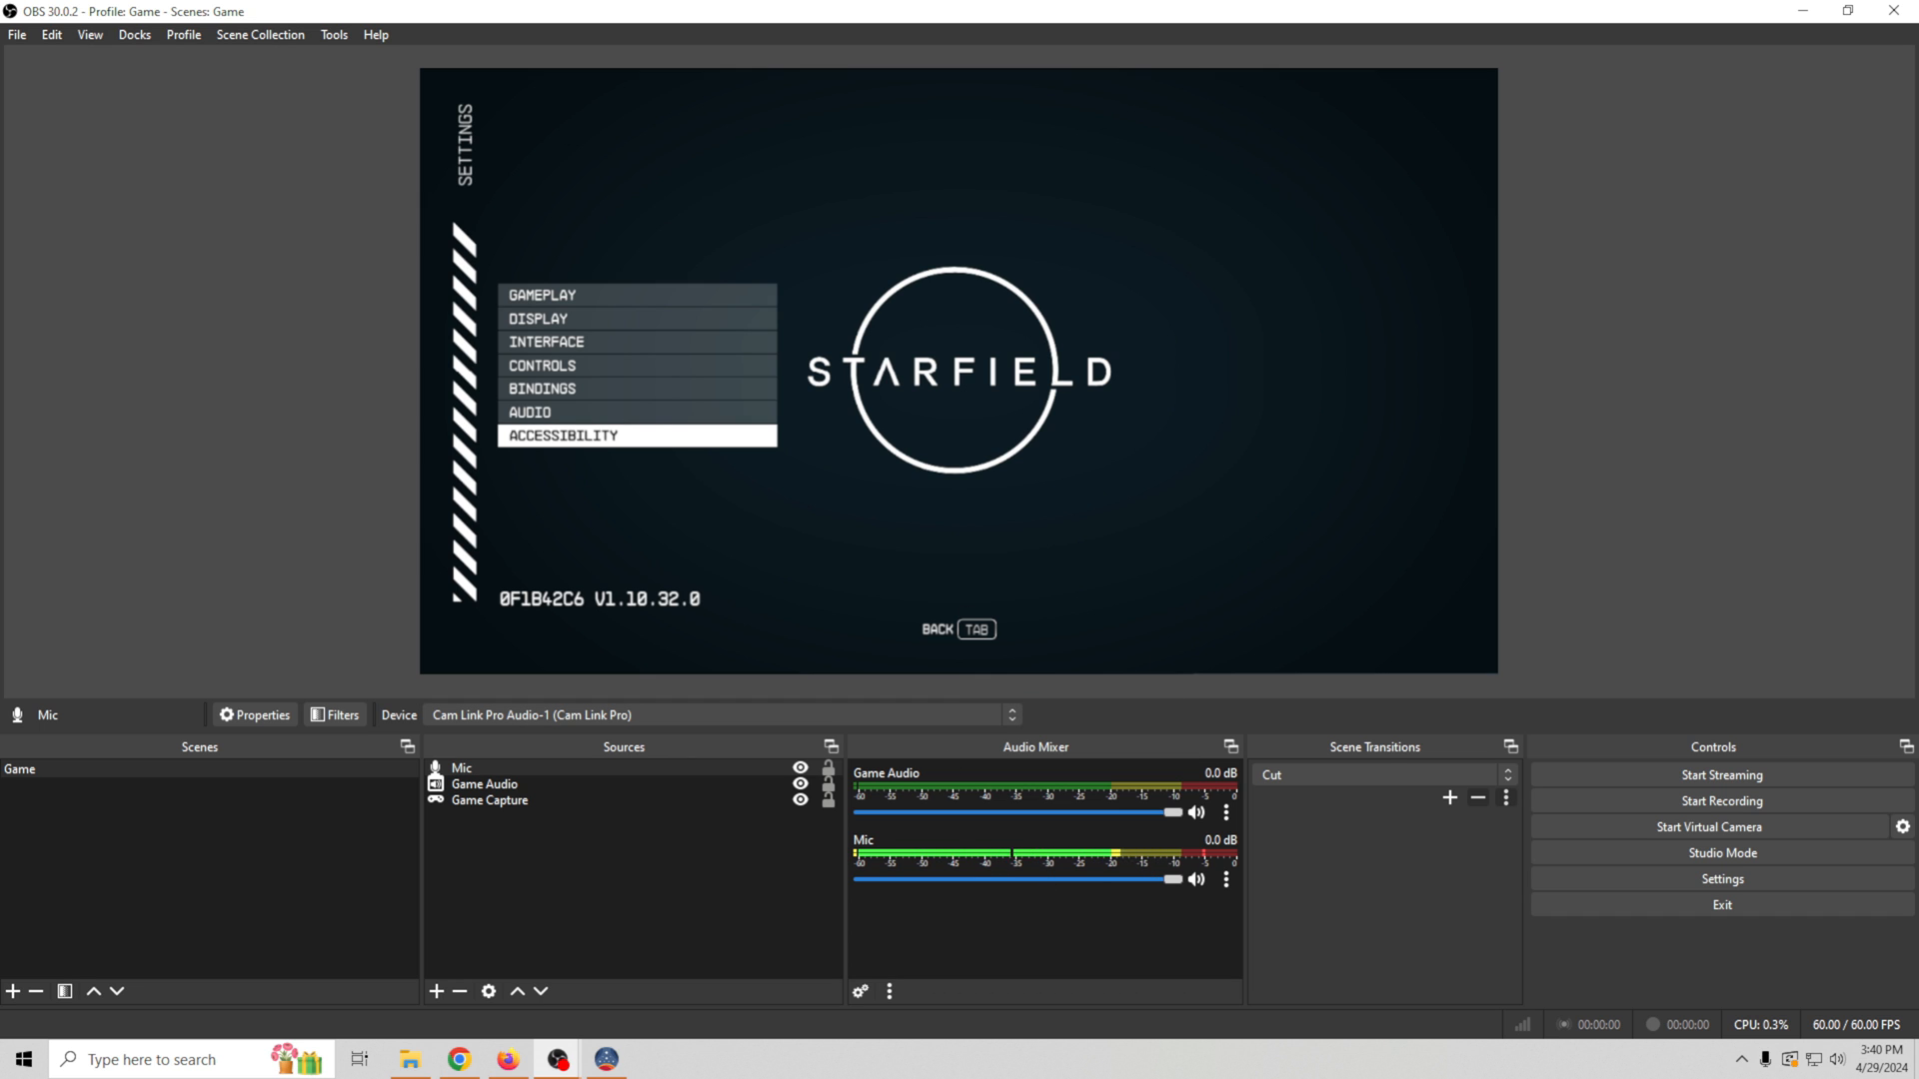
{"action": "key", "text": "alt+Tab"}
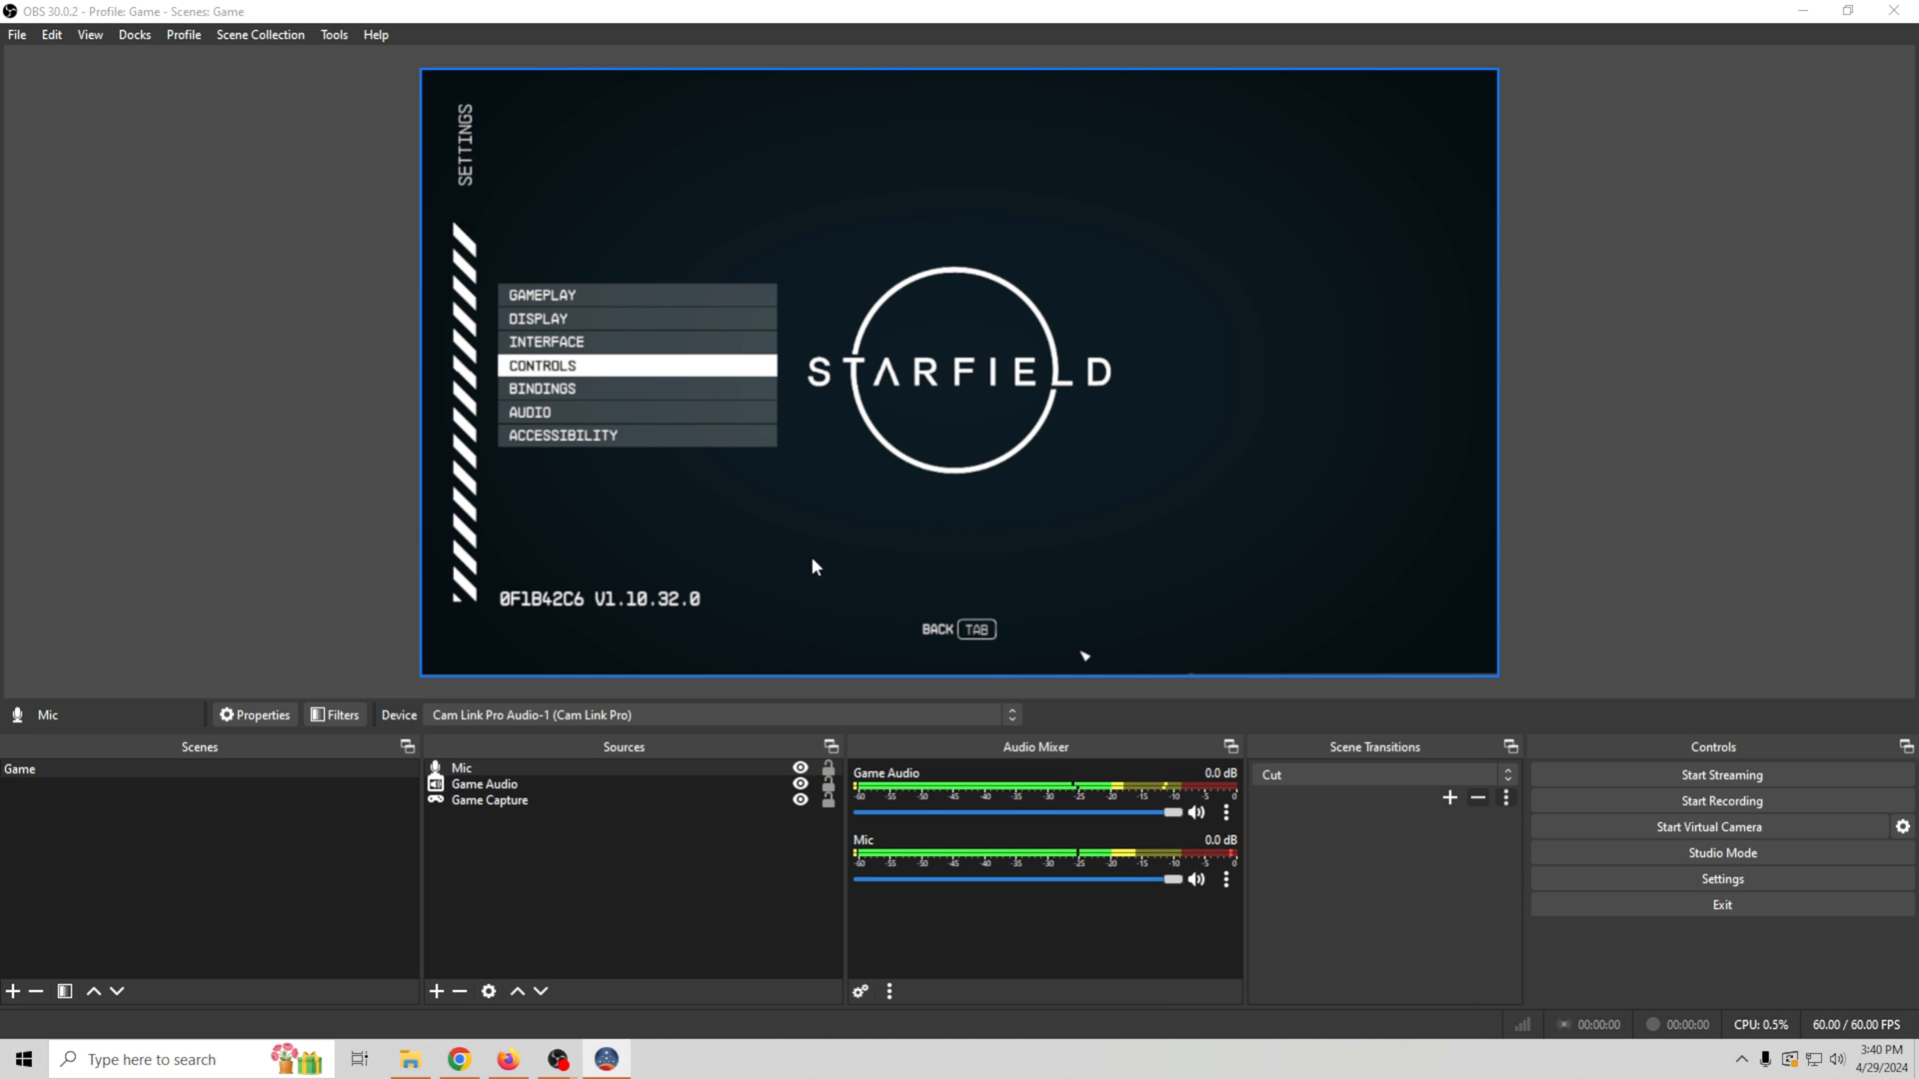
- Create an NS-Cam scene holding a Video Capture Device source named Cam
{"action": "left_click", "coordinate": [12, 991]}
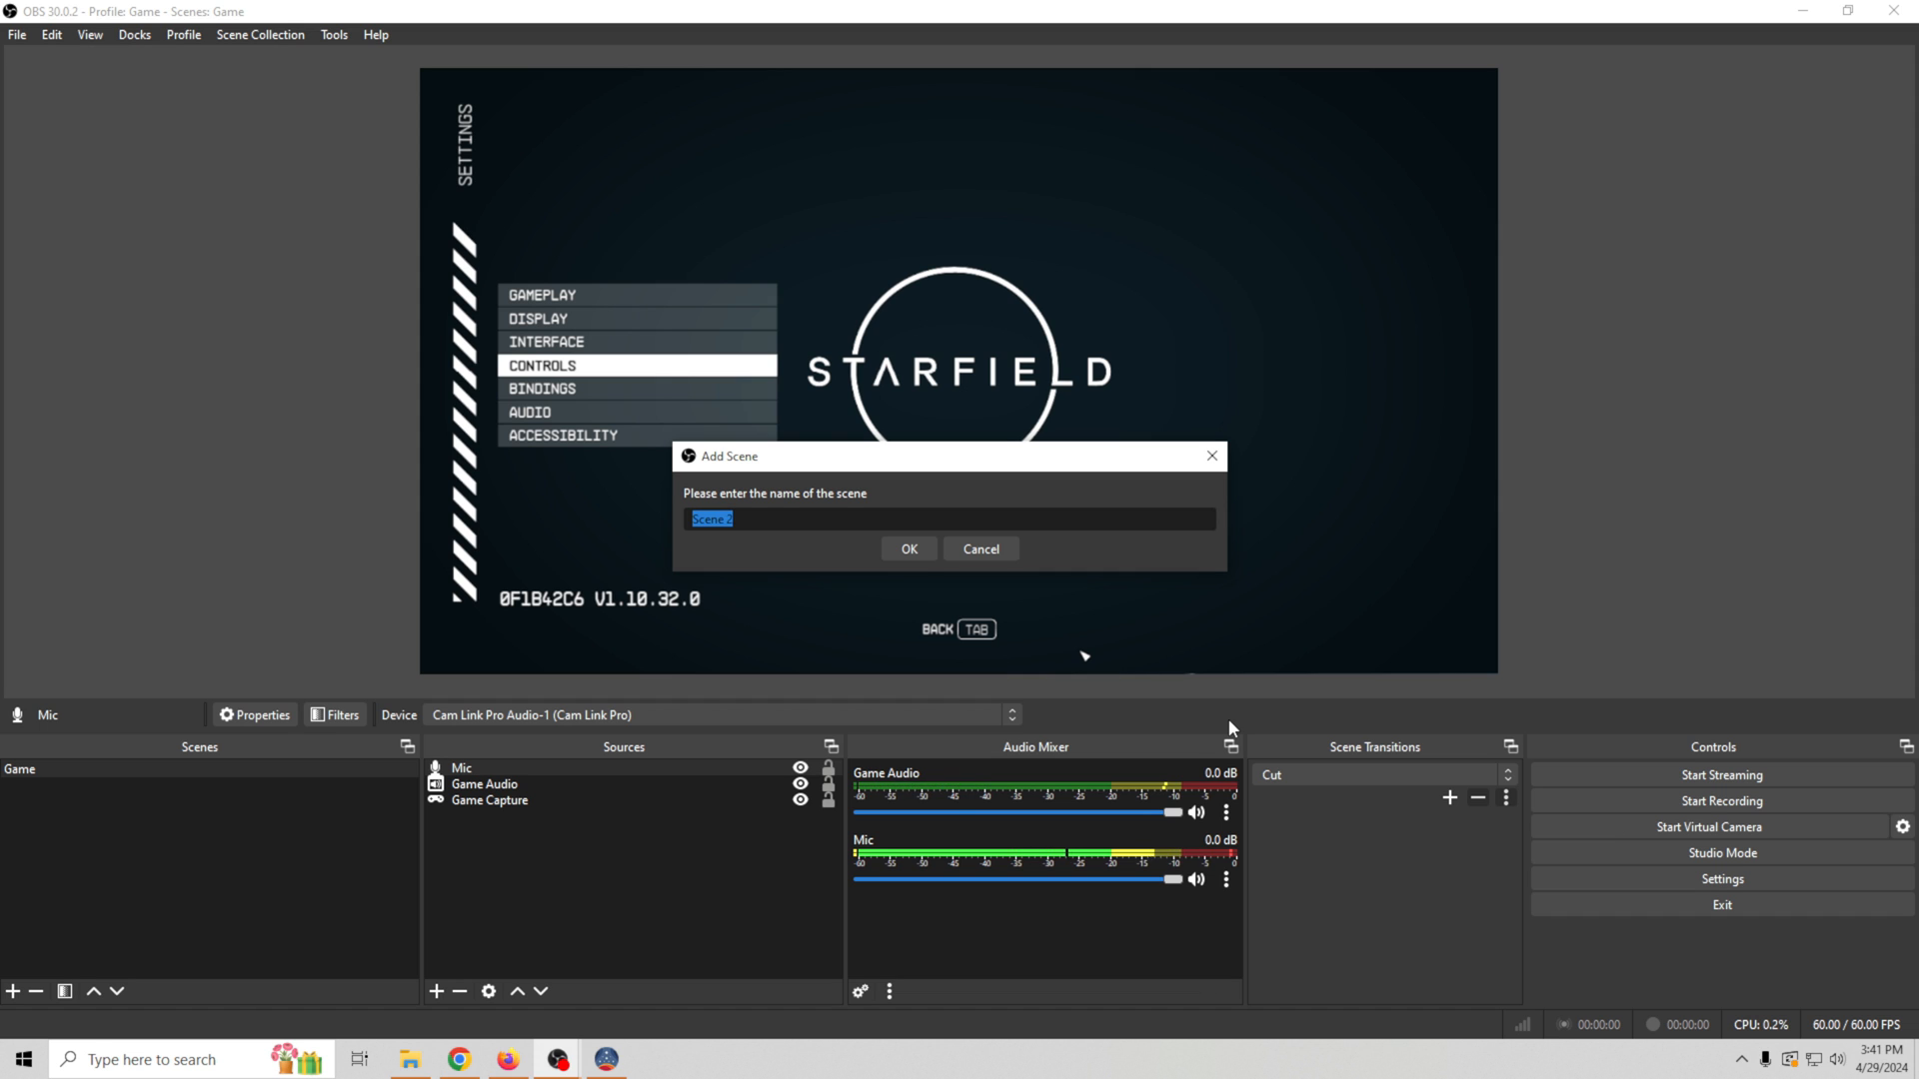
{"action": "type", "text": "NS"}
{"action": "type", "text": "-Cam"}
{"action": "left_click", "coordinate": [896, 547]}
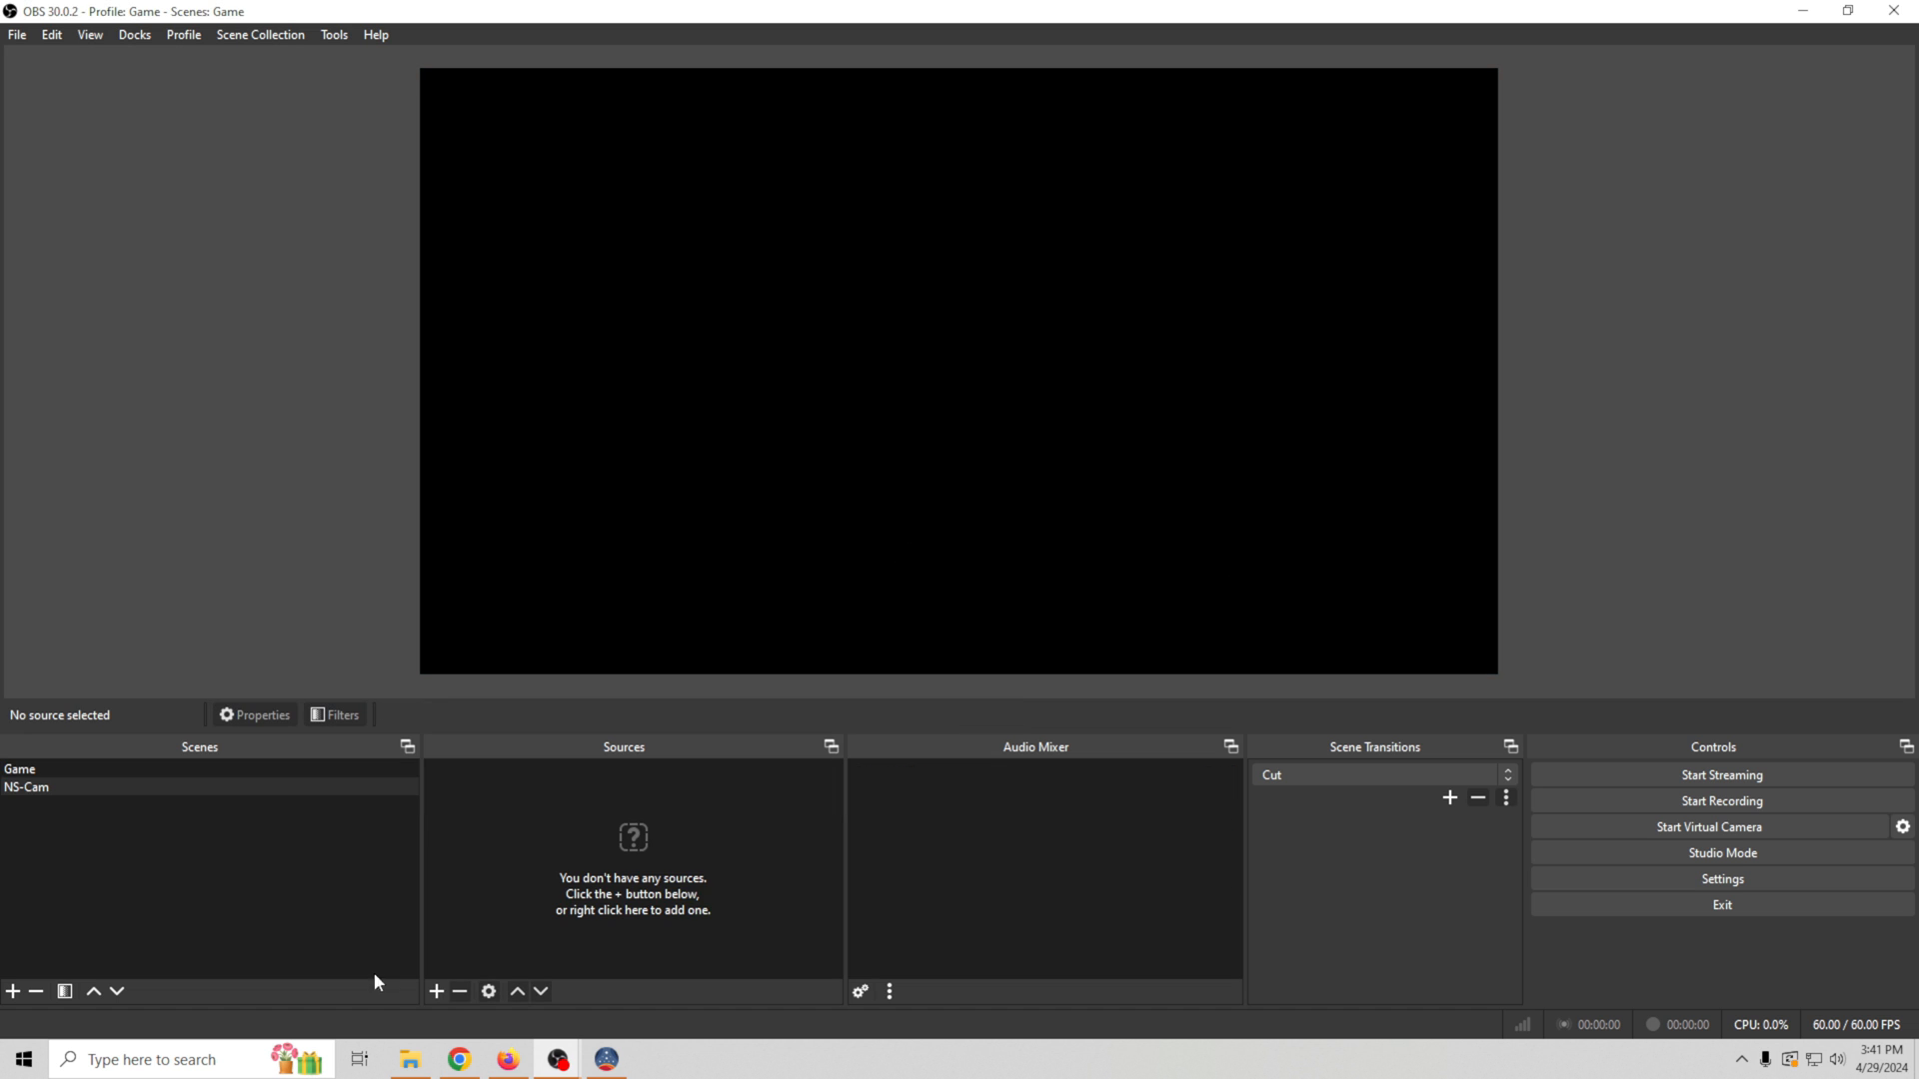
{"action": "left_click", "coordinate": [435, 992]}
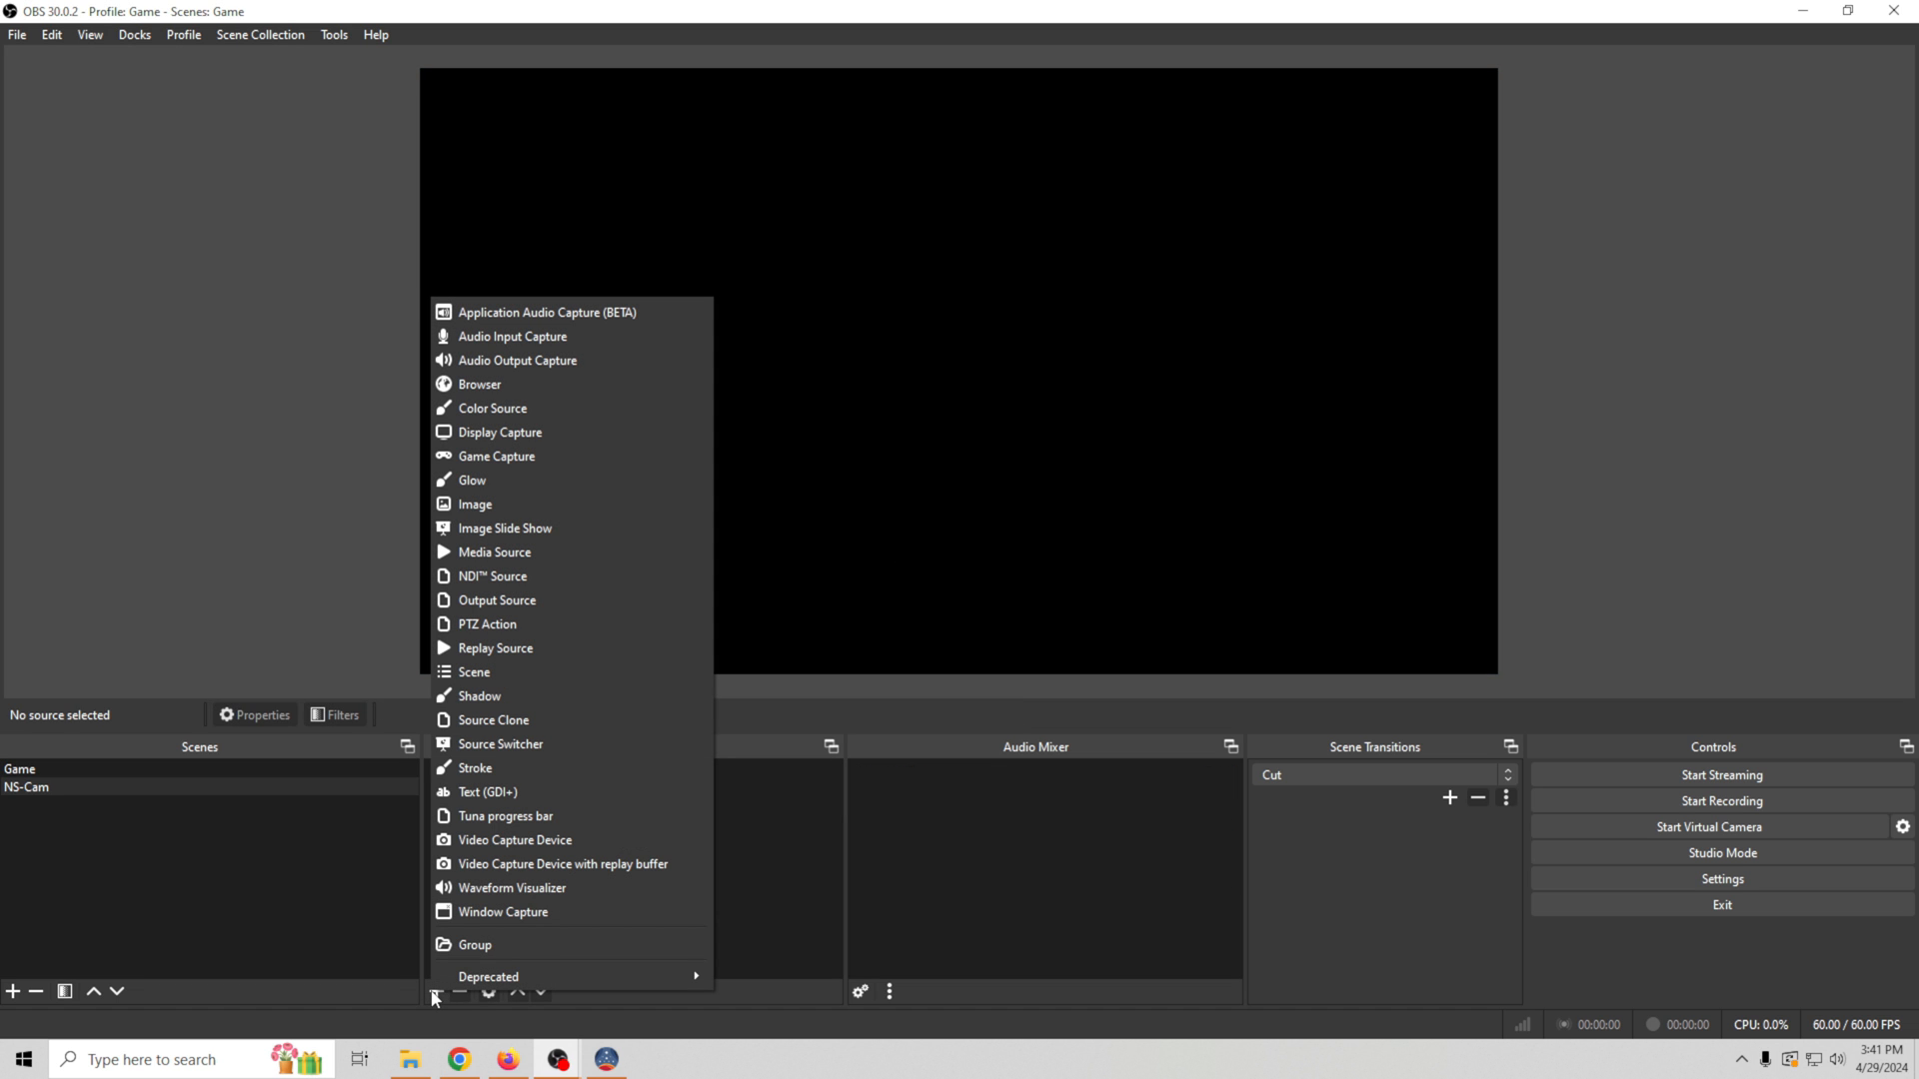
{"action": "left_click", "coordinate": [491, 839]}
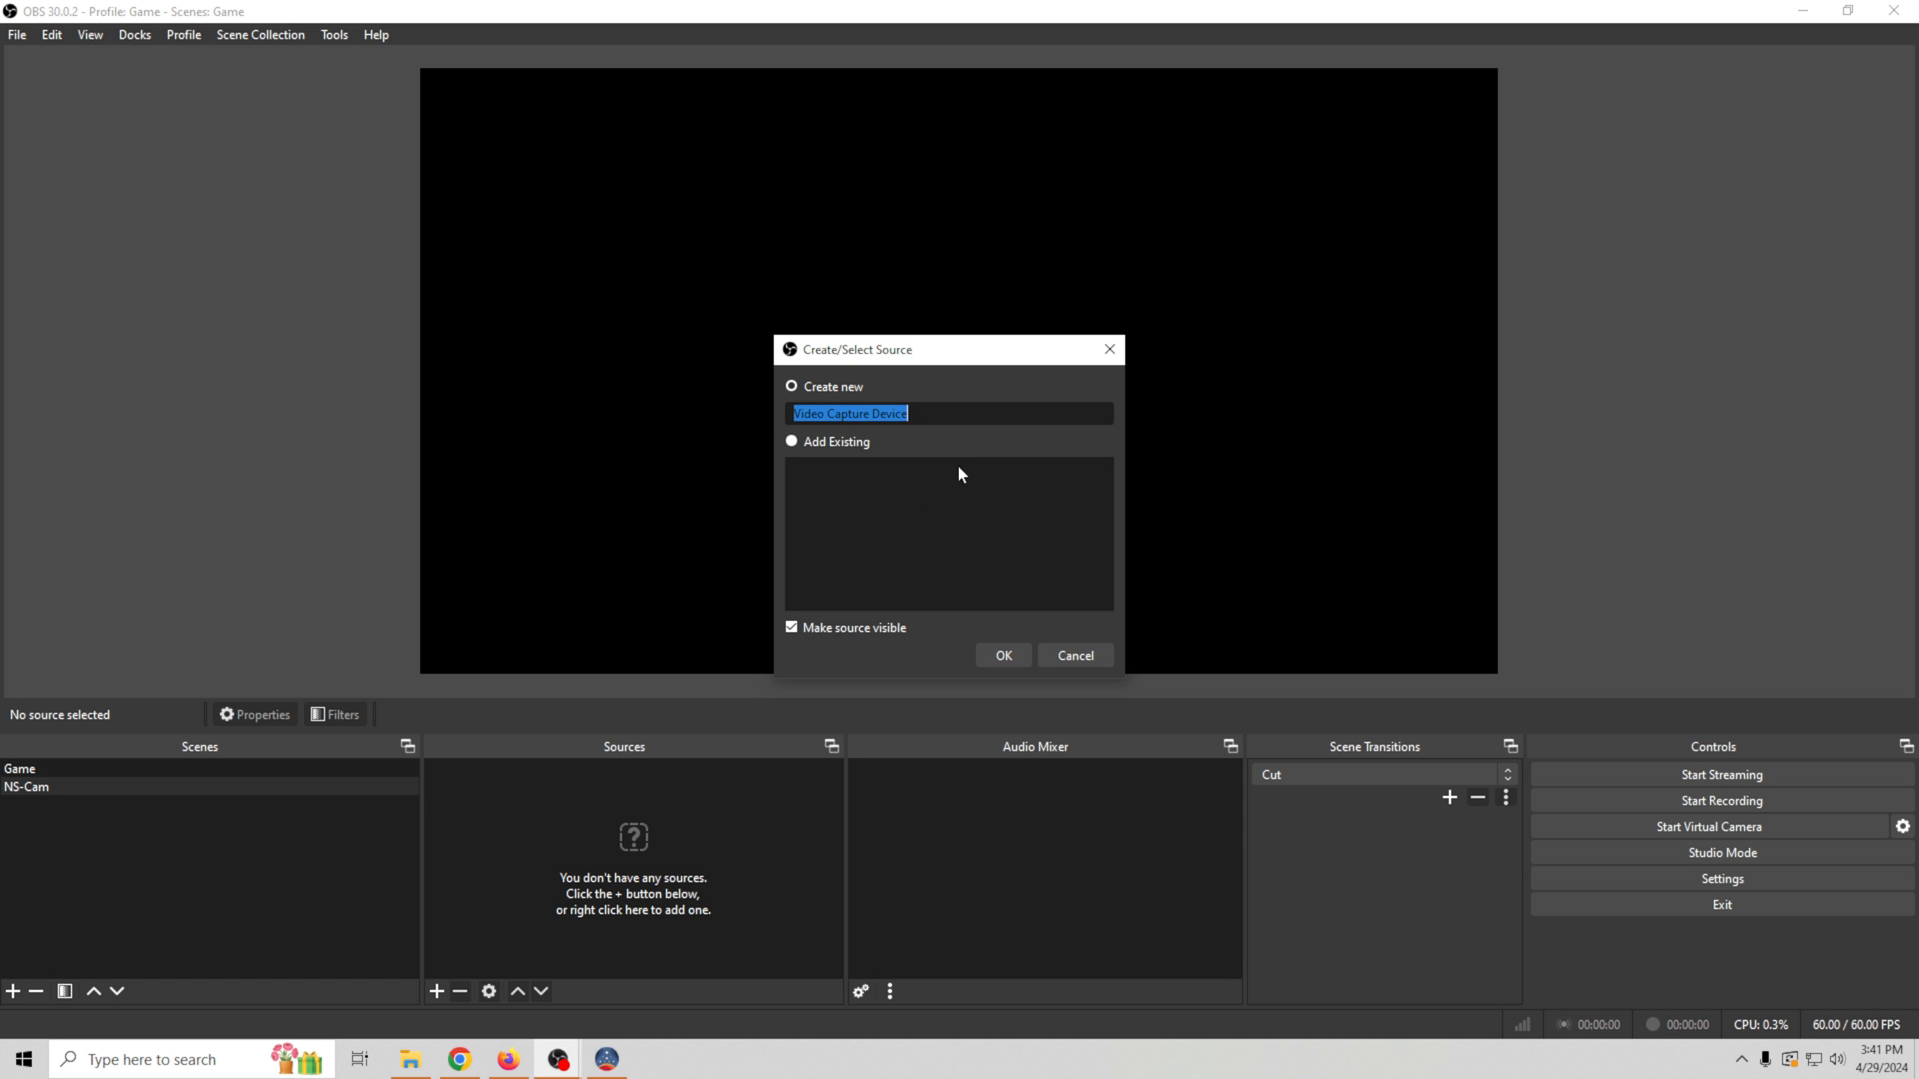
{"action": "type", "text": "Cam"}
{"action": "left_click", "coordinate": [1003, 655]}
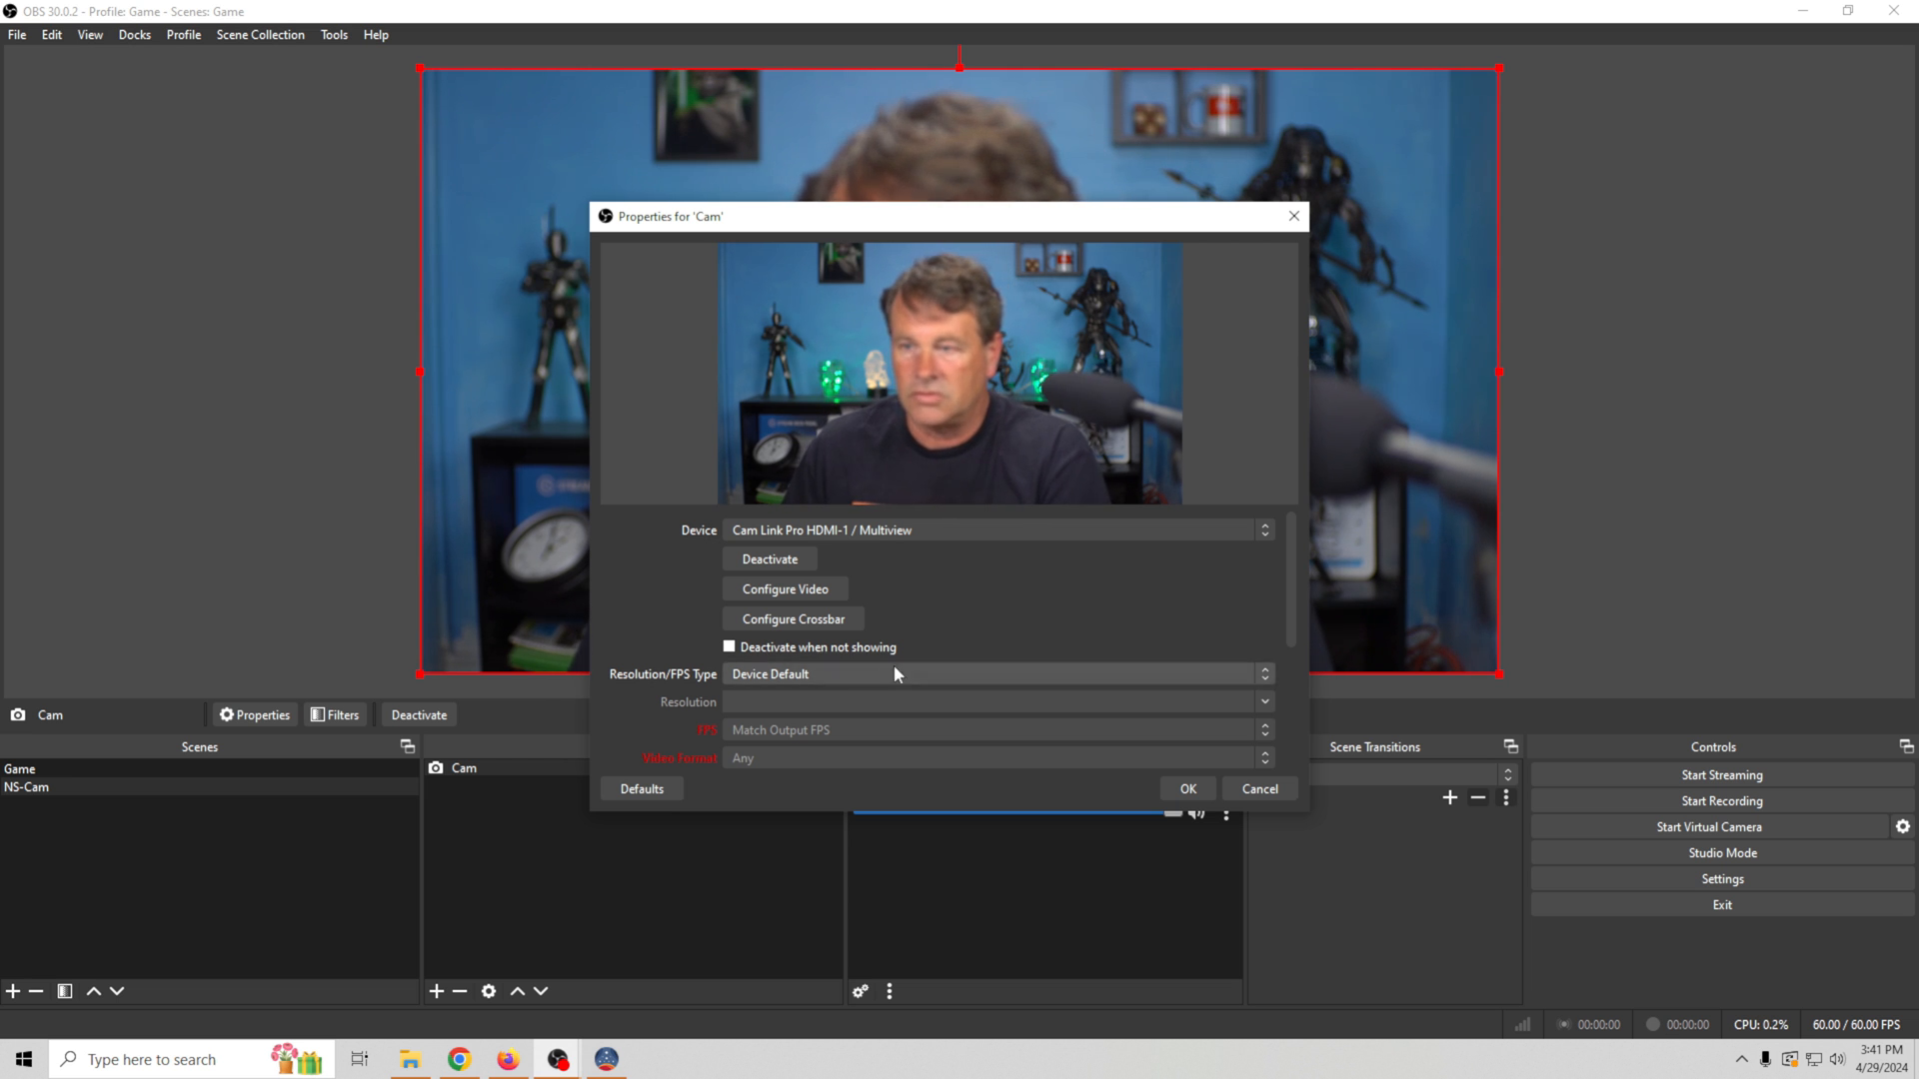
{"action": "left_click_drag", "start_coordinate": [1291, 613], "coordinate": [1283, 739]}
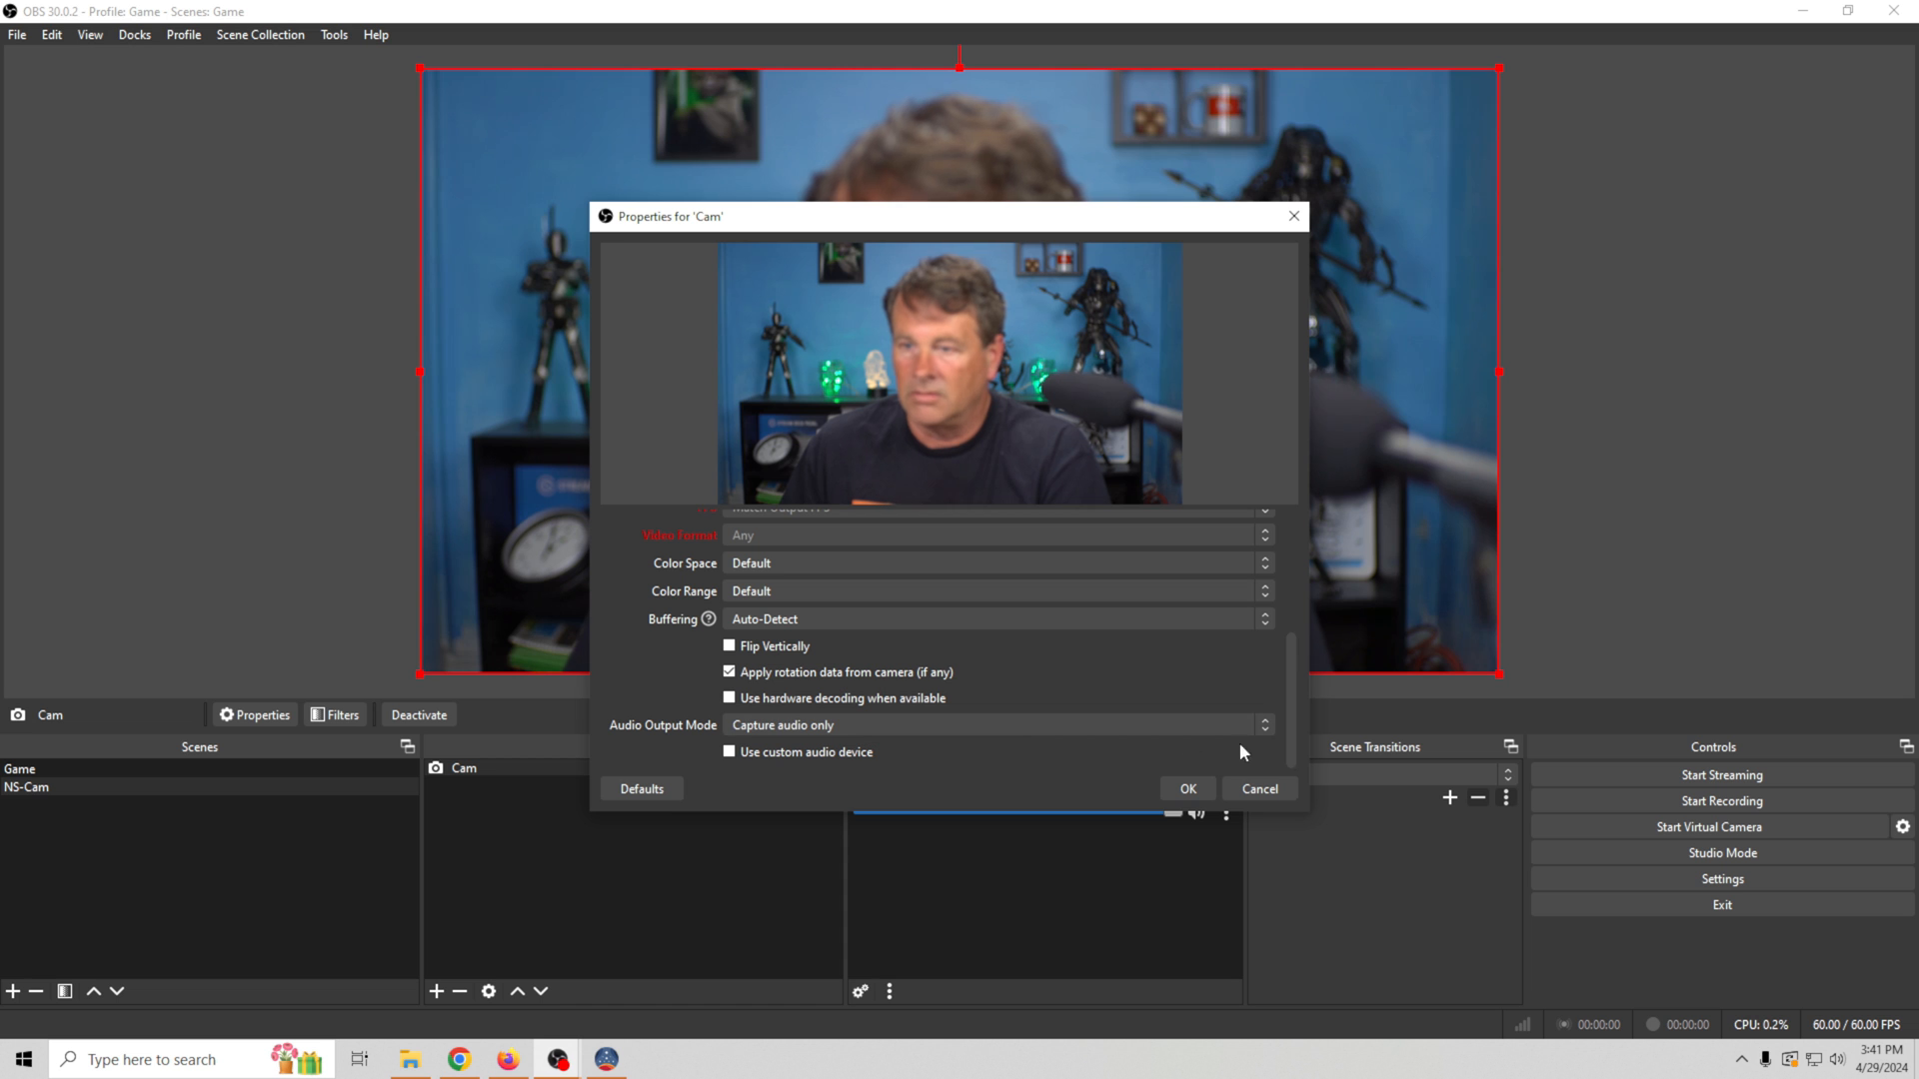
{"action": "scroll", "coordinate": [729, 750], "scroll_direction": "up", "scroll_amount": 3}
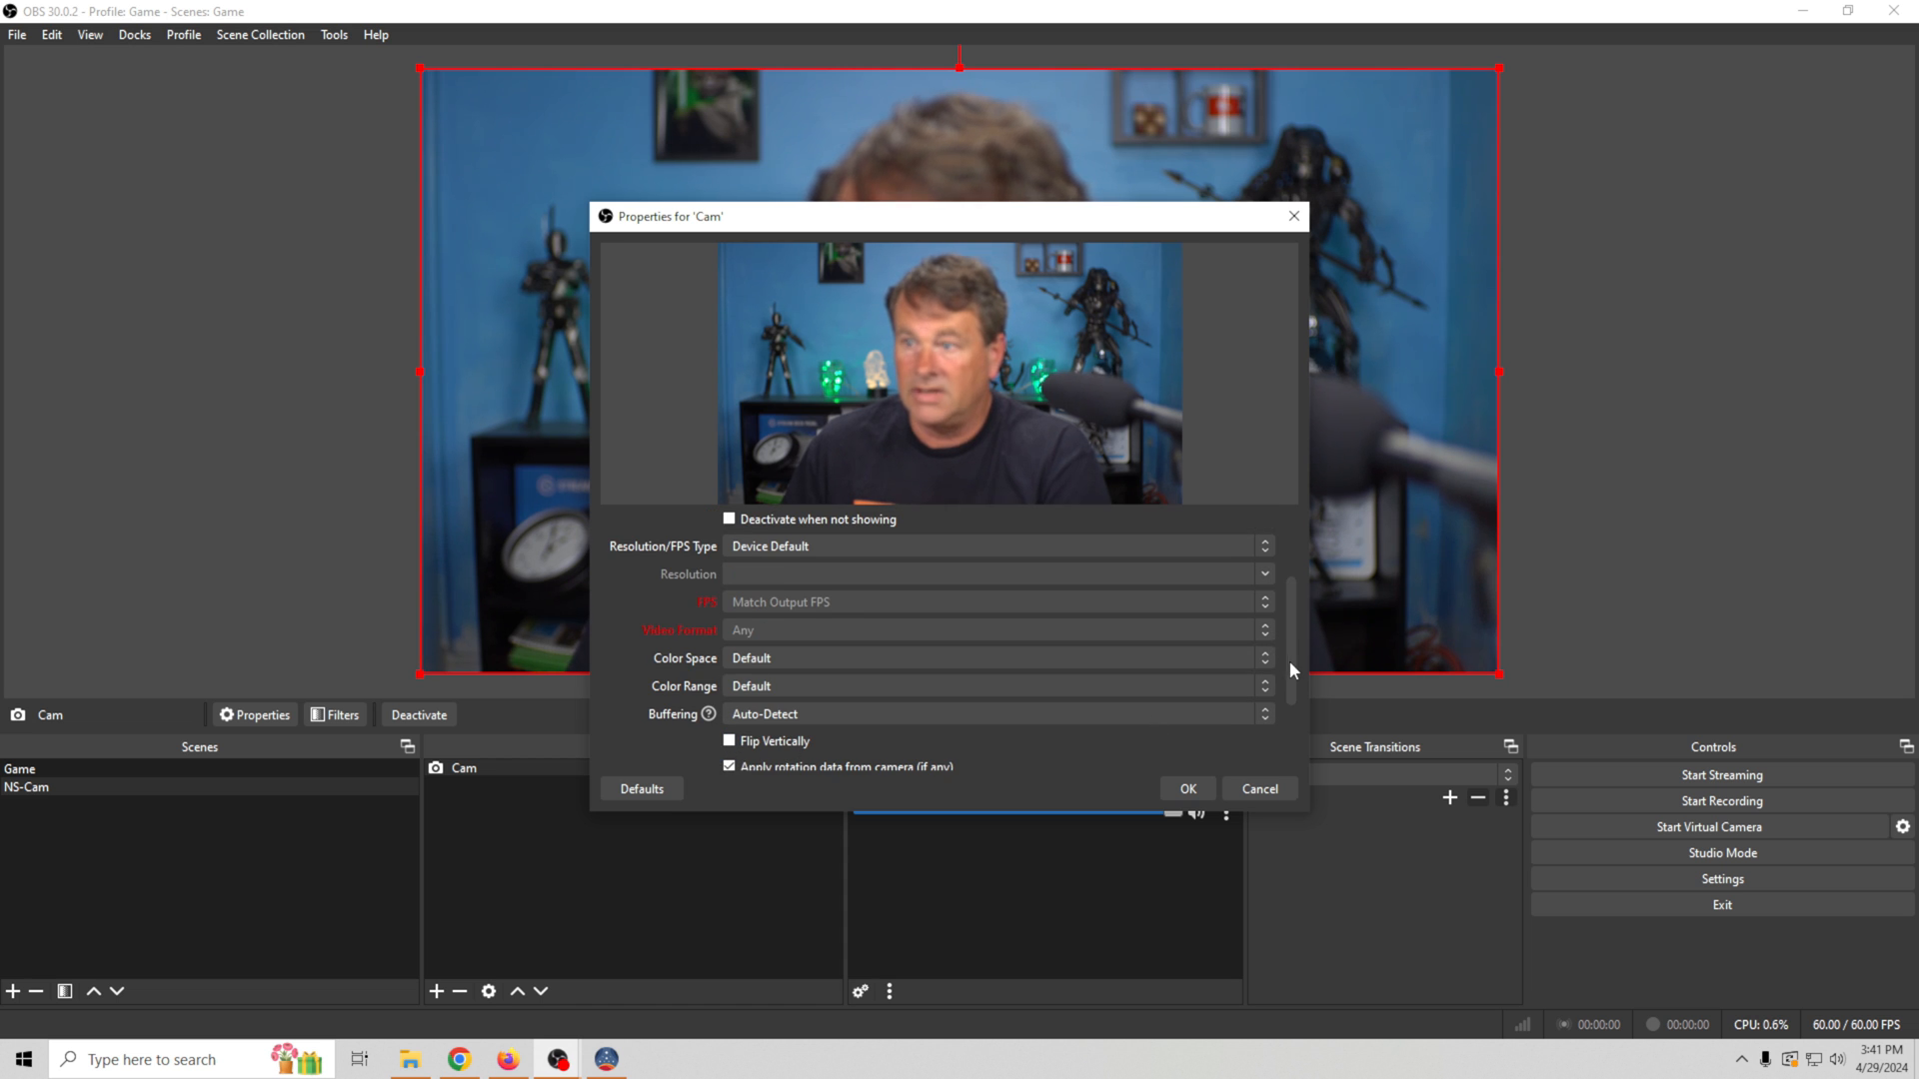
{"action": "scroll", "coordinate": [1289, 662], "scroll_direction": "down", "scroll_amount": 3}
- Make the Cam webcam use Cam Link Pro Audio-1 as its custom audio device
{"action": "left_click", "coordinate": [1079, 751]}
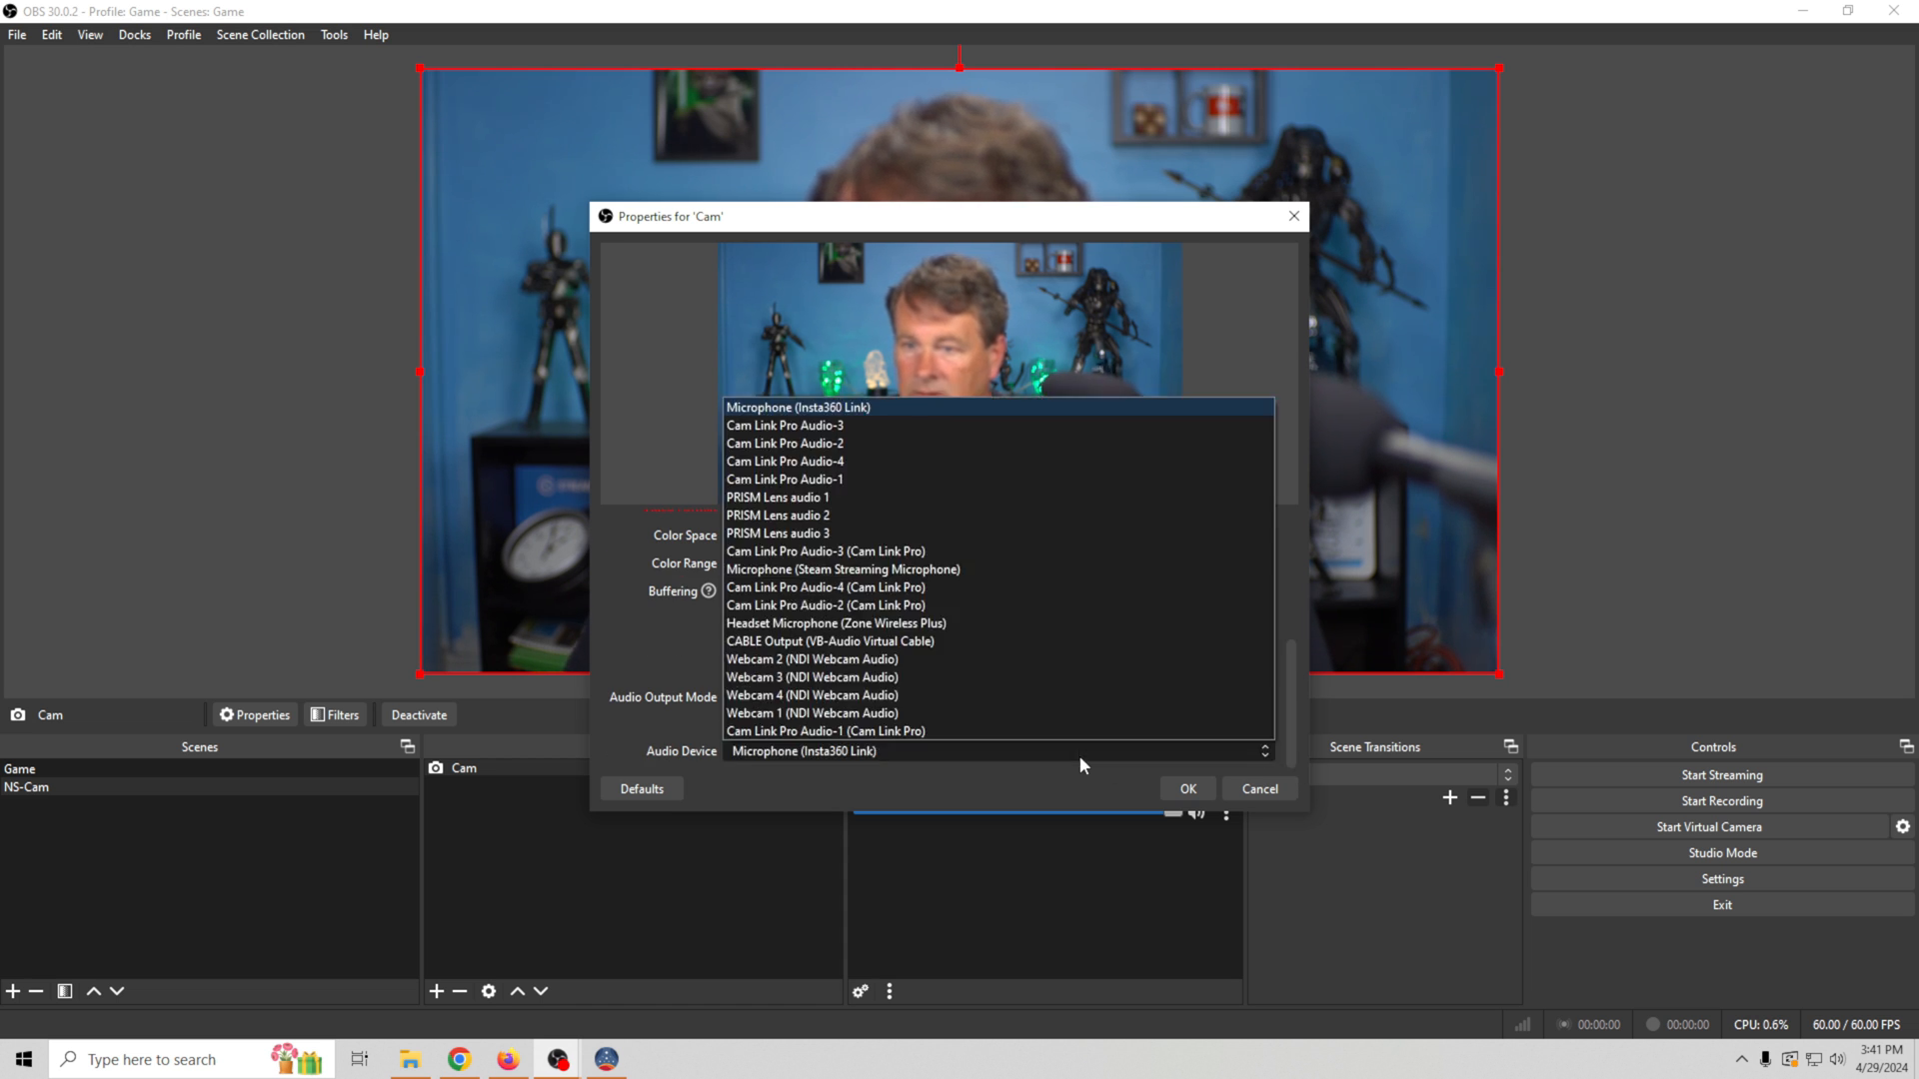
{"action": "left_click", "coordinate": [943, 733]}
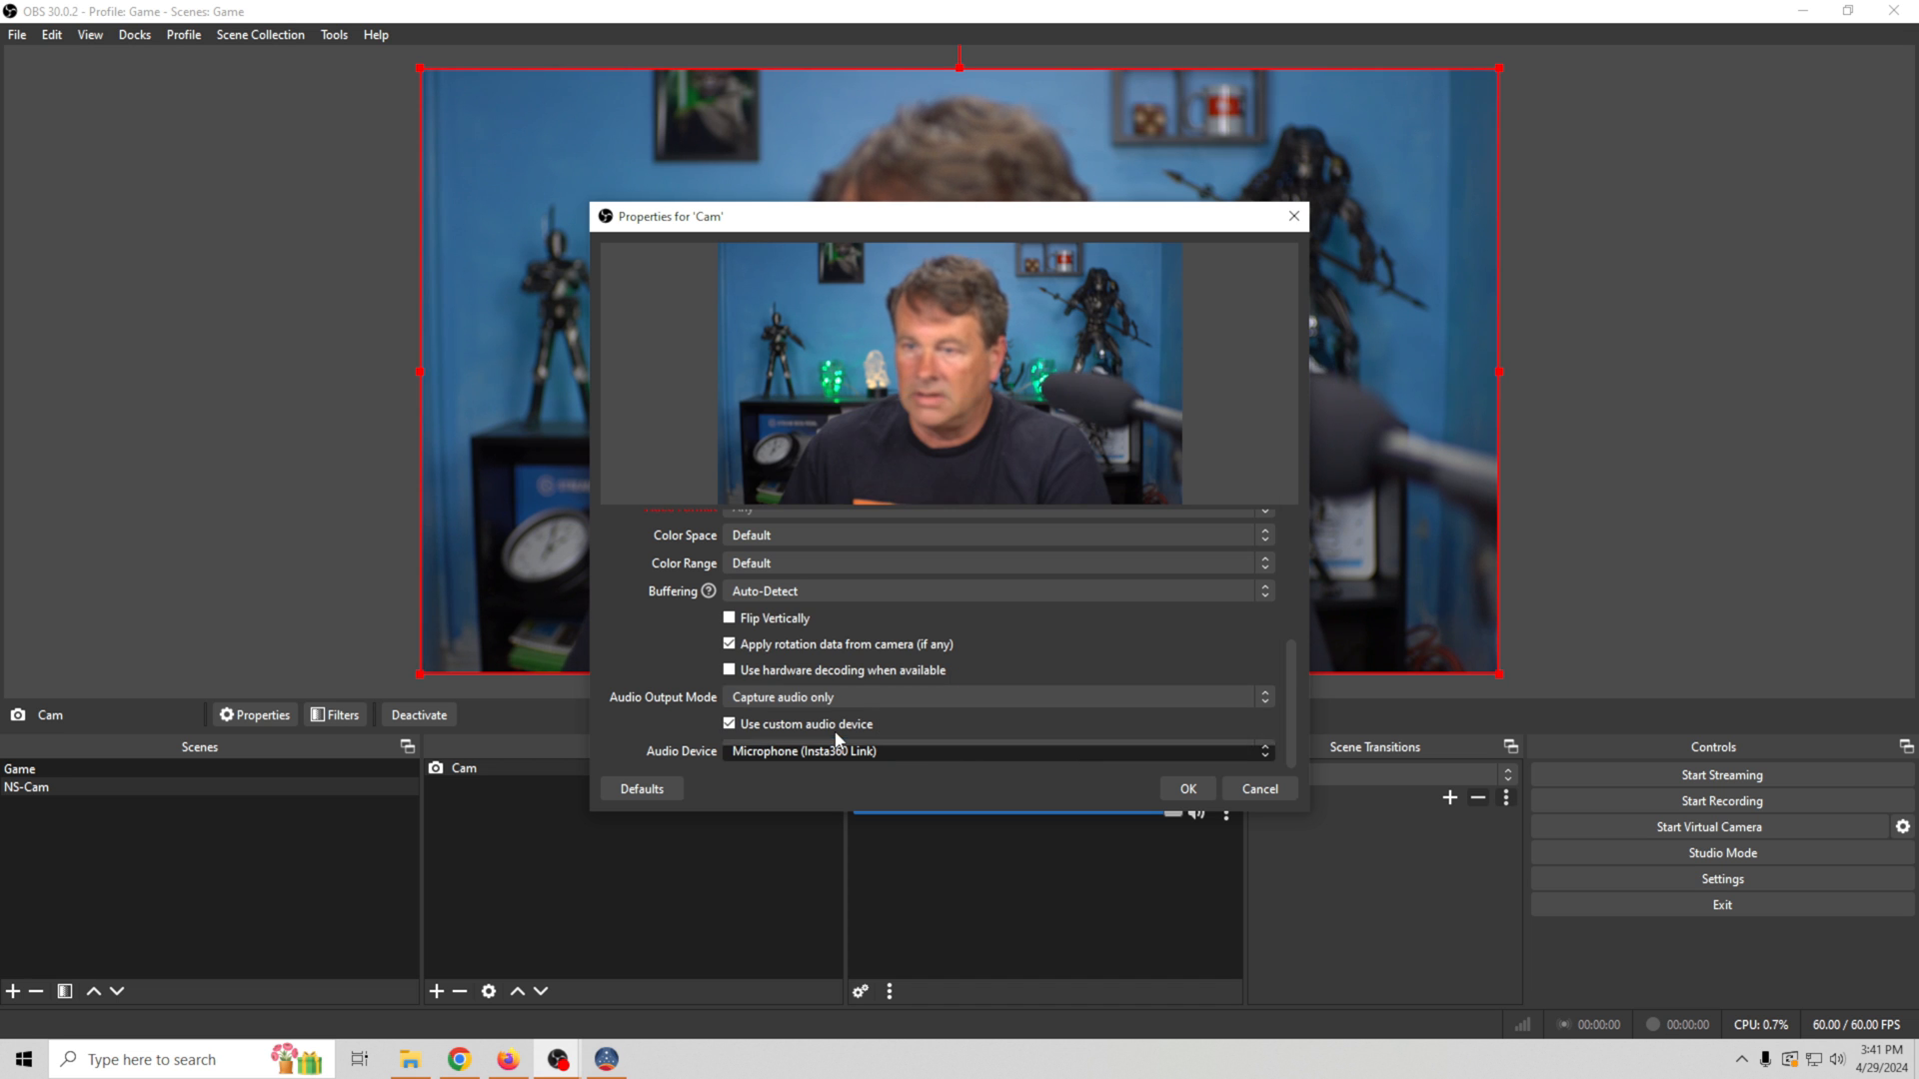
{"action": "left_click", "coordinate": [1189, 790]}
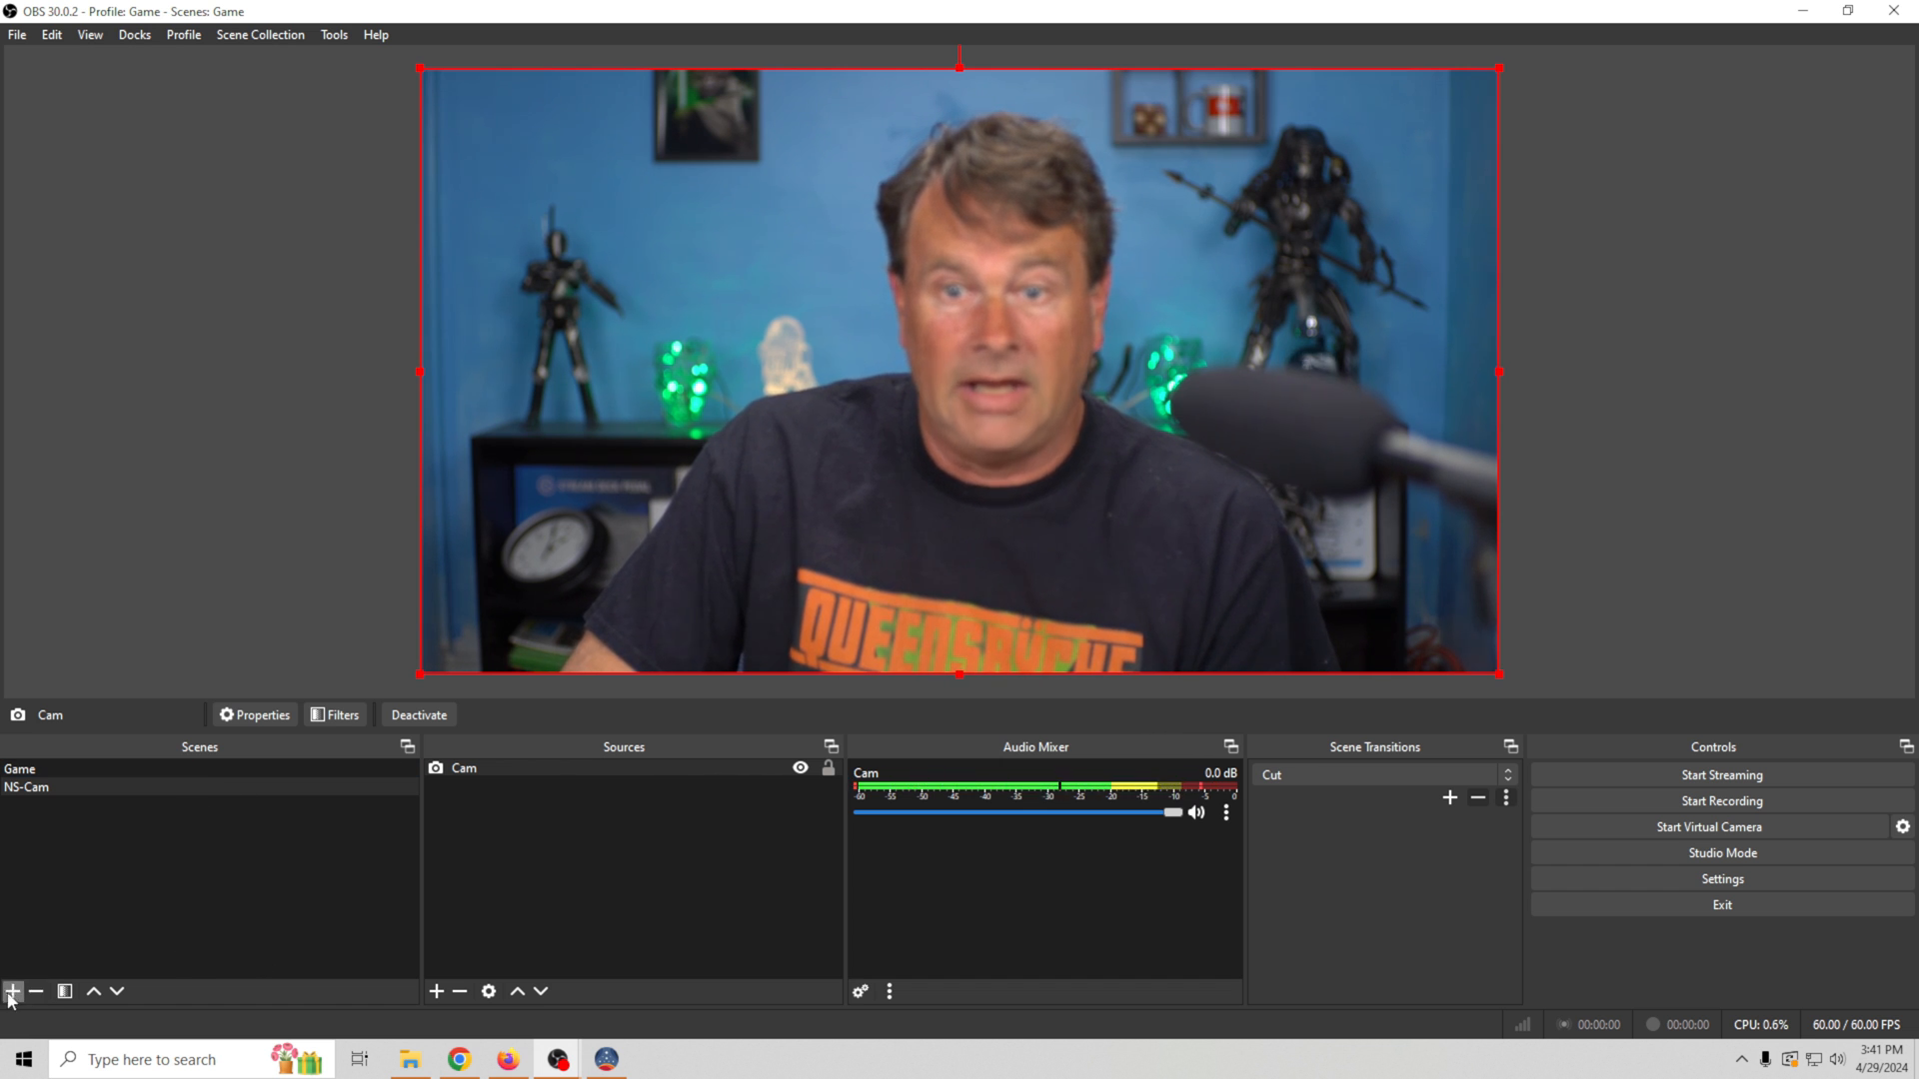
- Duplicate the NS-Cam scene and rename the copy NS-Cam back
{"action": "right_click", "coordinate": [81, 790]}
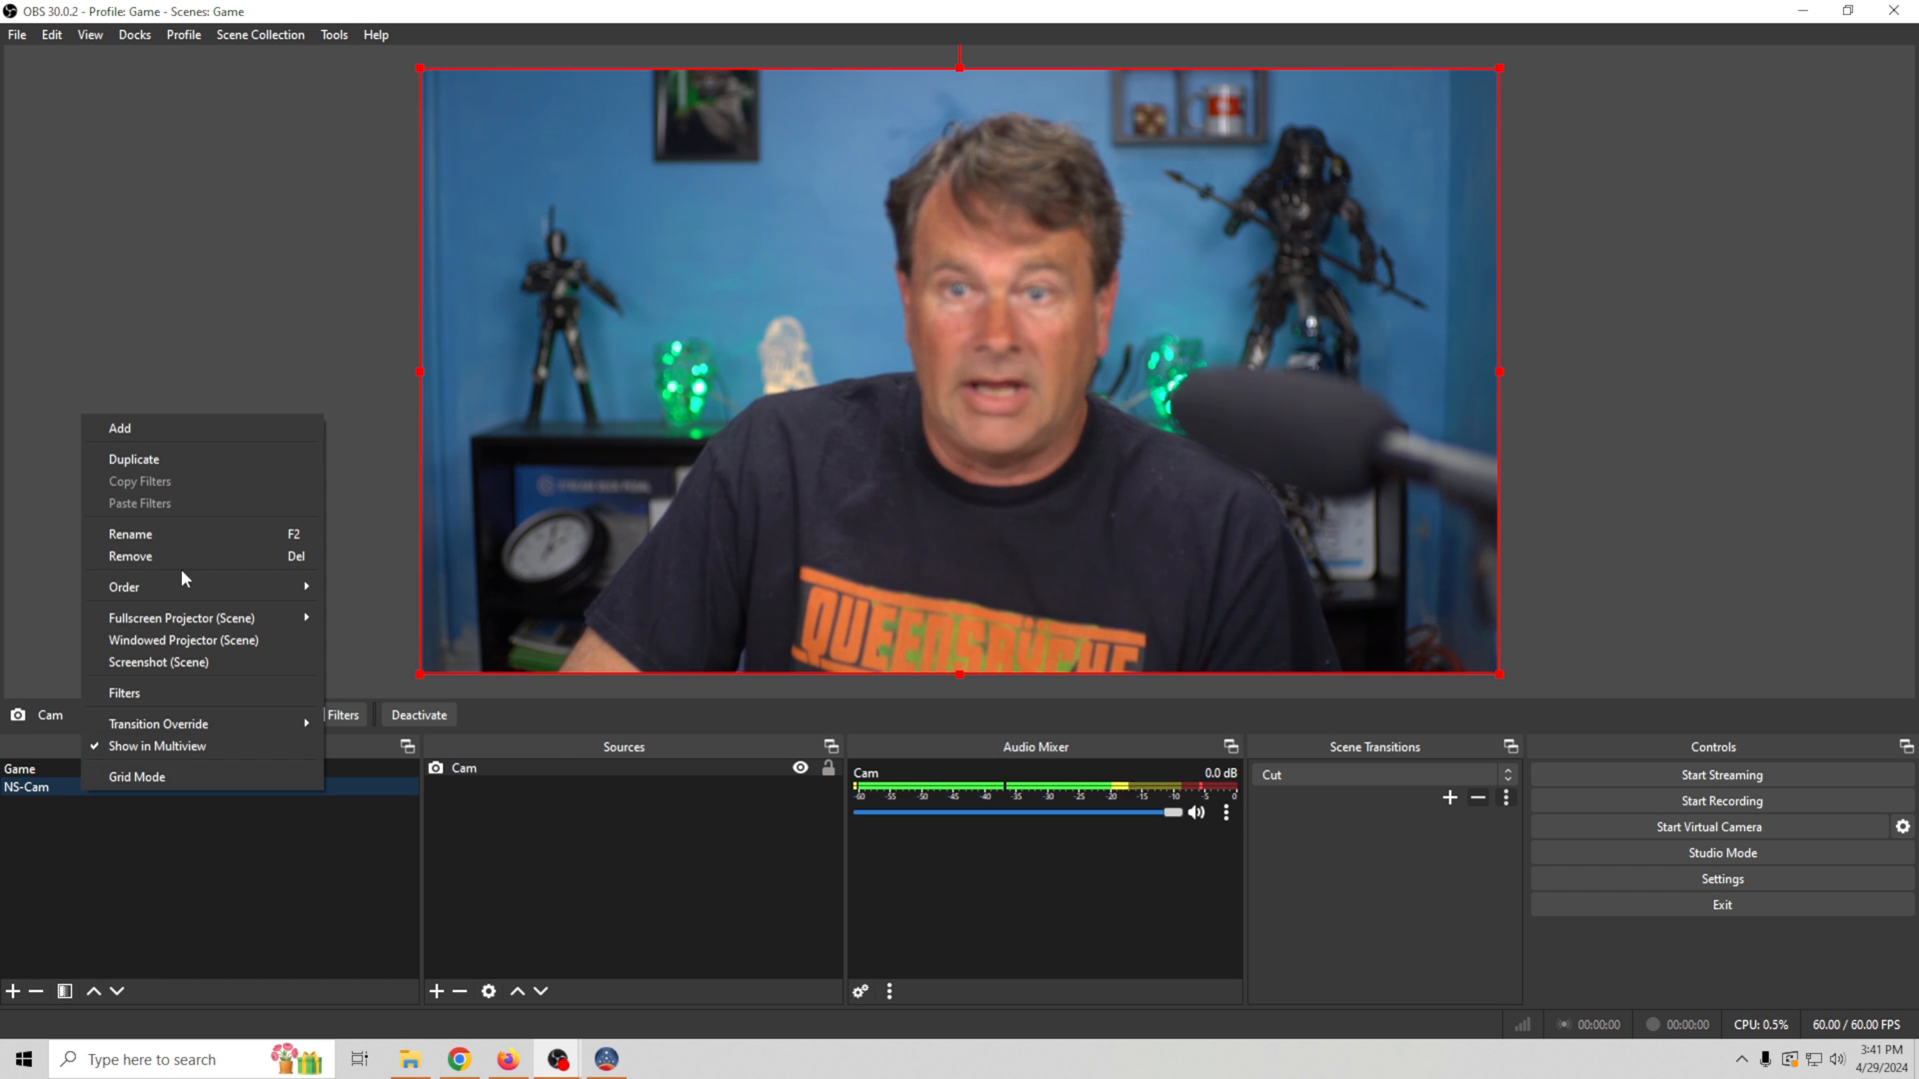
{"action": "left_click", "coordinate": [167, 463]}
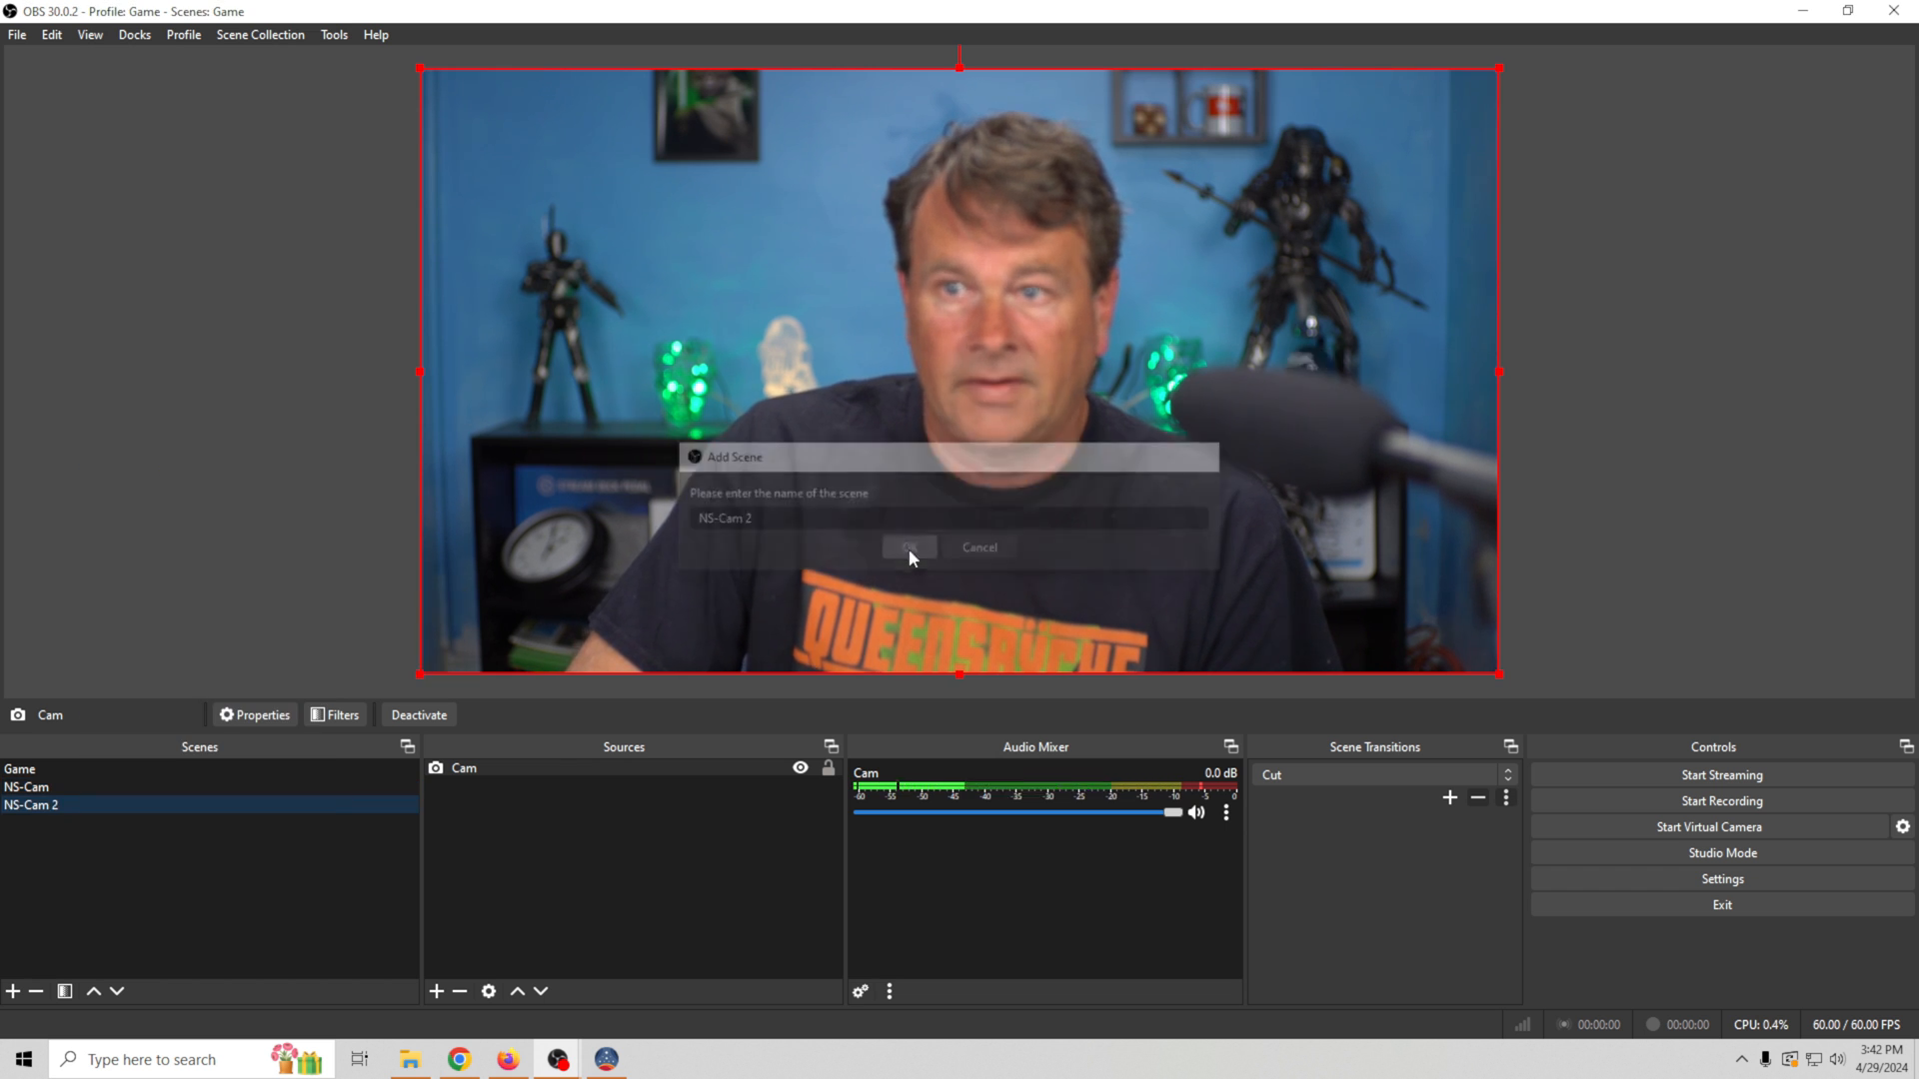
{"action": "right_click", "coordinate": [50, 806]}
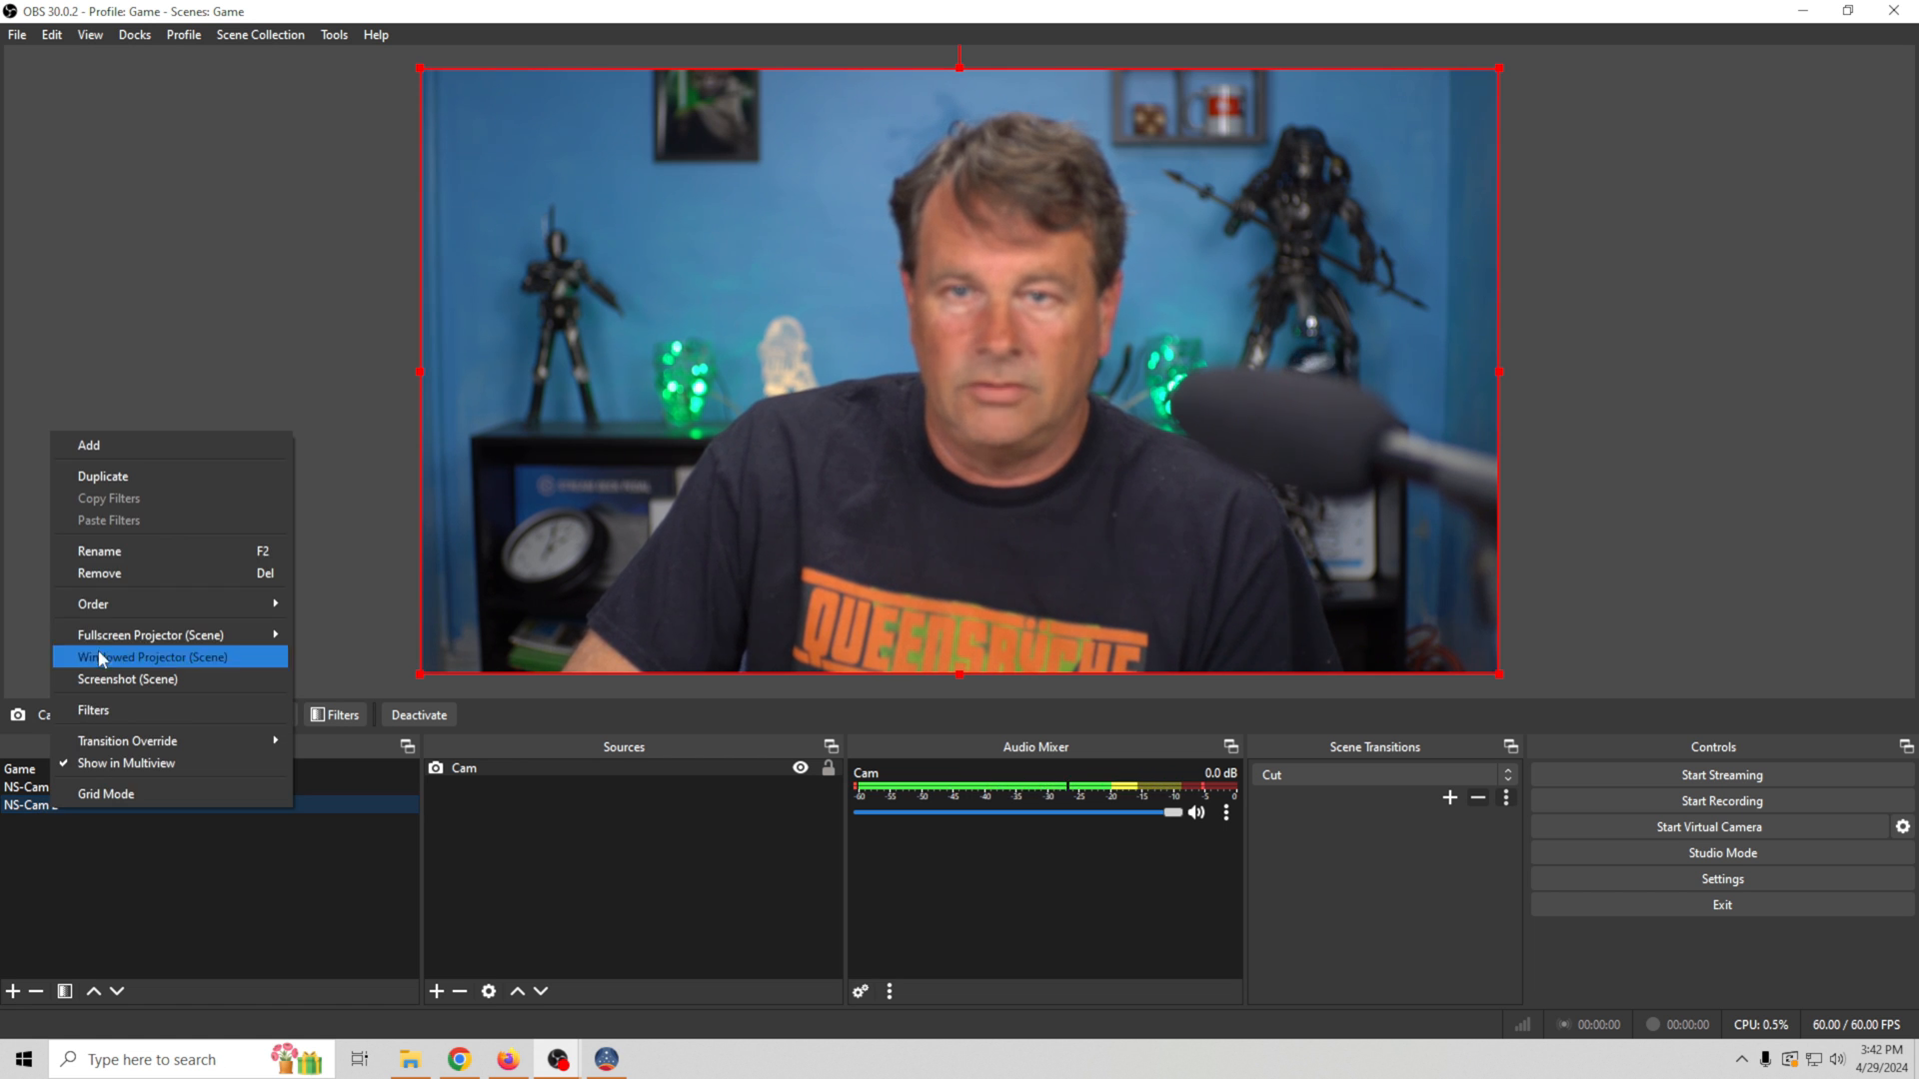
{"action": "left_click", "coordinate": [99, 550]}
{"action": "type", "text": "back"}
{"action": "key", "text": "Return"}
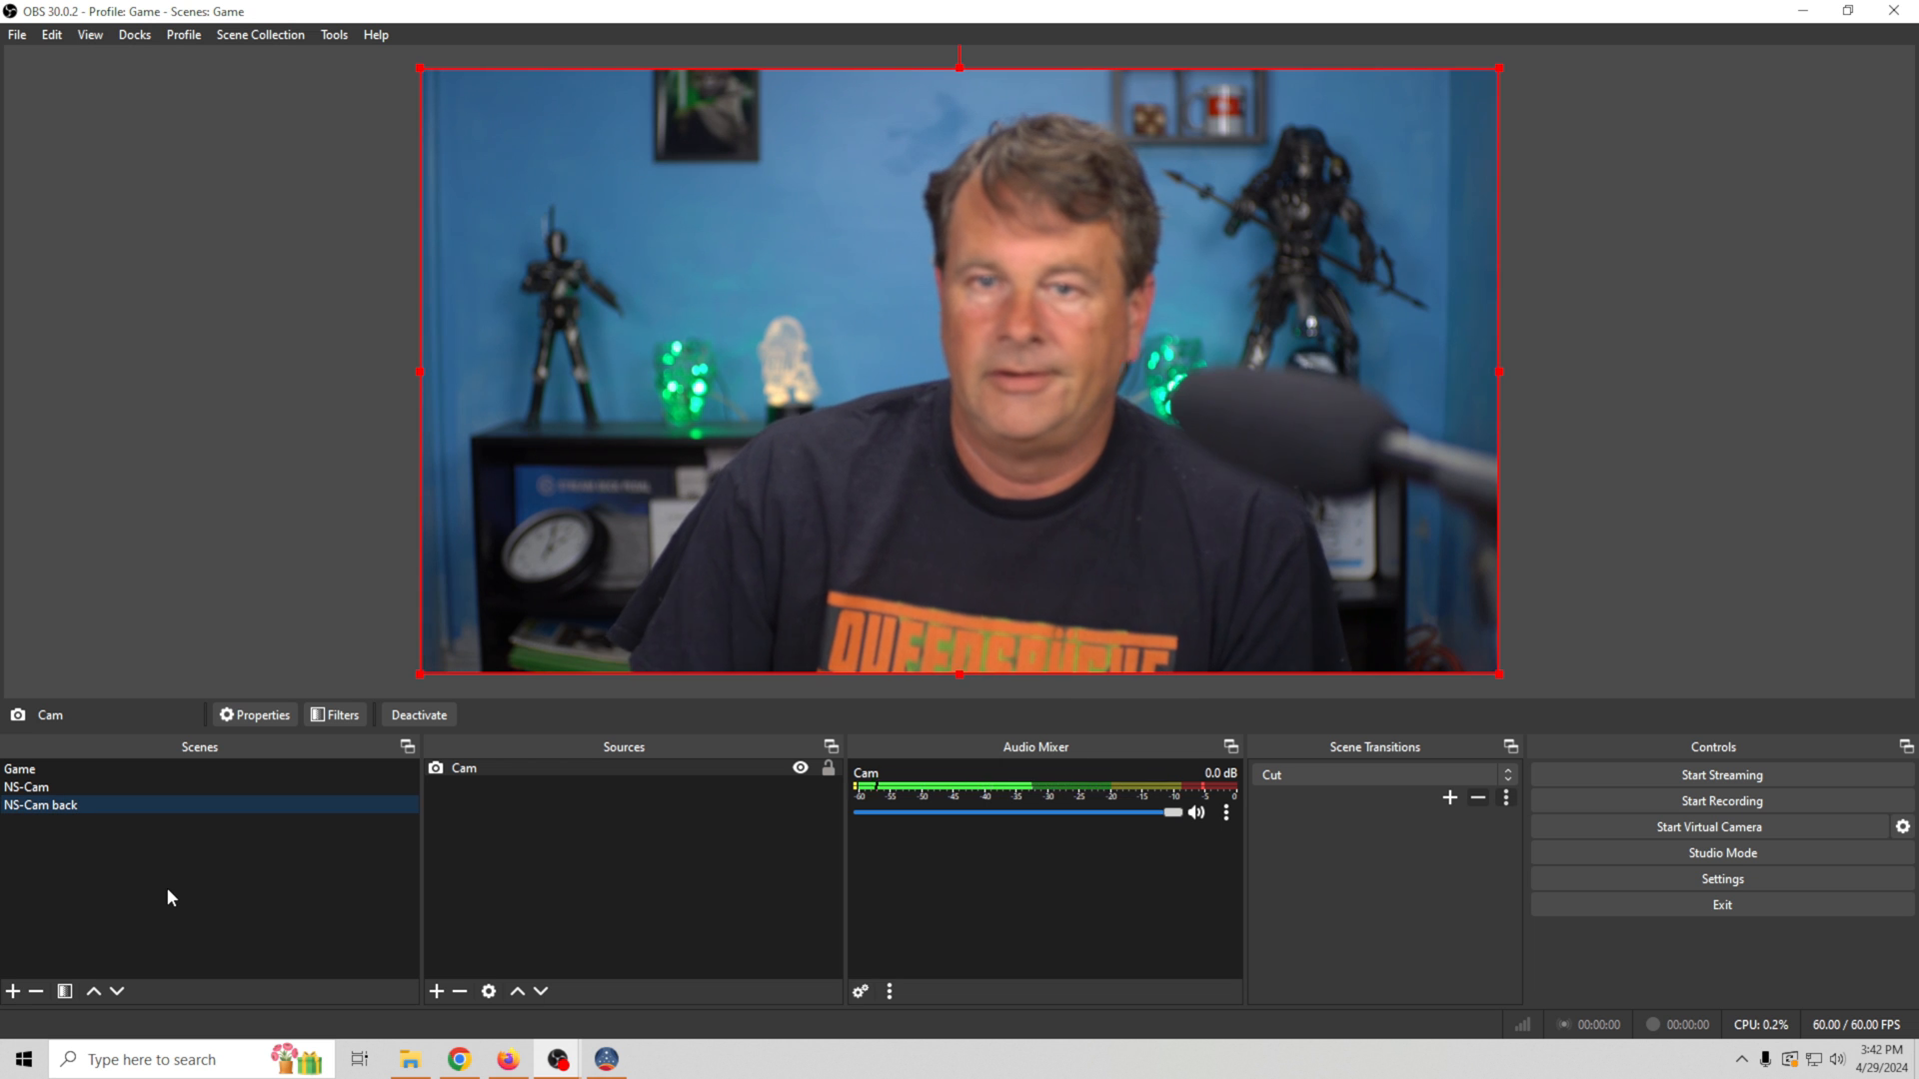
- Remove the Cam source from the NS-Cam back scene
{"action": "right_click", "coordinate": [480, 764]}
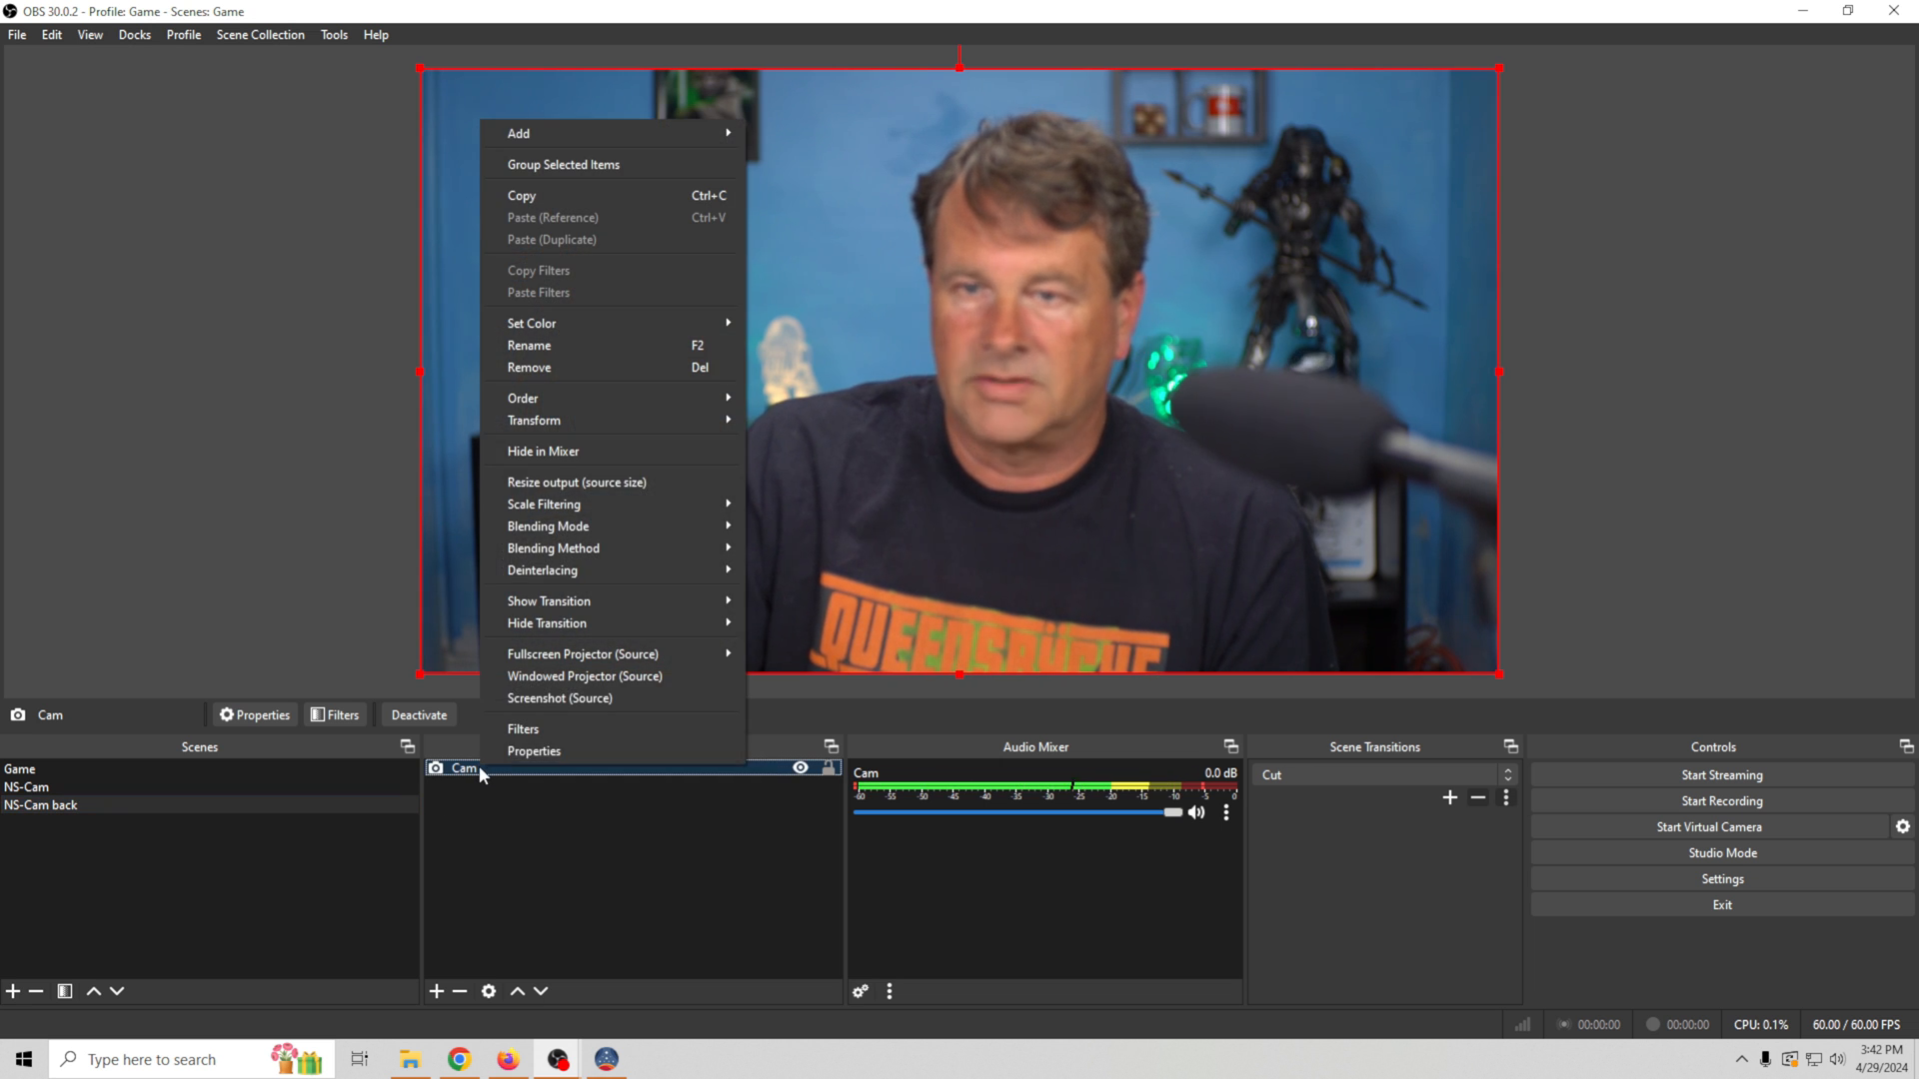
{"action": "left_click", "coordinate": [589, 365]}
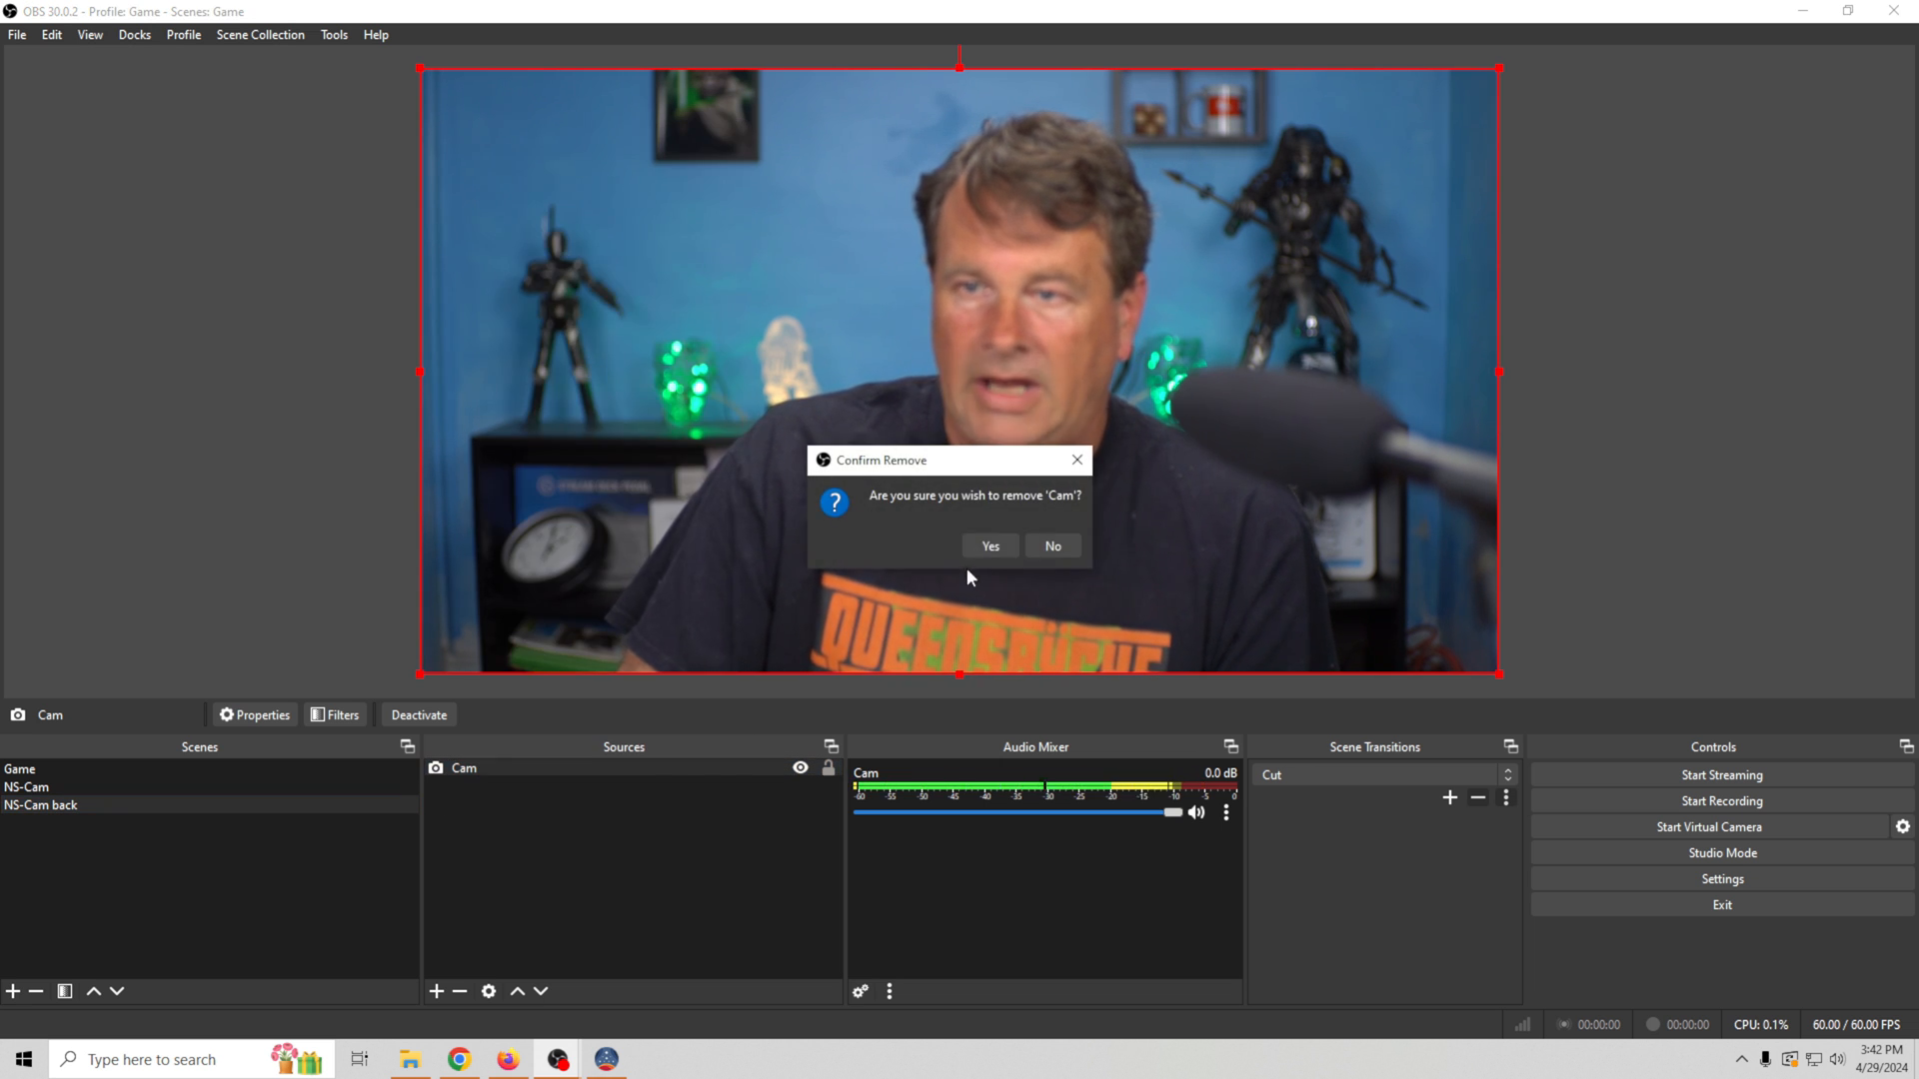
{"action": "left_click", "coordinate": [990, 546]}
- Add a Source Clone named cam back that clones the single Cam webcam source
{"action": "left_click", "coordinate": [437, 992]}
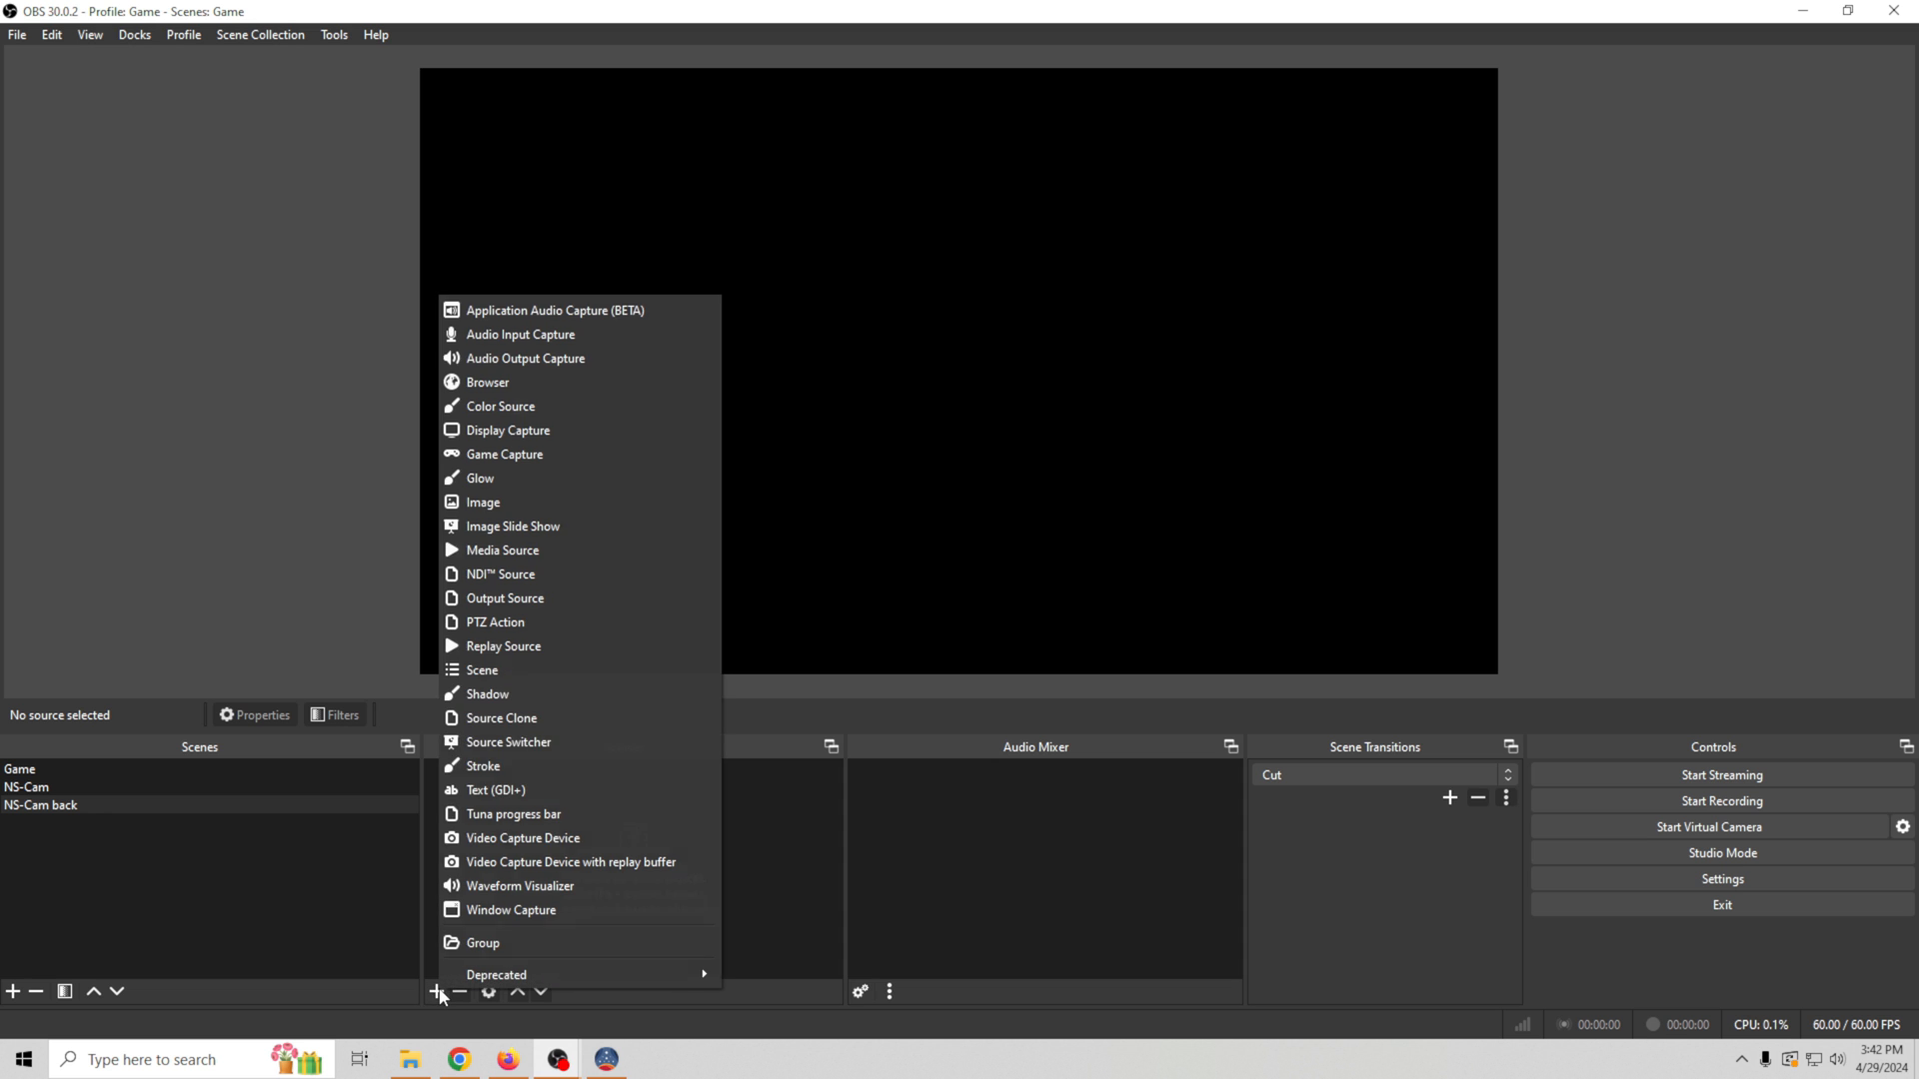
{"action": "left_click", "coordinate": [516, 720]}
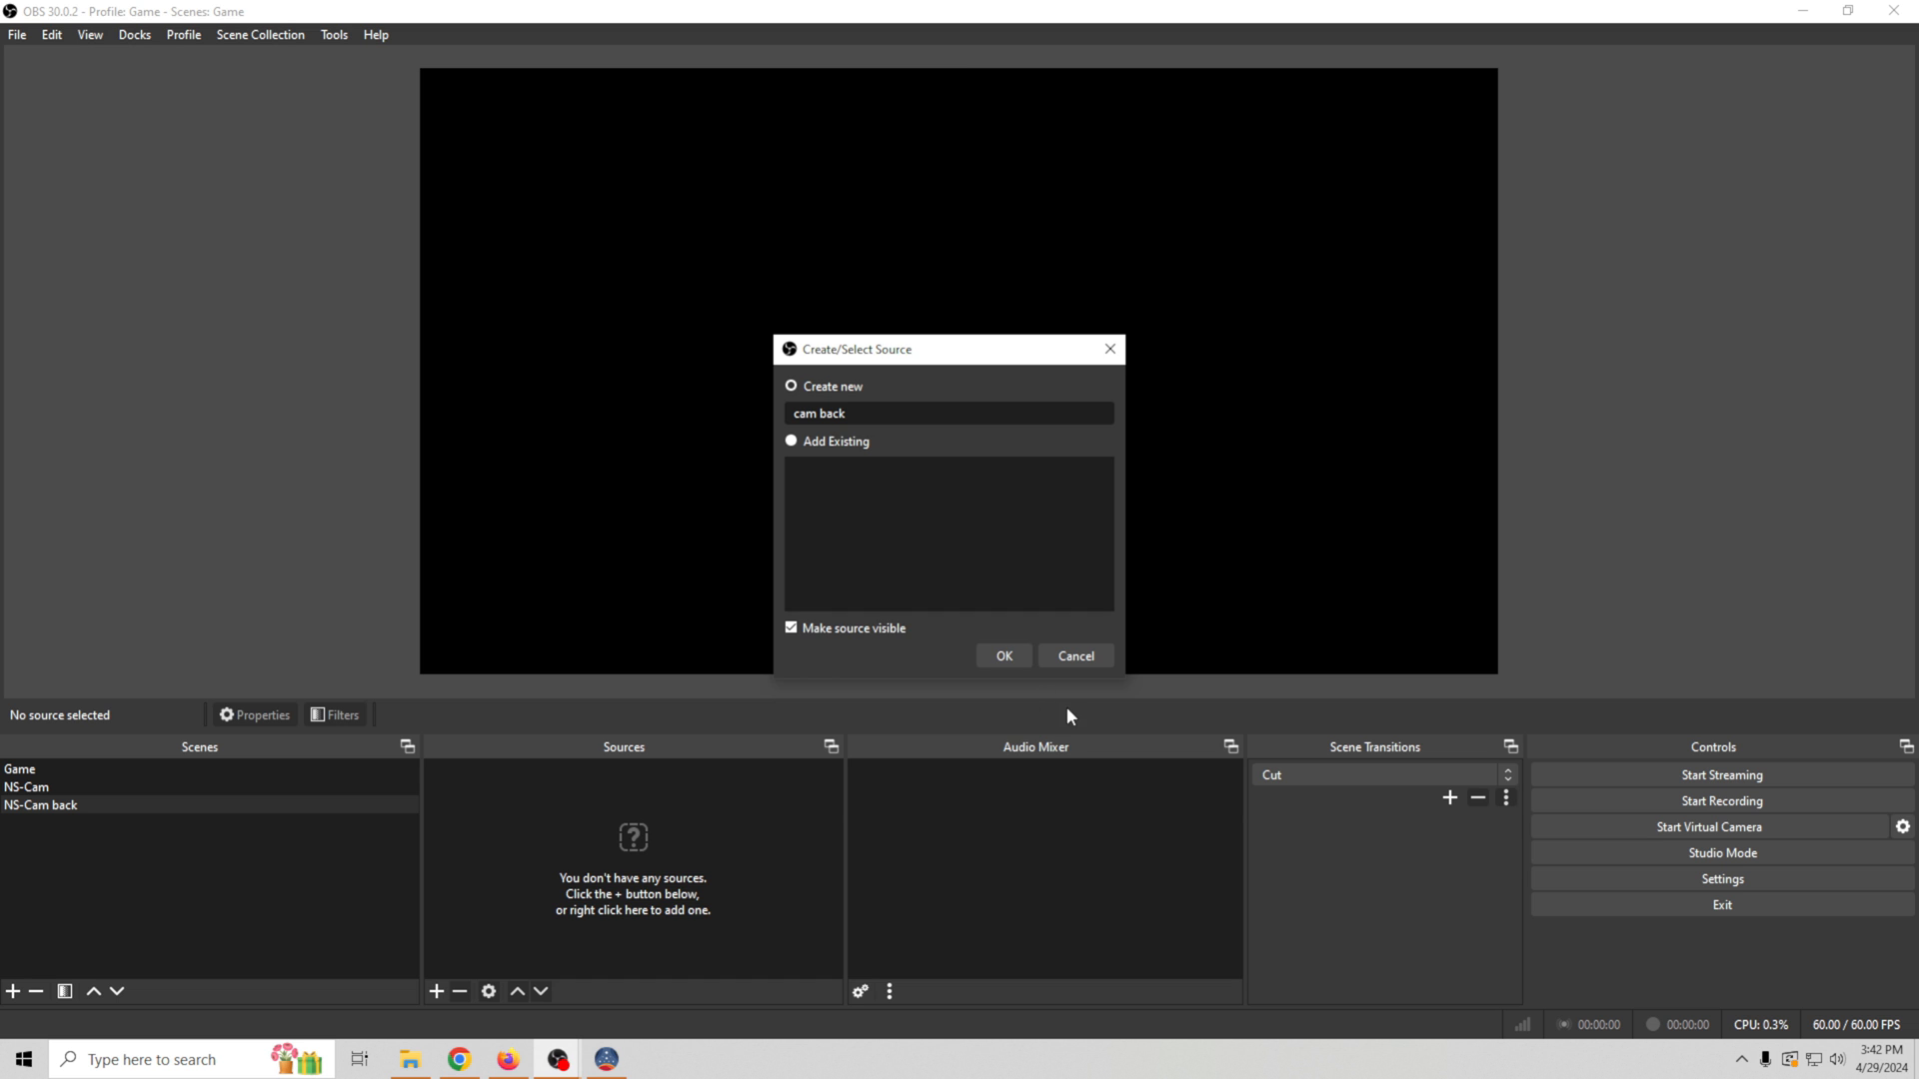
{"action": "left_click", "coordinate": [1002, 655]}
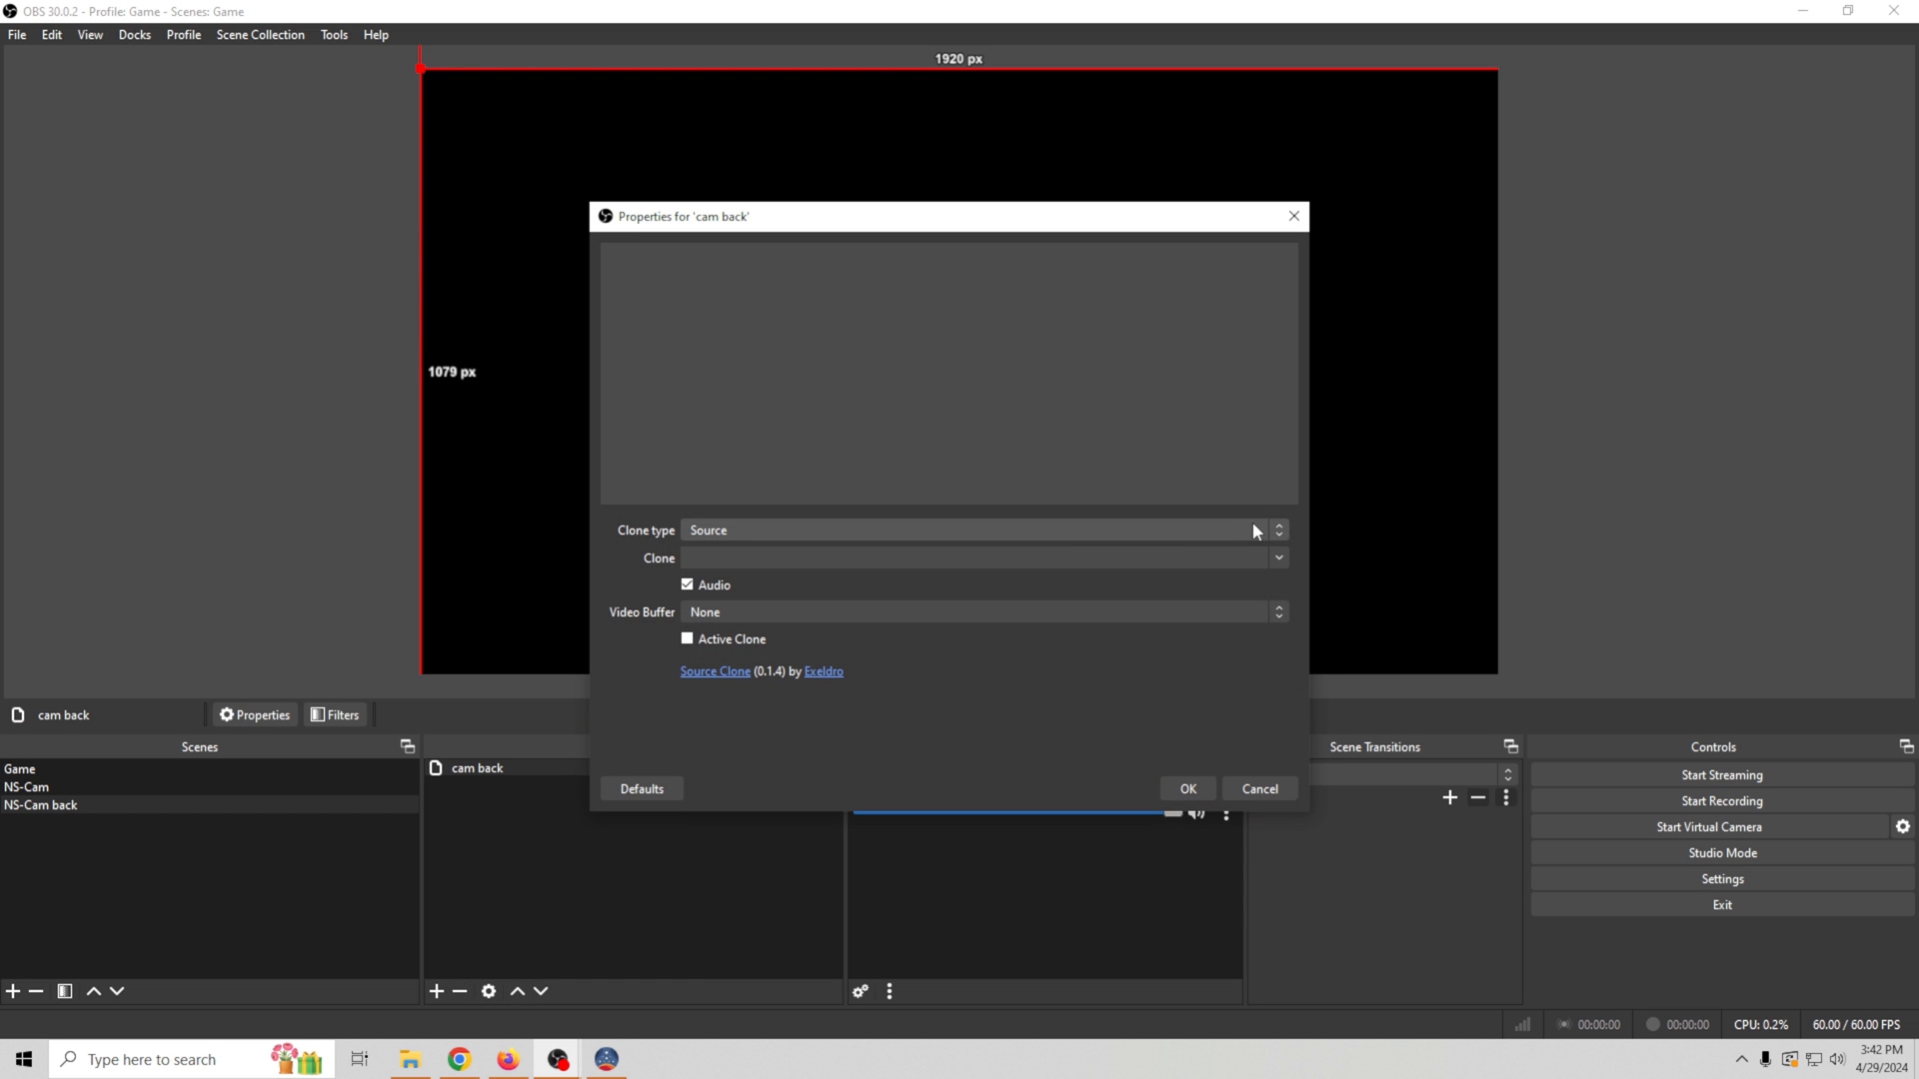
{"action": "left_click", "coordinate": [1279, 530]}
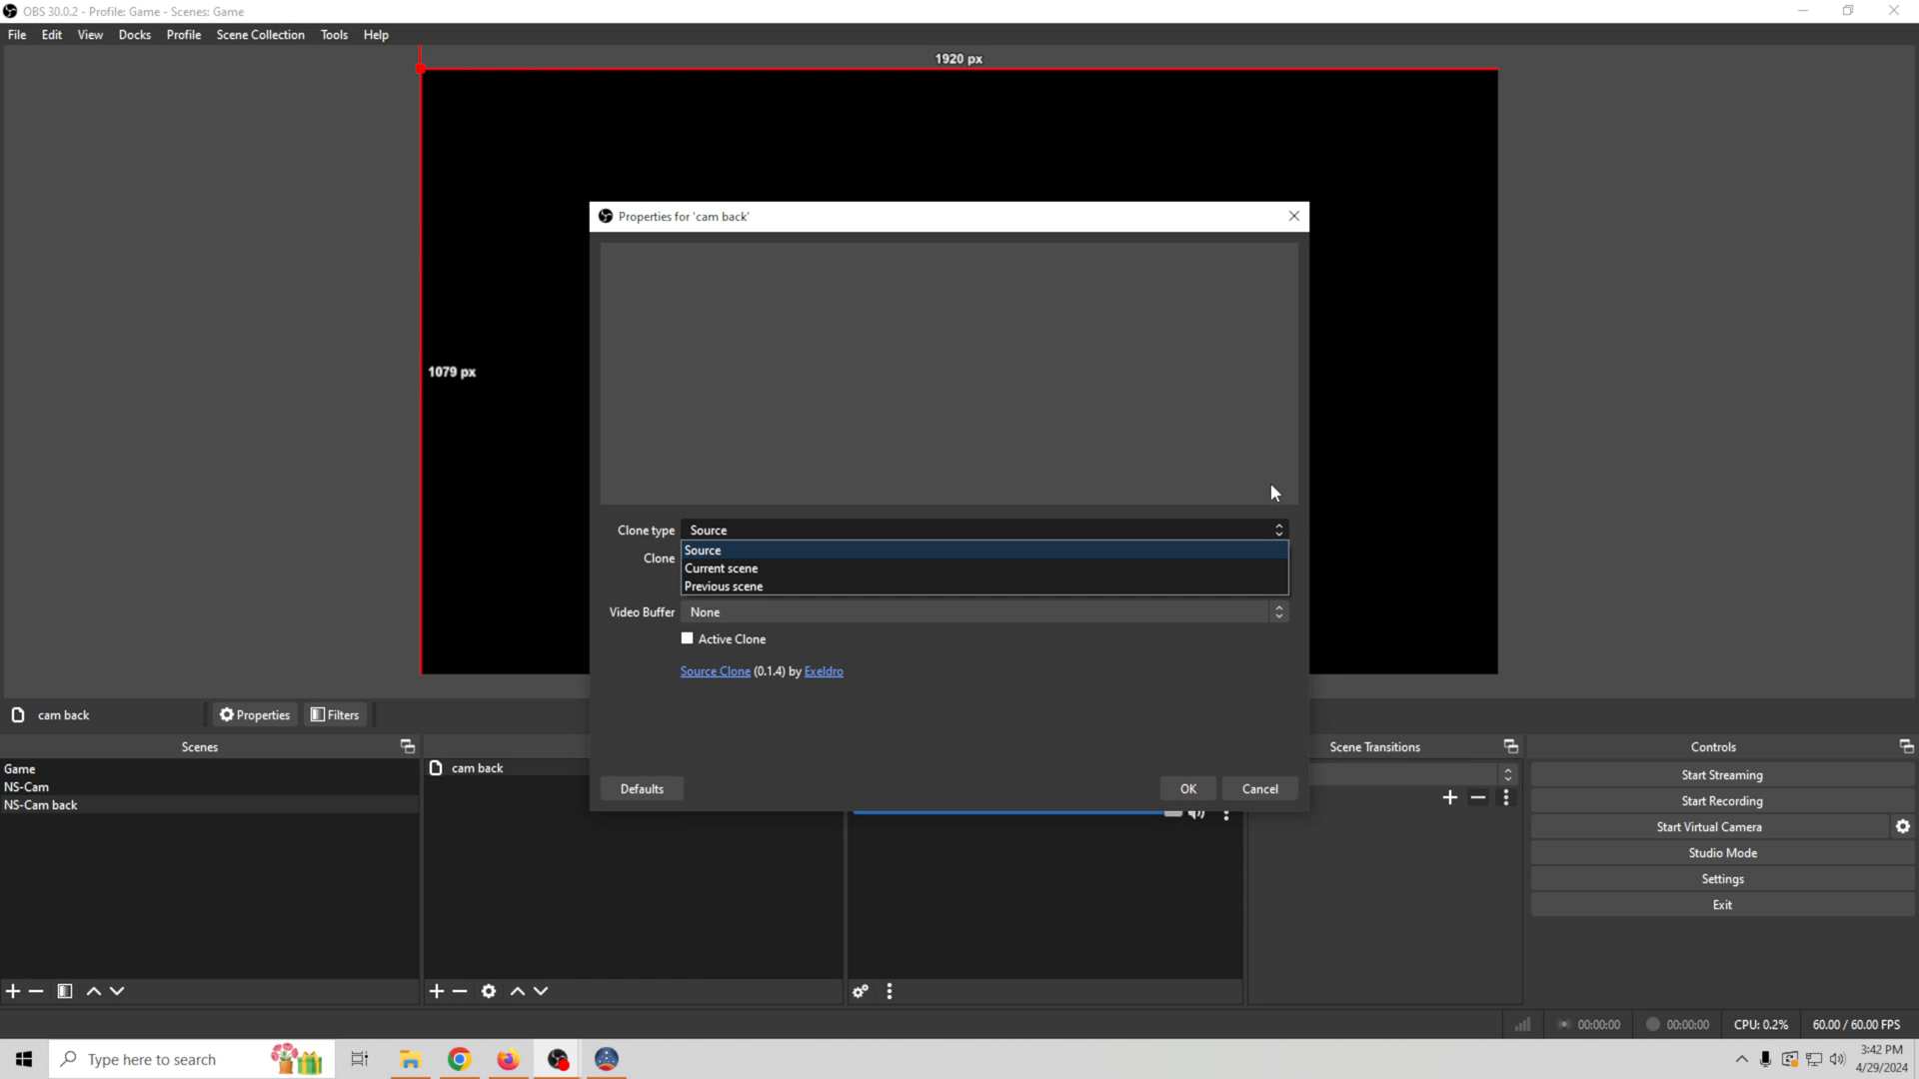
{"action": "left_click", "coordinate": [706, 549]}
{"action": "left_click", "coordinate": [1271, 559]}
{"action": "left_click", "coordinate": [1035, 599]}
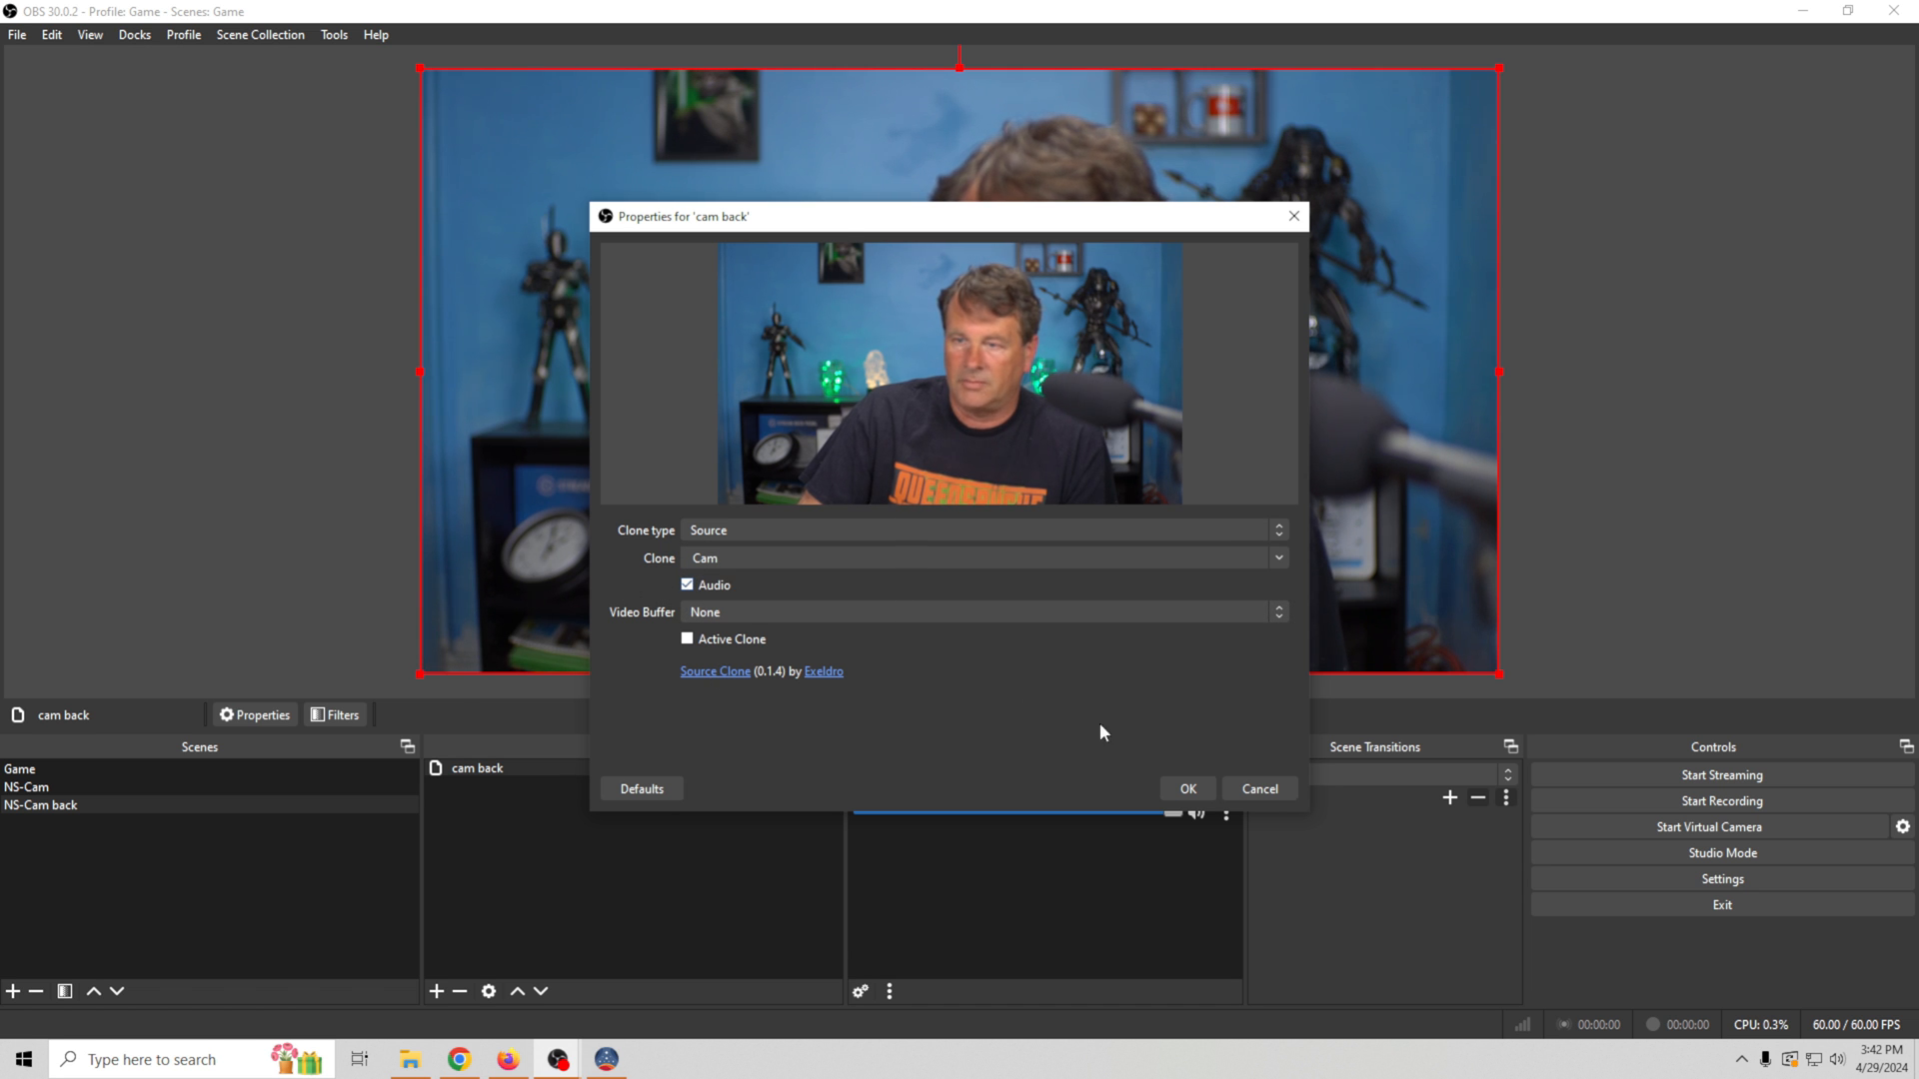
{"action": "left_click", "coordinate": [1192, 789]}
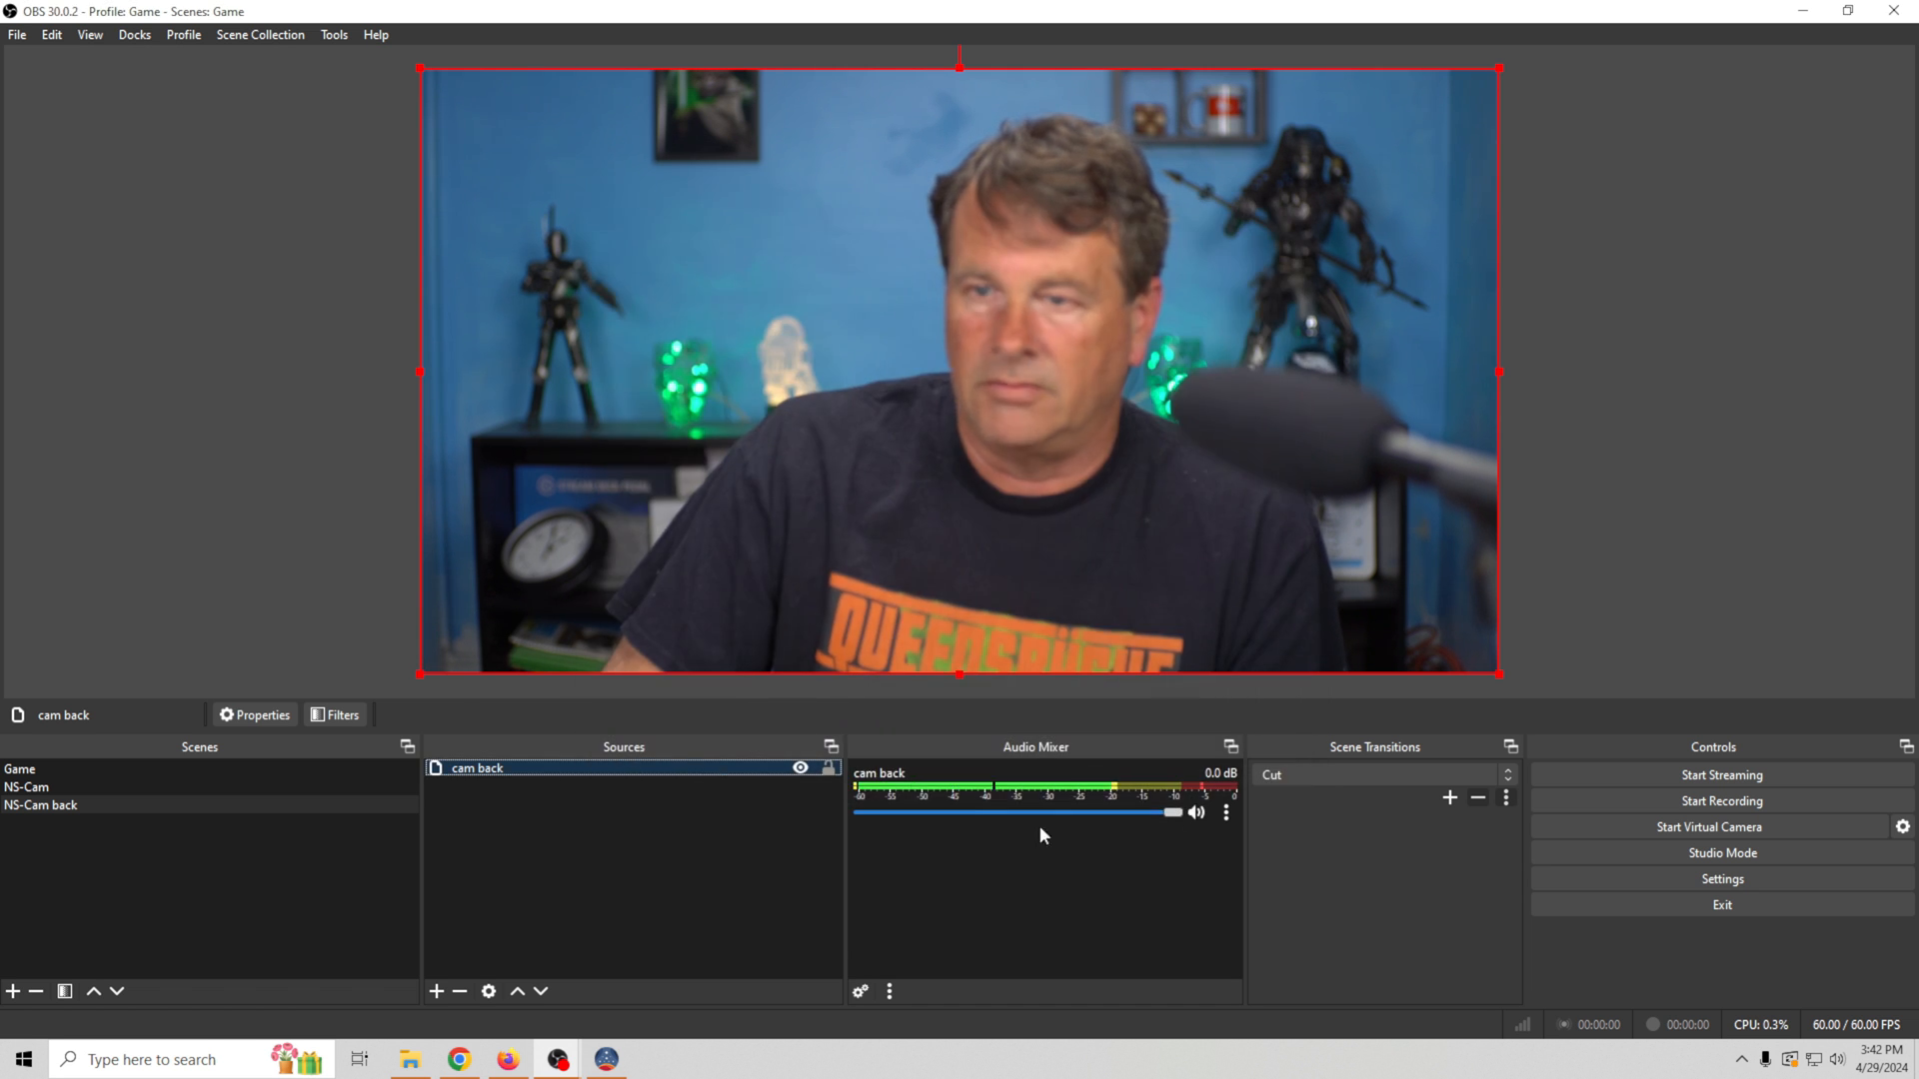
- Add the NVIDIA Background Removal filter to cam back, then select the Game scene
{"action": "right_click", "coordinate": [623, 770]}
{"action": "left_click", "coordinate": [668, 734]}
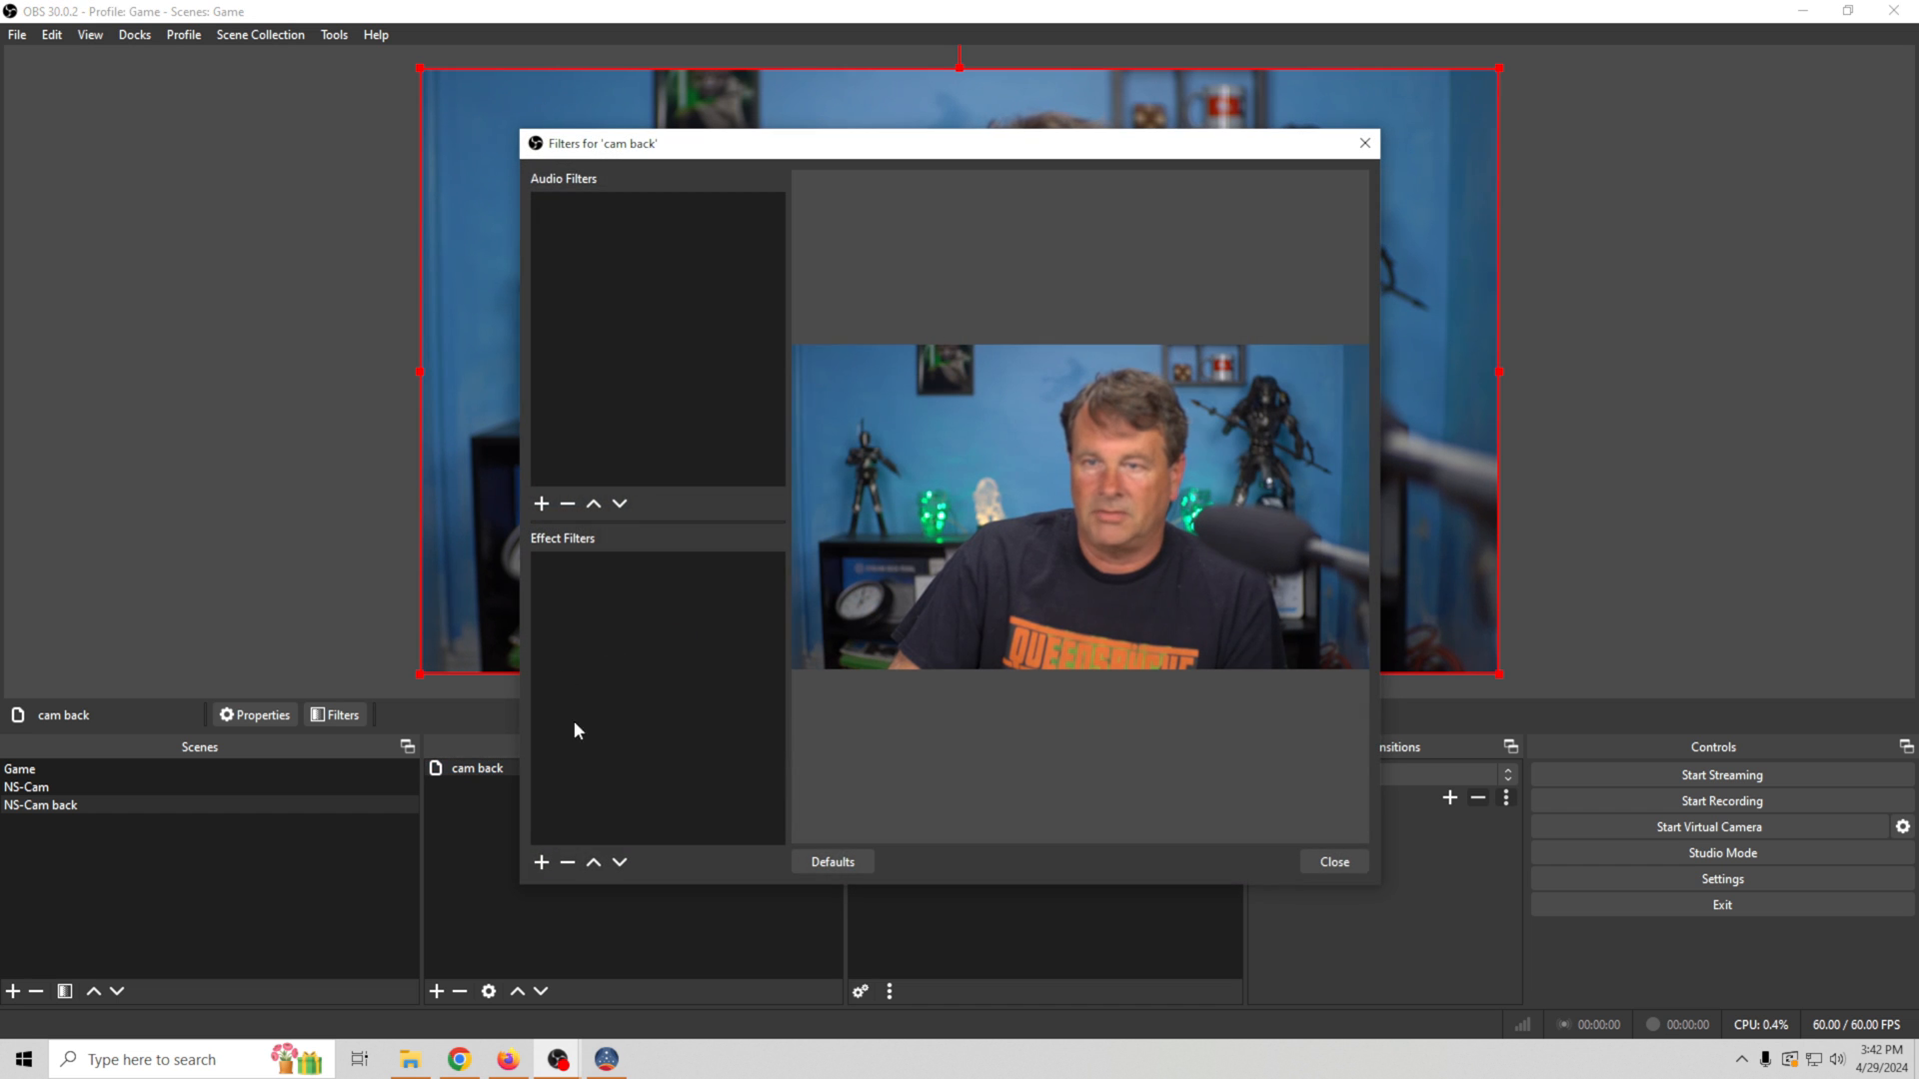
{"action": "left_click", "coordinate": [541, 863]}
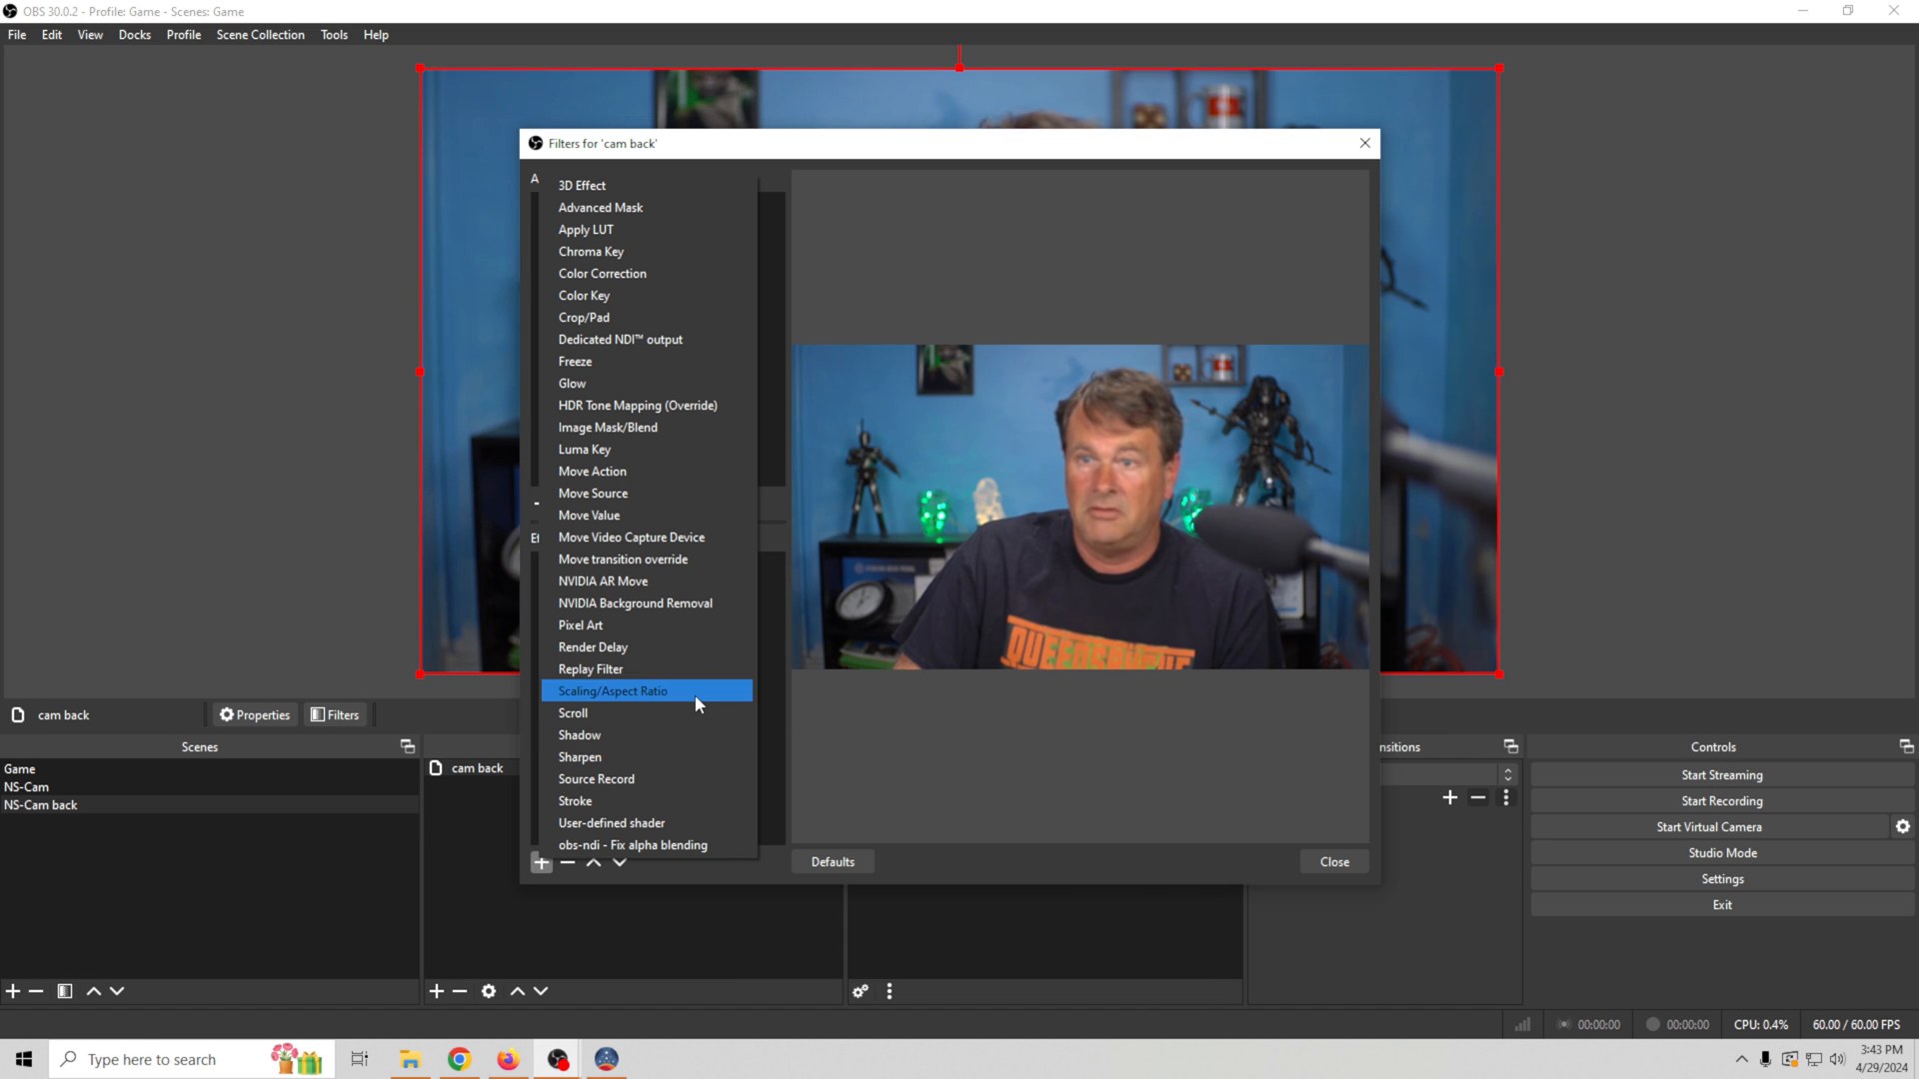
{"action": "left_click", "coordinate": [680, 604]}
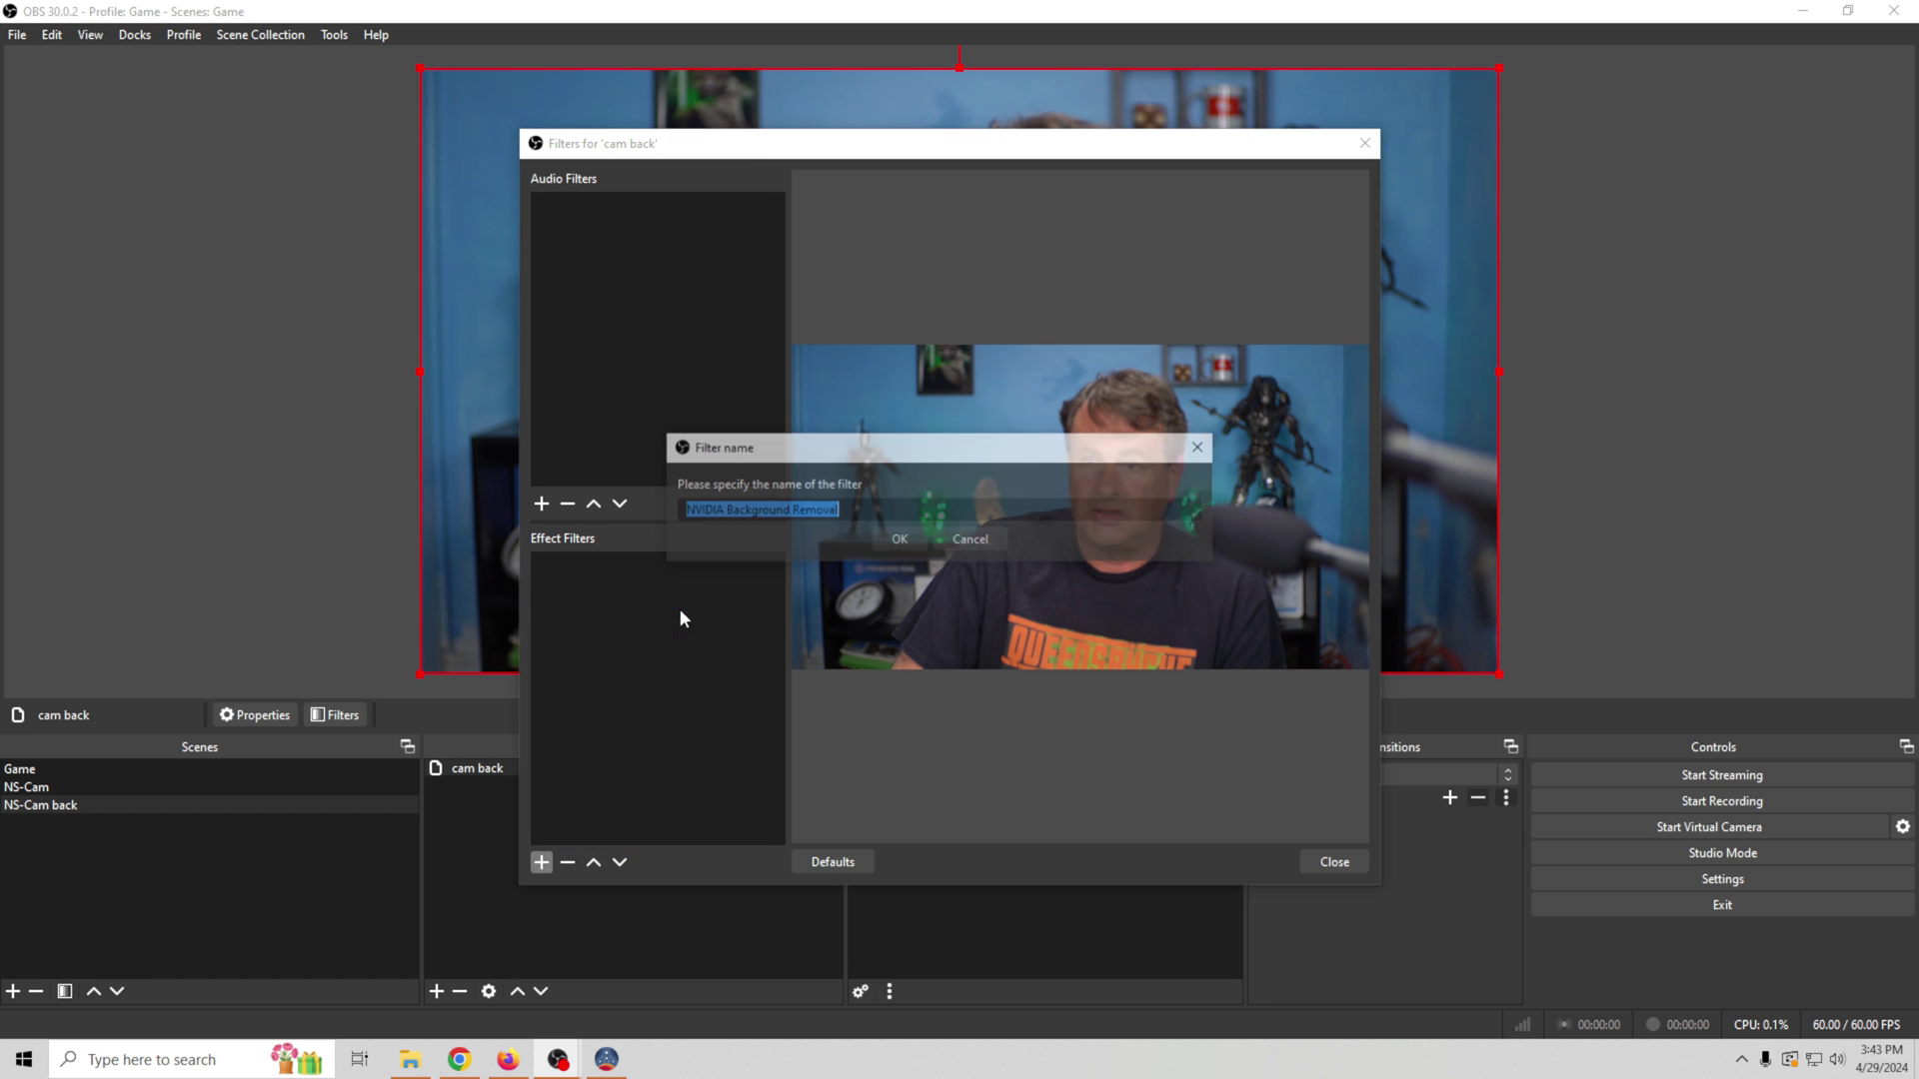
{"action": "left_click", "coordinate": [894, 540]}
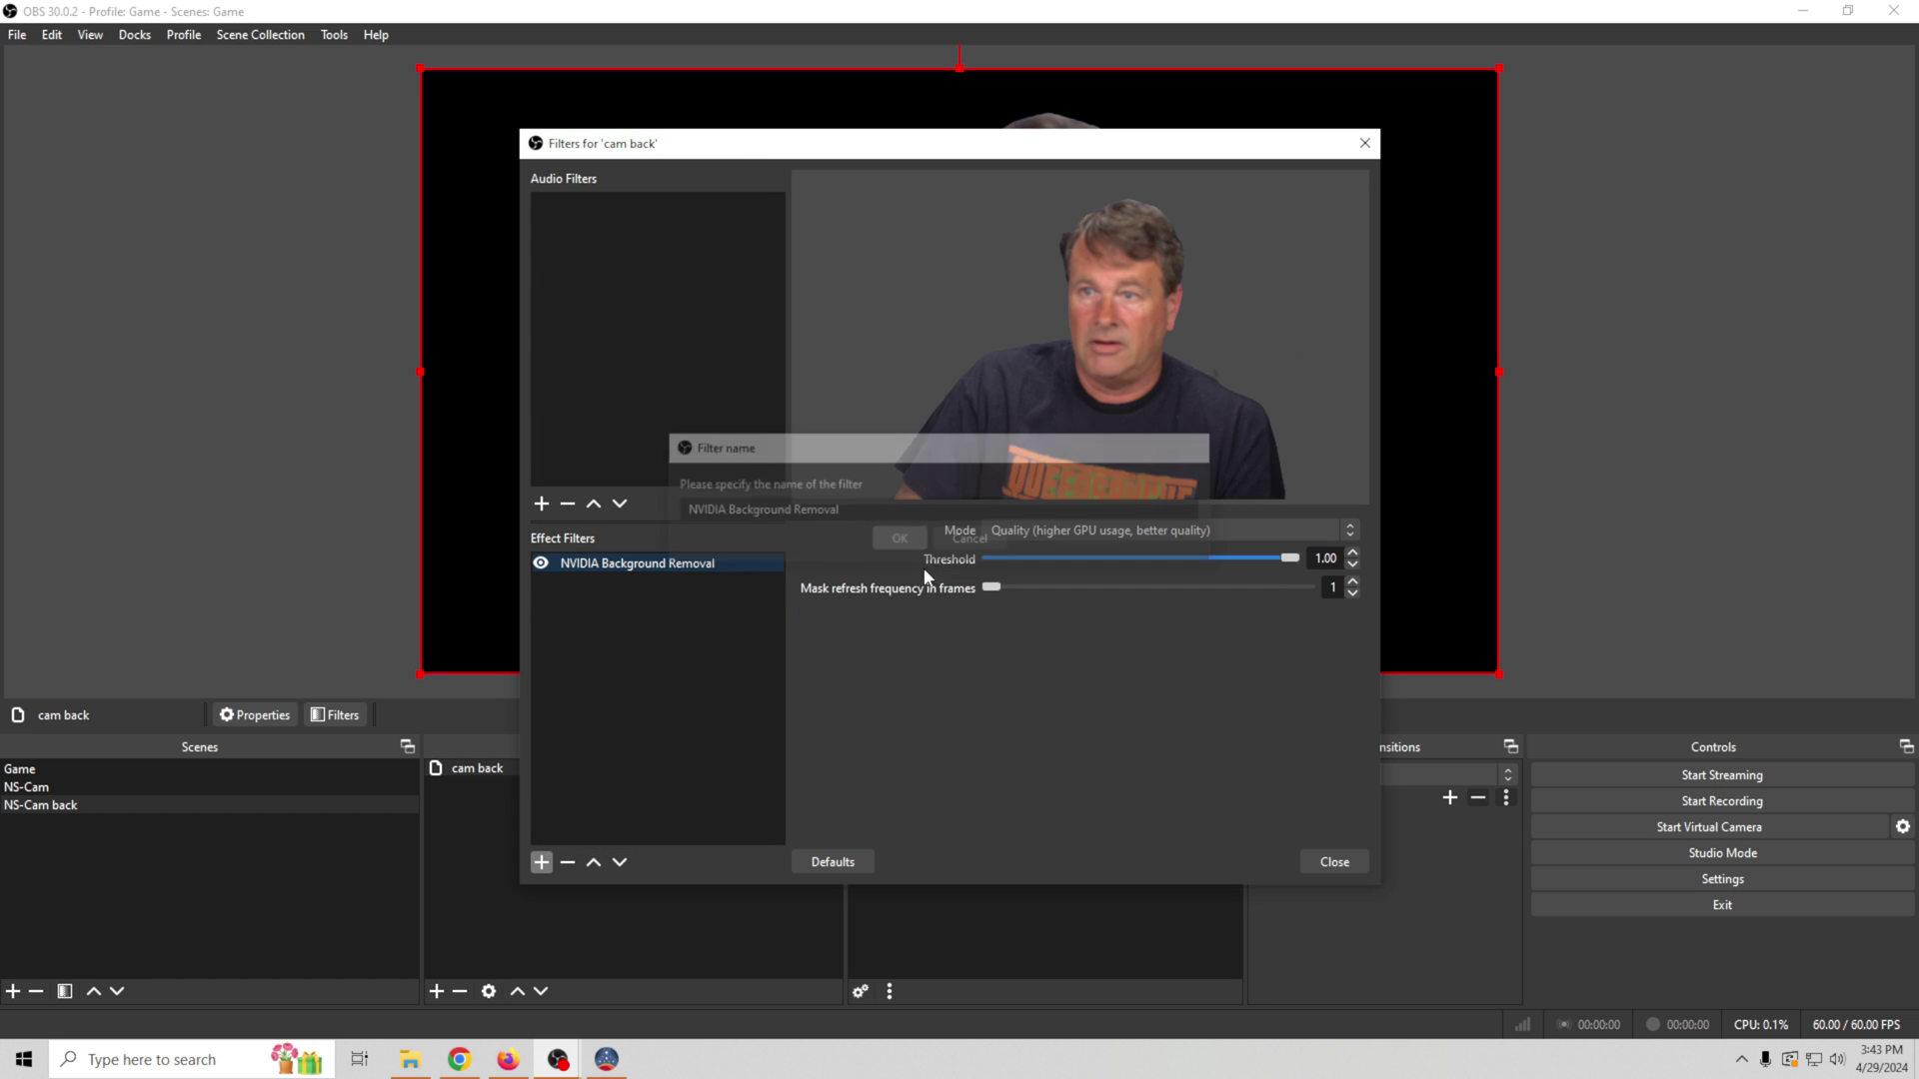
{"action": "left_click", "coordinate": [1333, 861]}
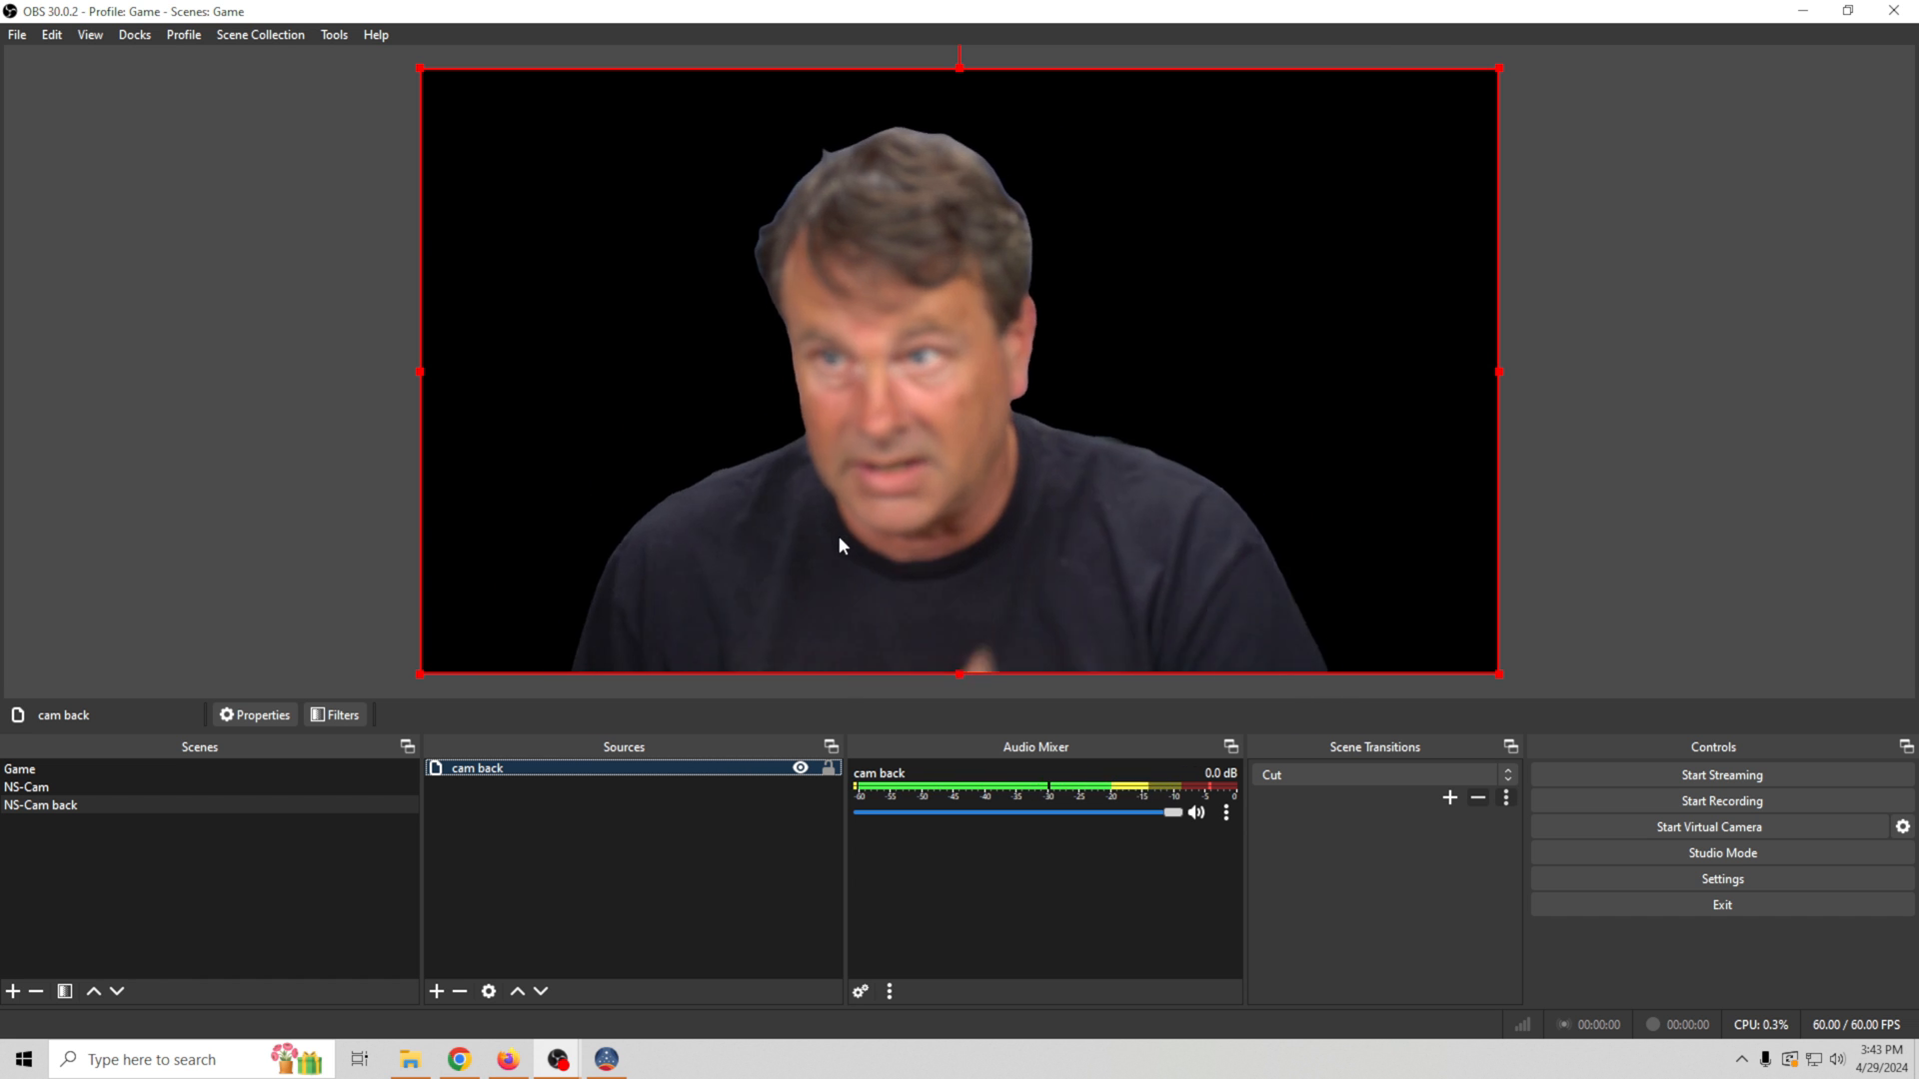
{"action": "left_click", "coordinate": [183, 767]}
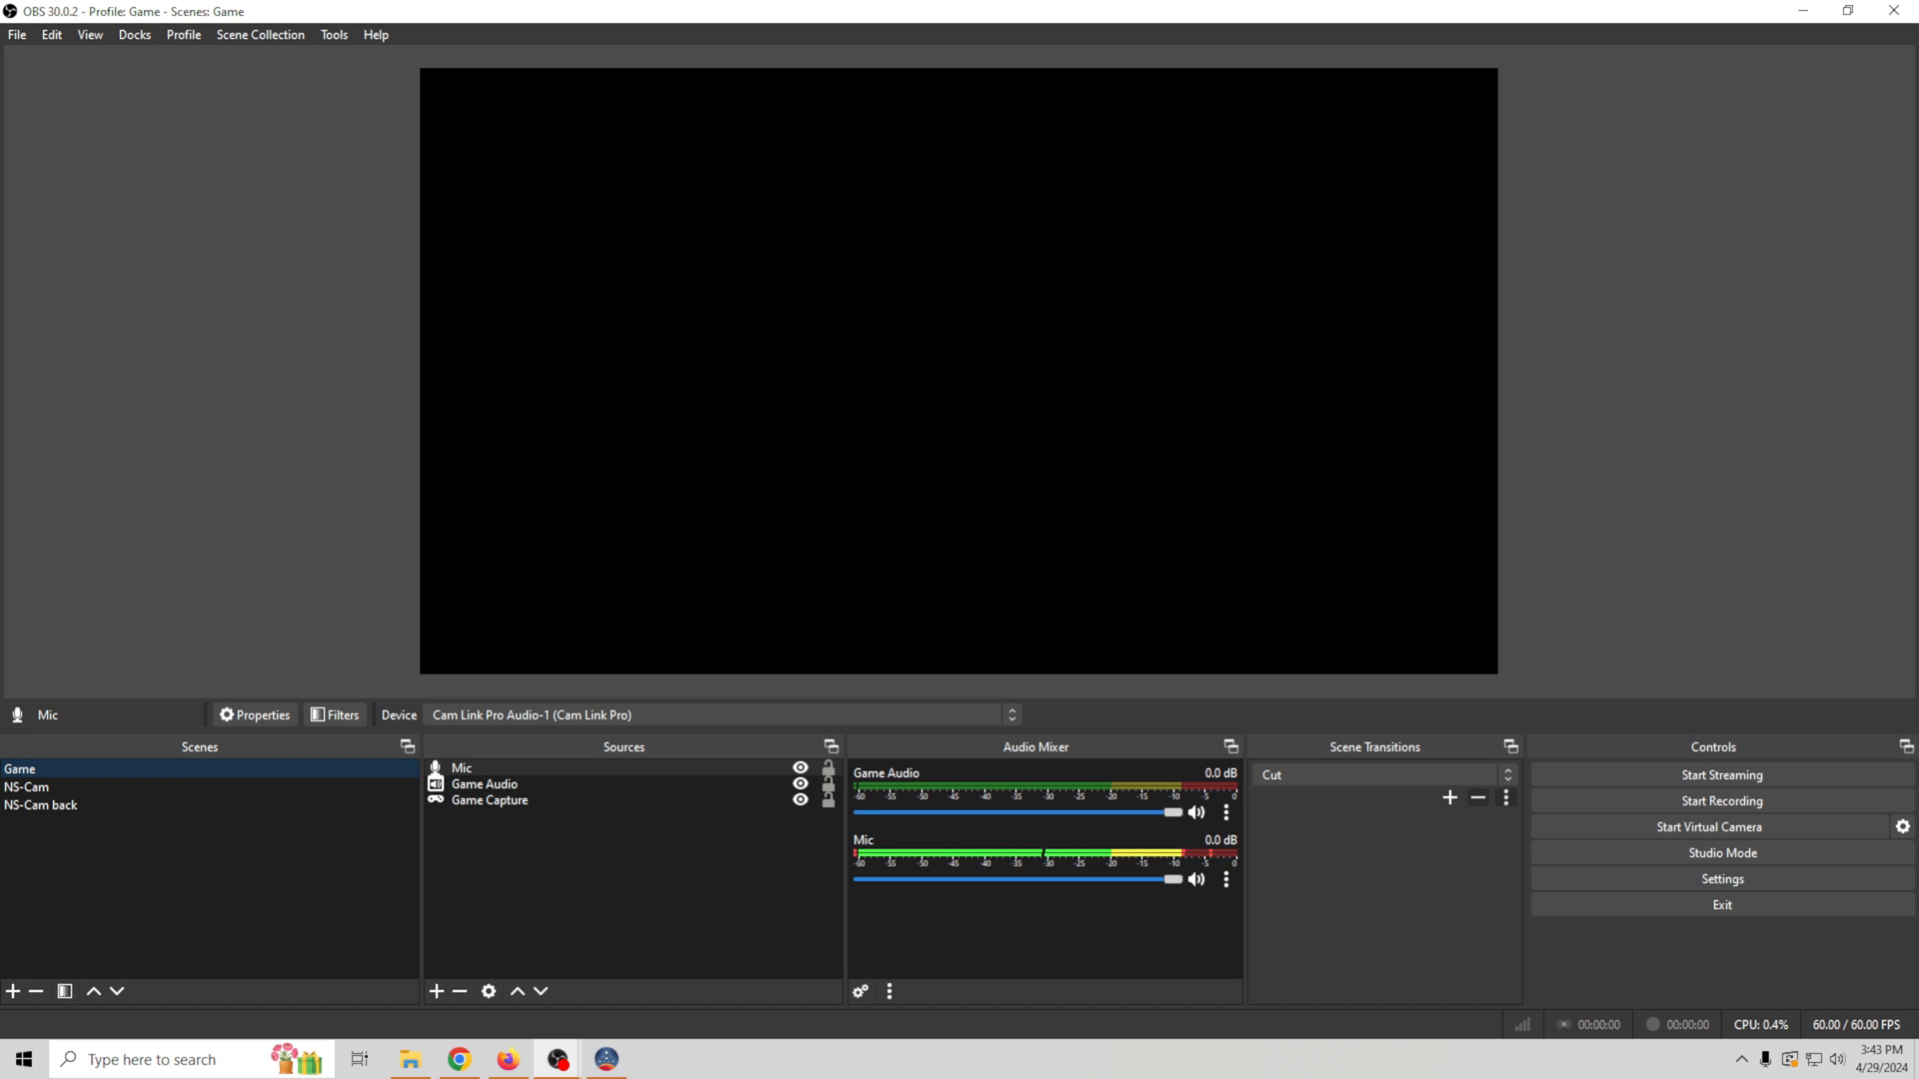
- Remove the Mic source from the Game scene
{"action": "key", "text": "alt+Tab"}
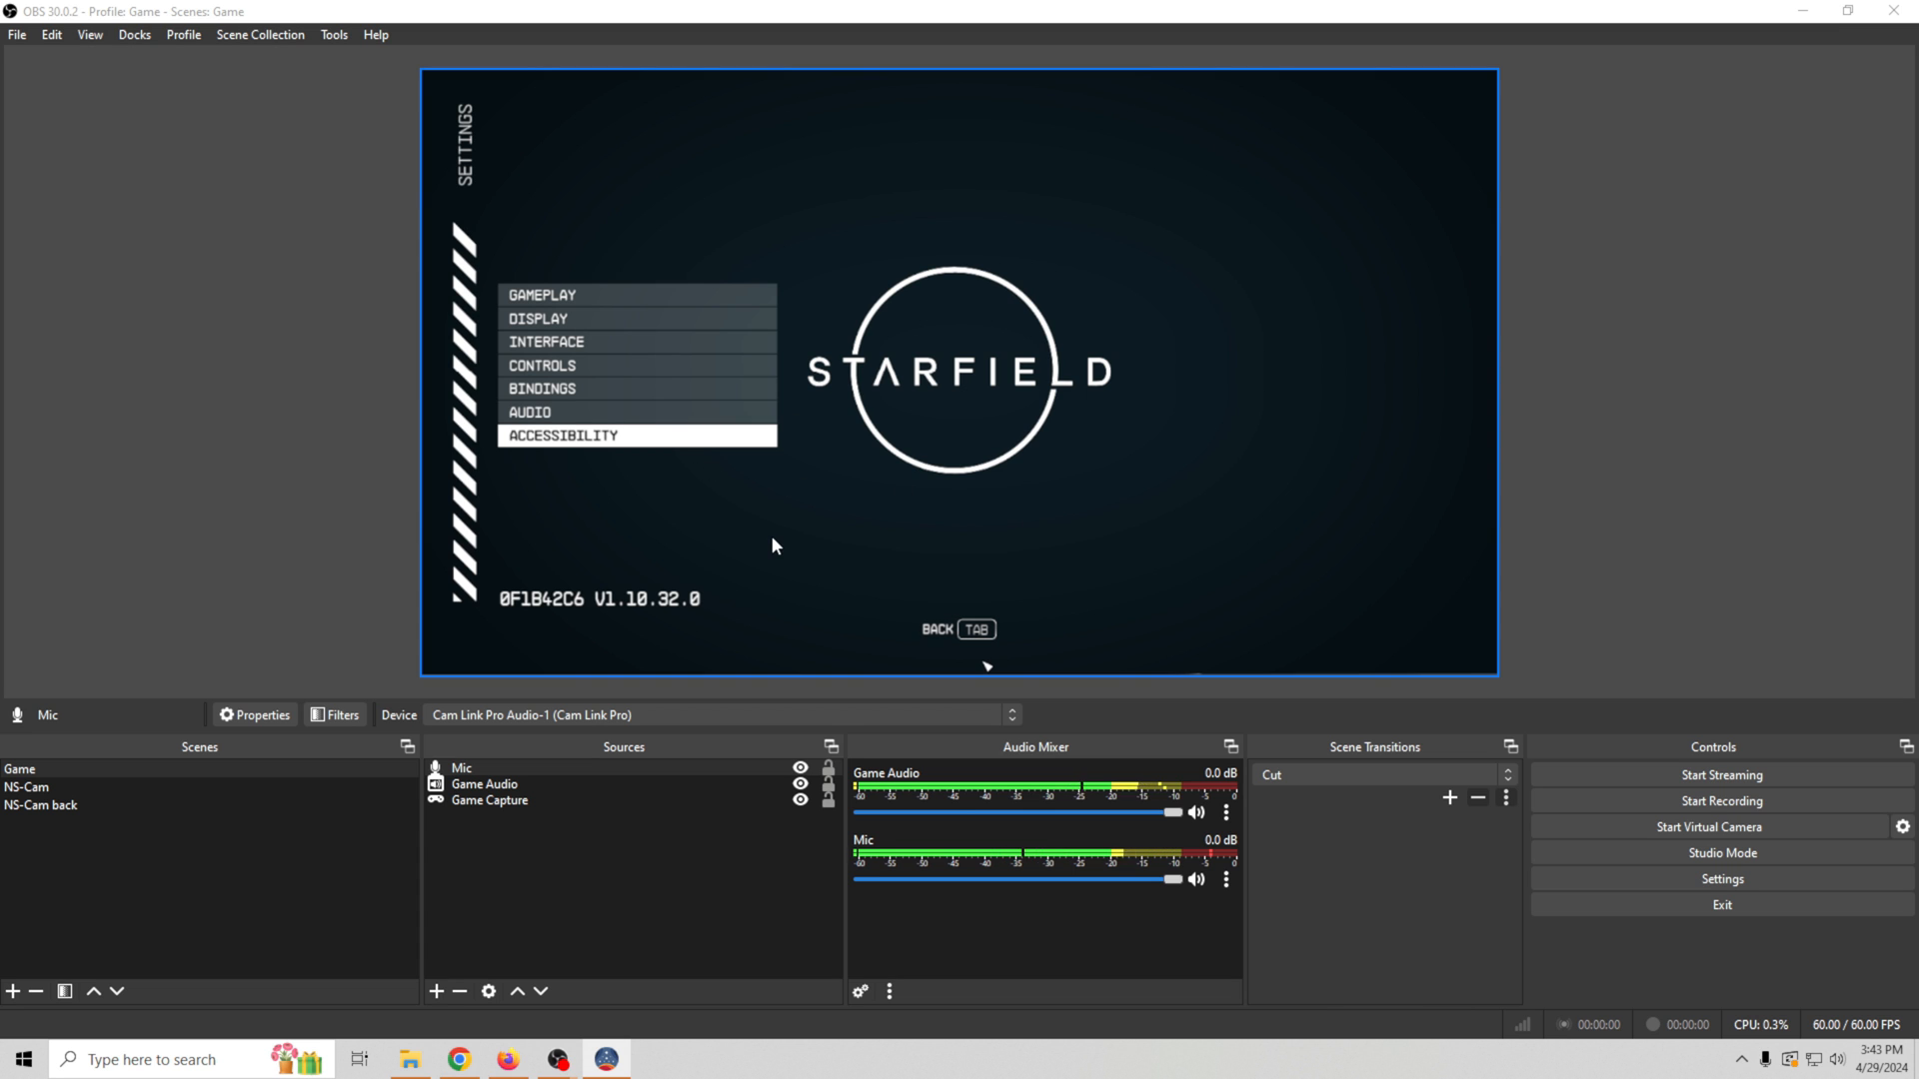
{"action": "left_click", "coordinate": [461, 804]}
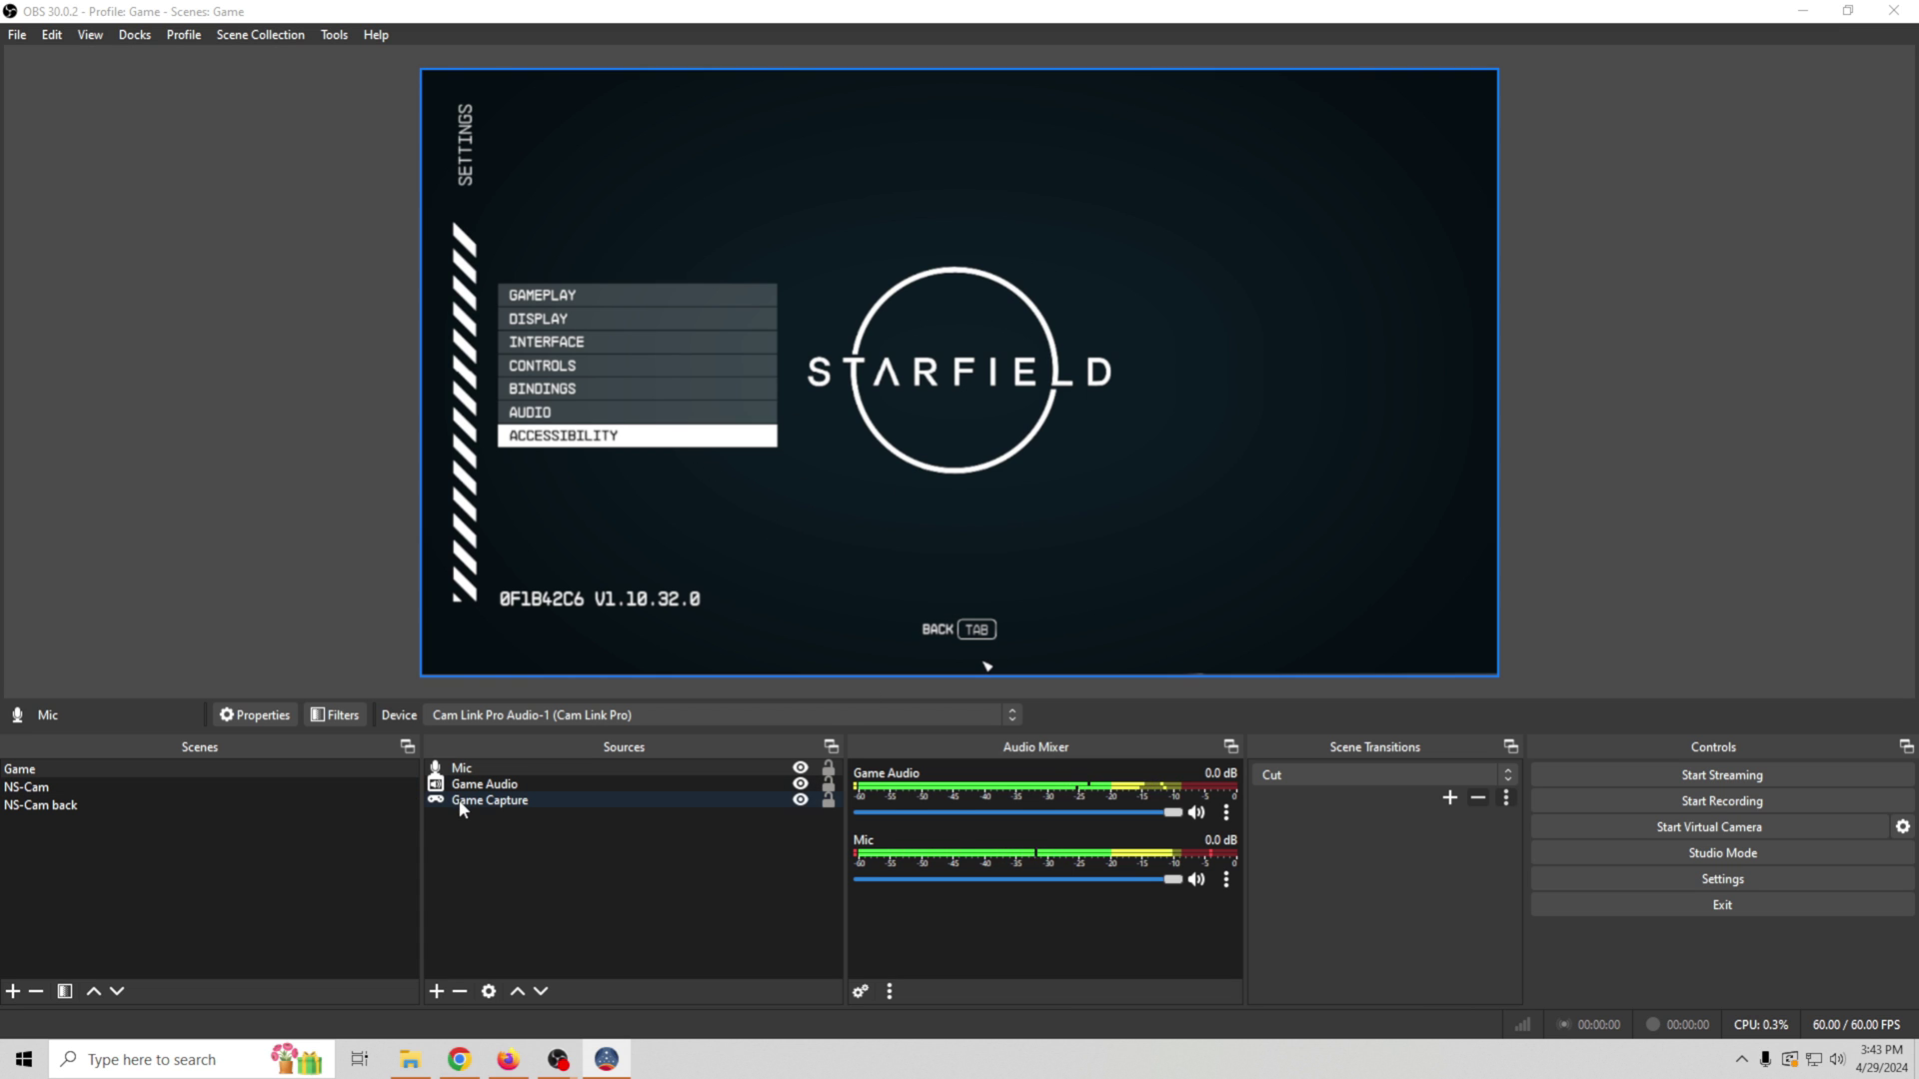
{"action": "right_click", "coordinate": [503, 769]}
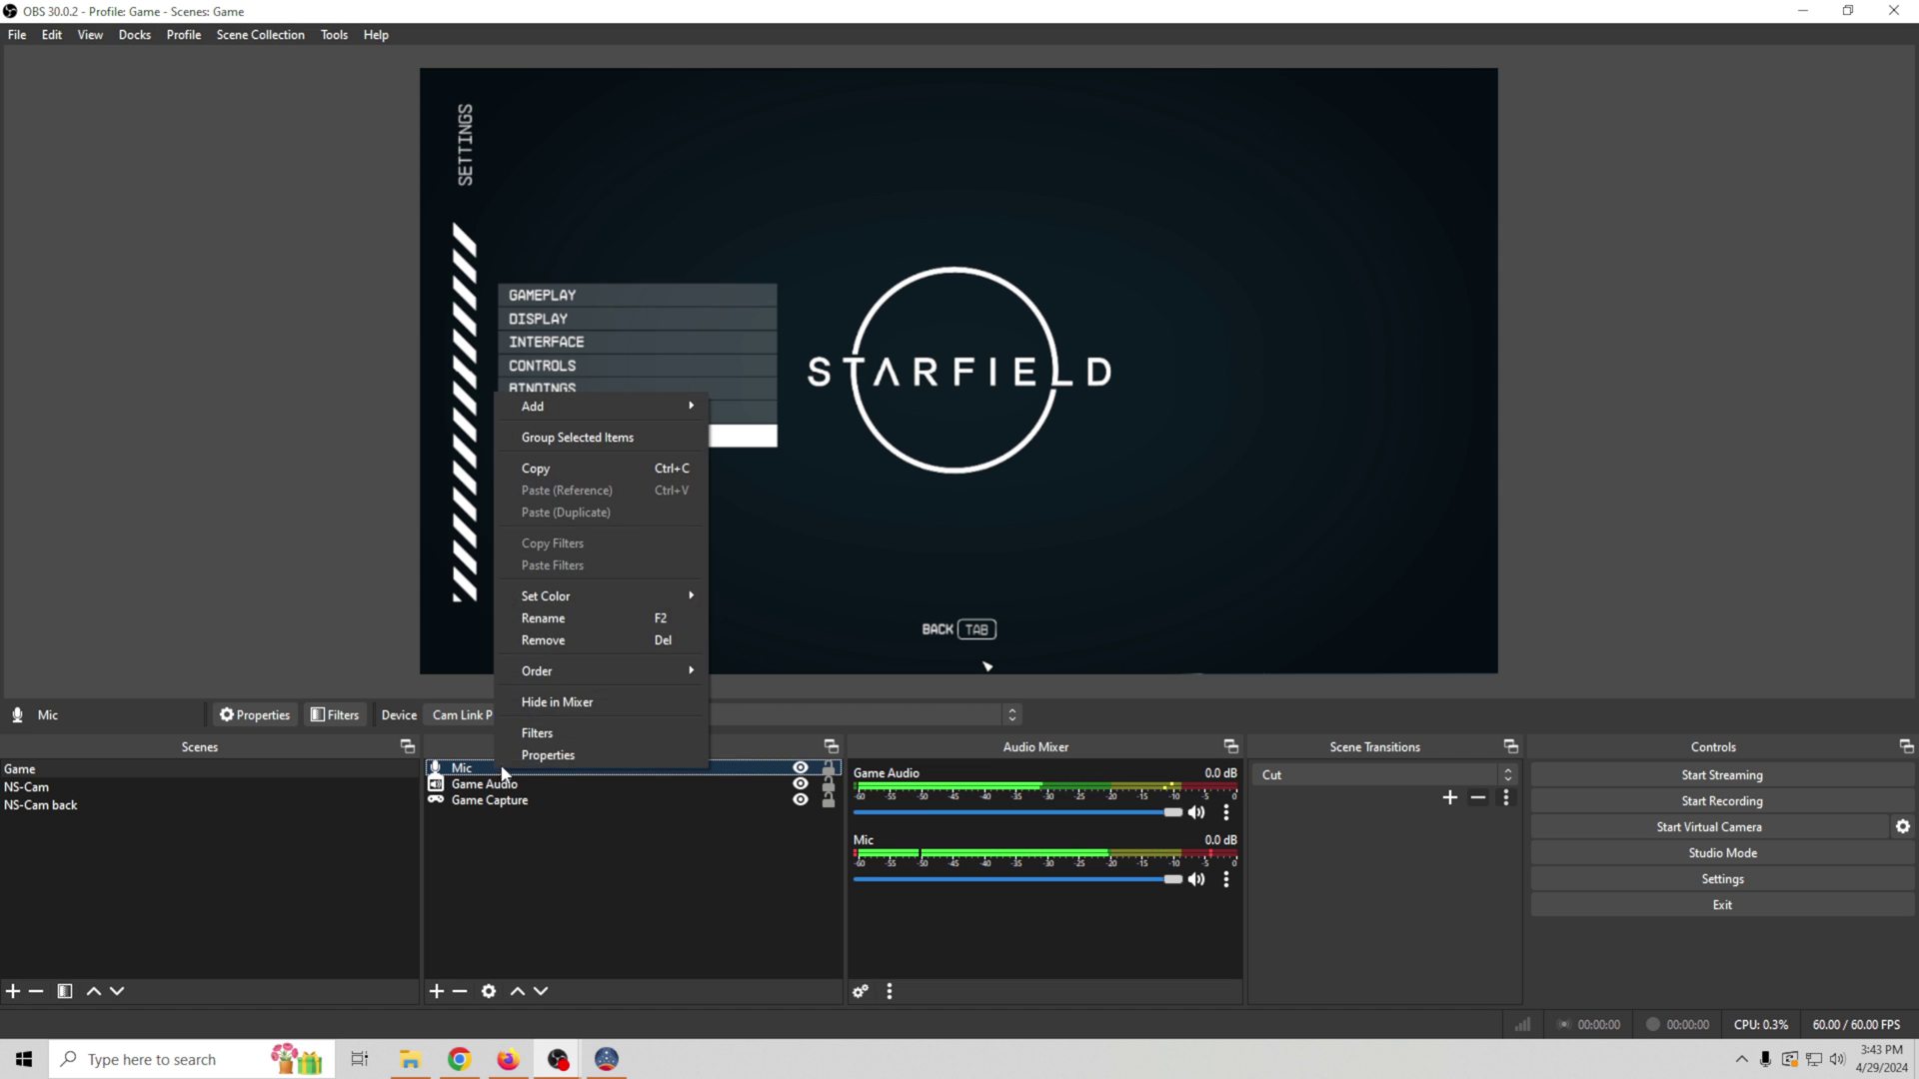
{"action": "left_click", "coordinate": [638, 639]}
{"action": "left_click", "coordinate": [985, 547]}
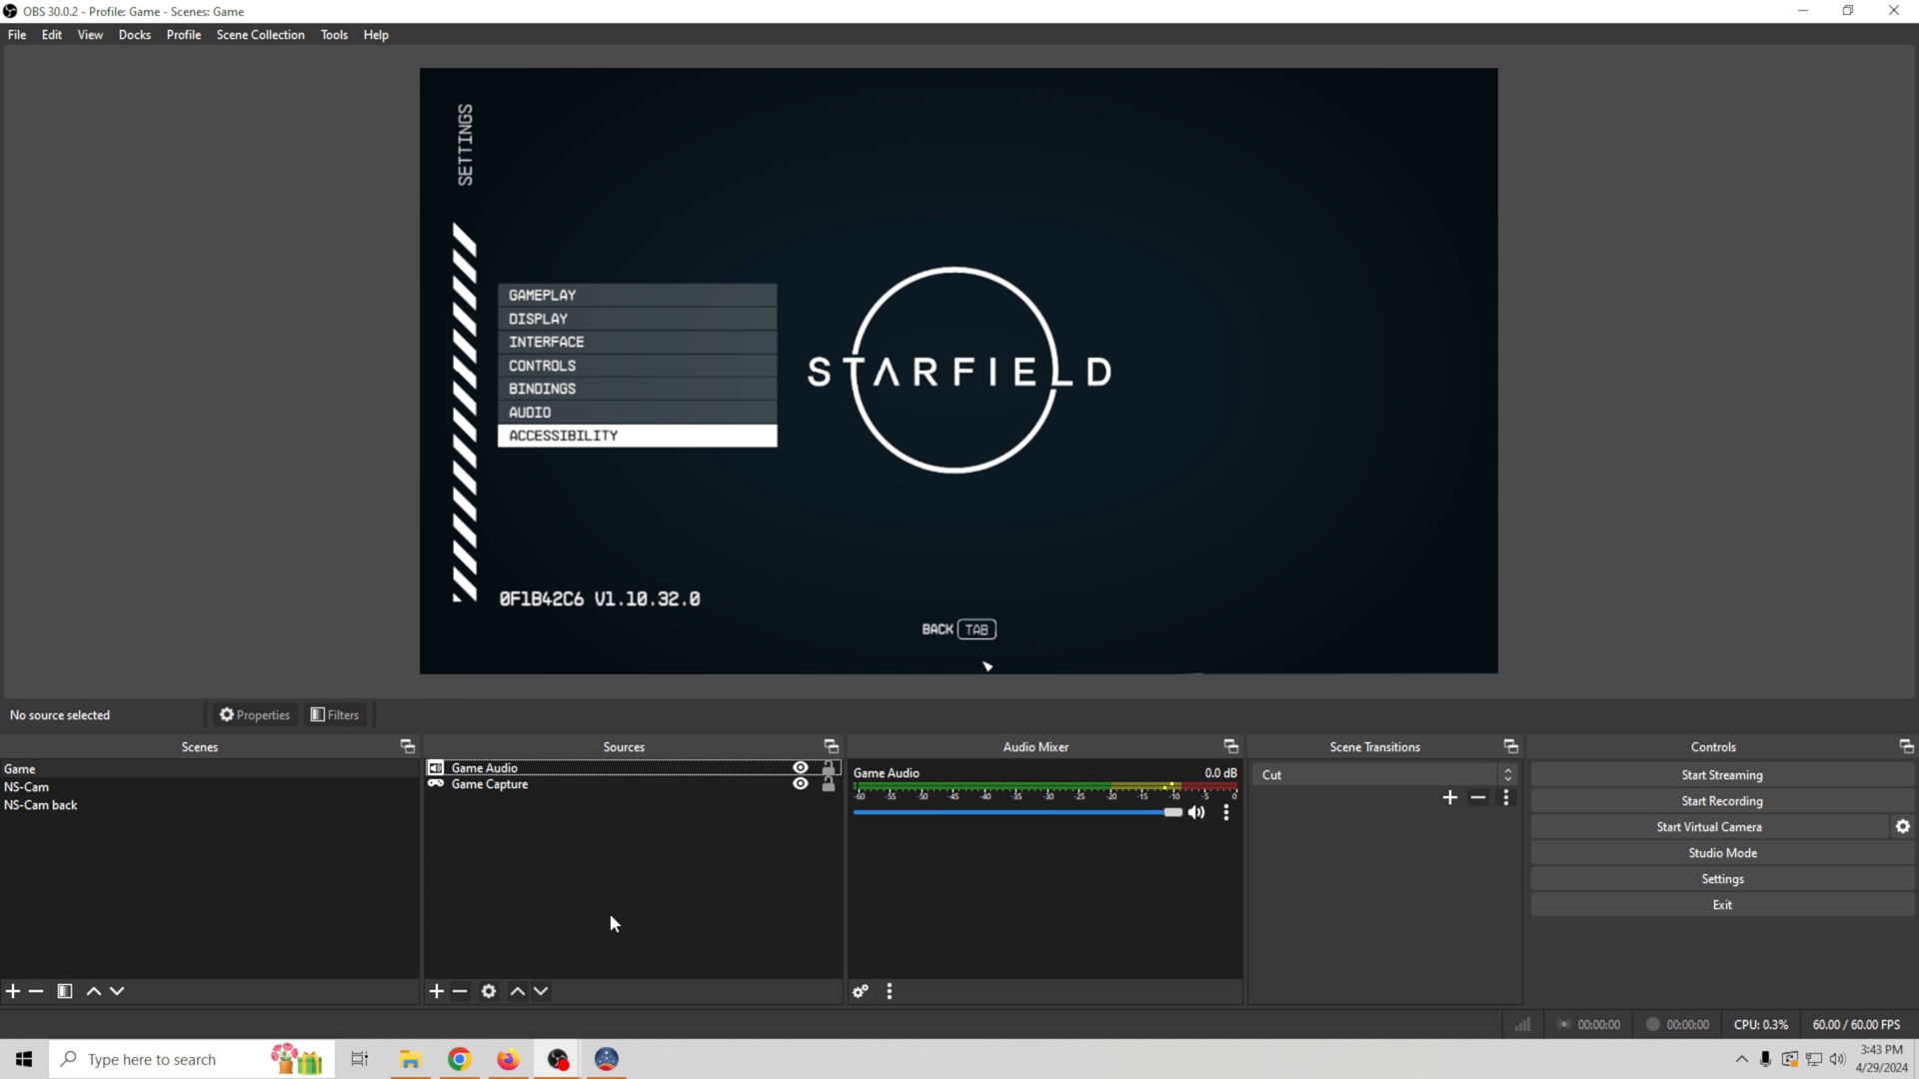
- Add the existing NS-Cam back scene as a source in the Game scene
{"action": "left_click", "coordinate": [436, 991]}
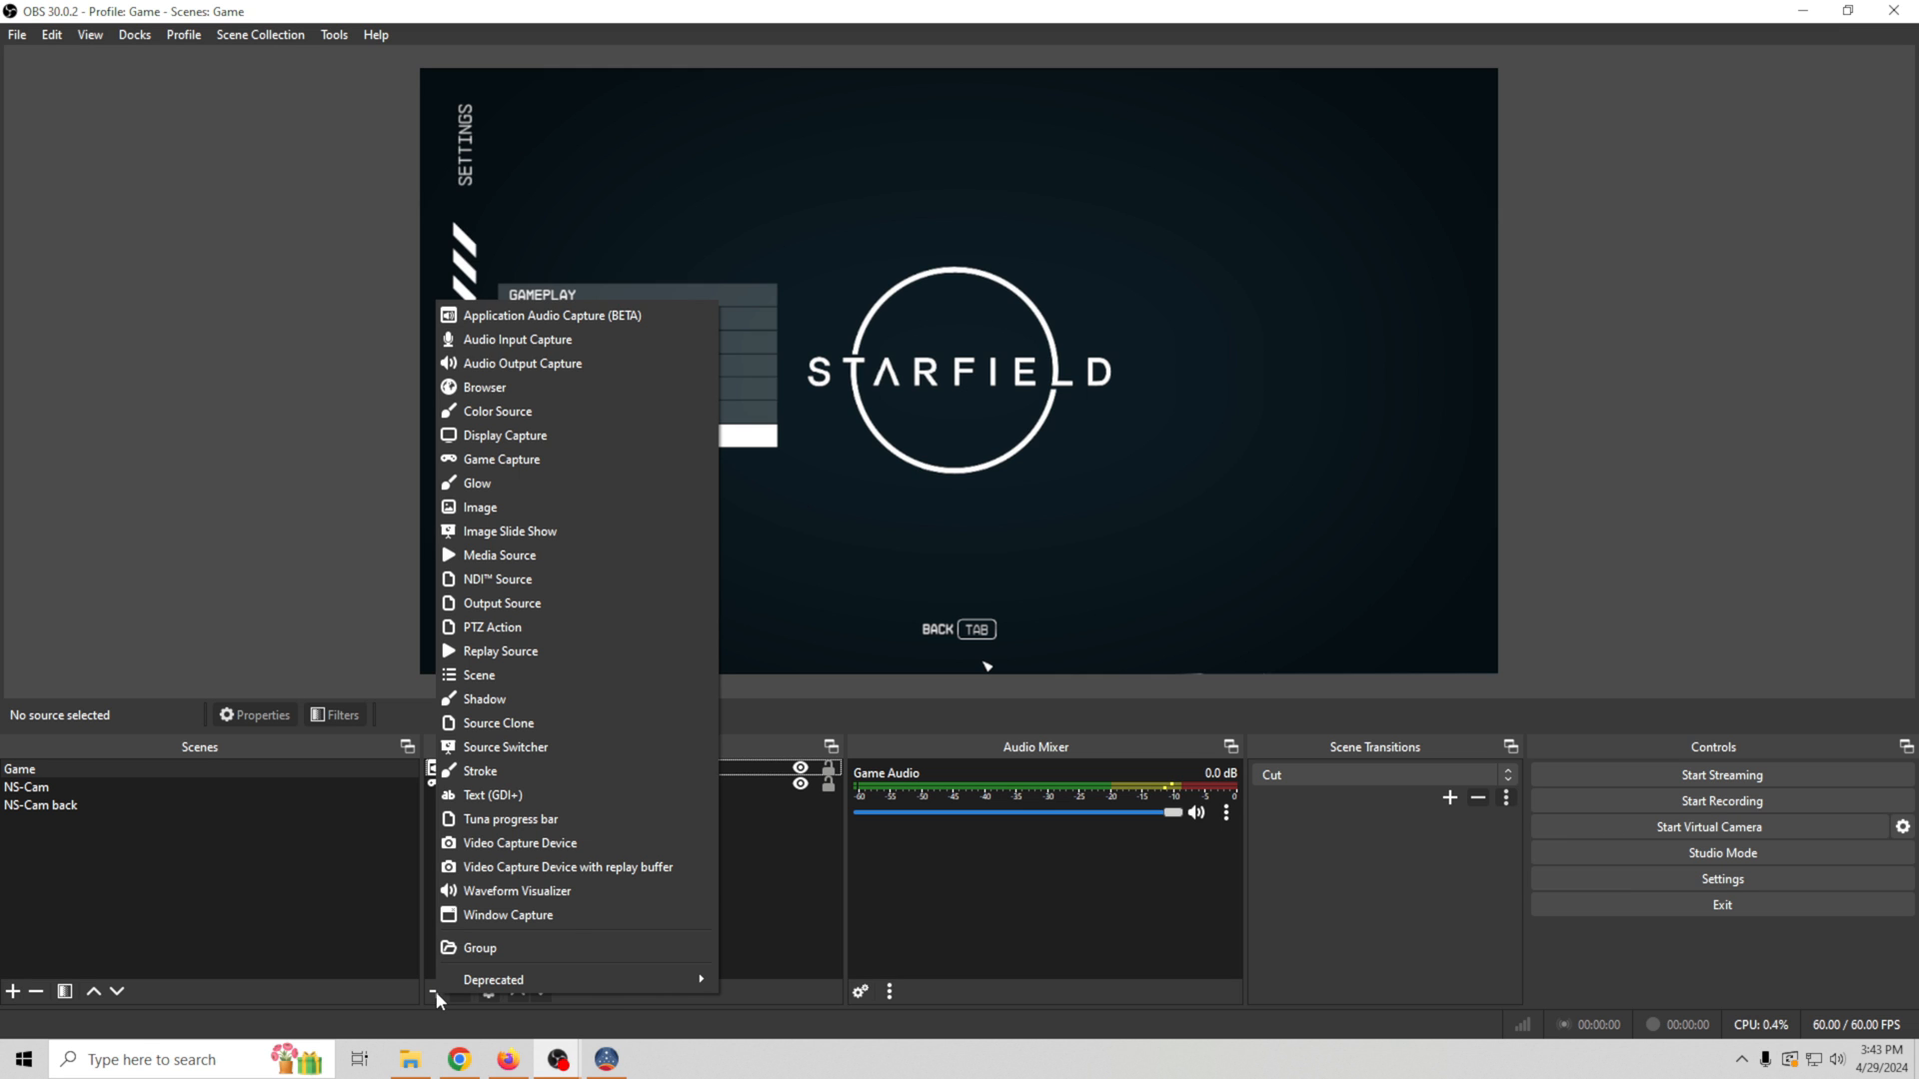
{"action": "left_click", "coordinate": [510, 674]}
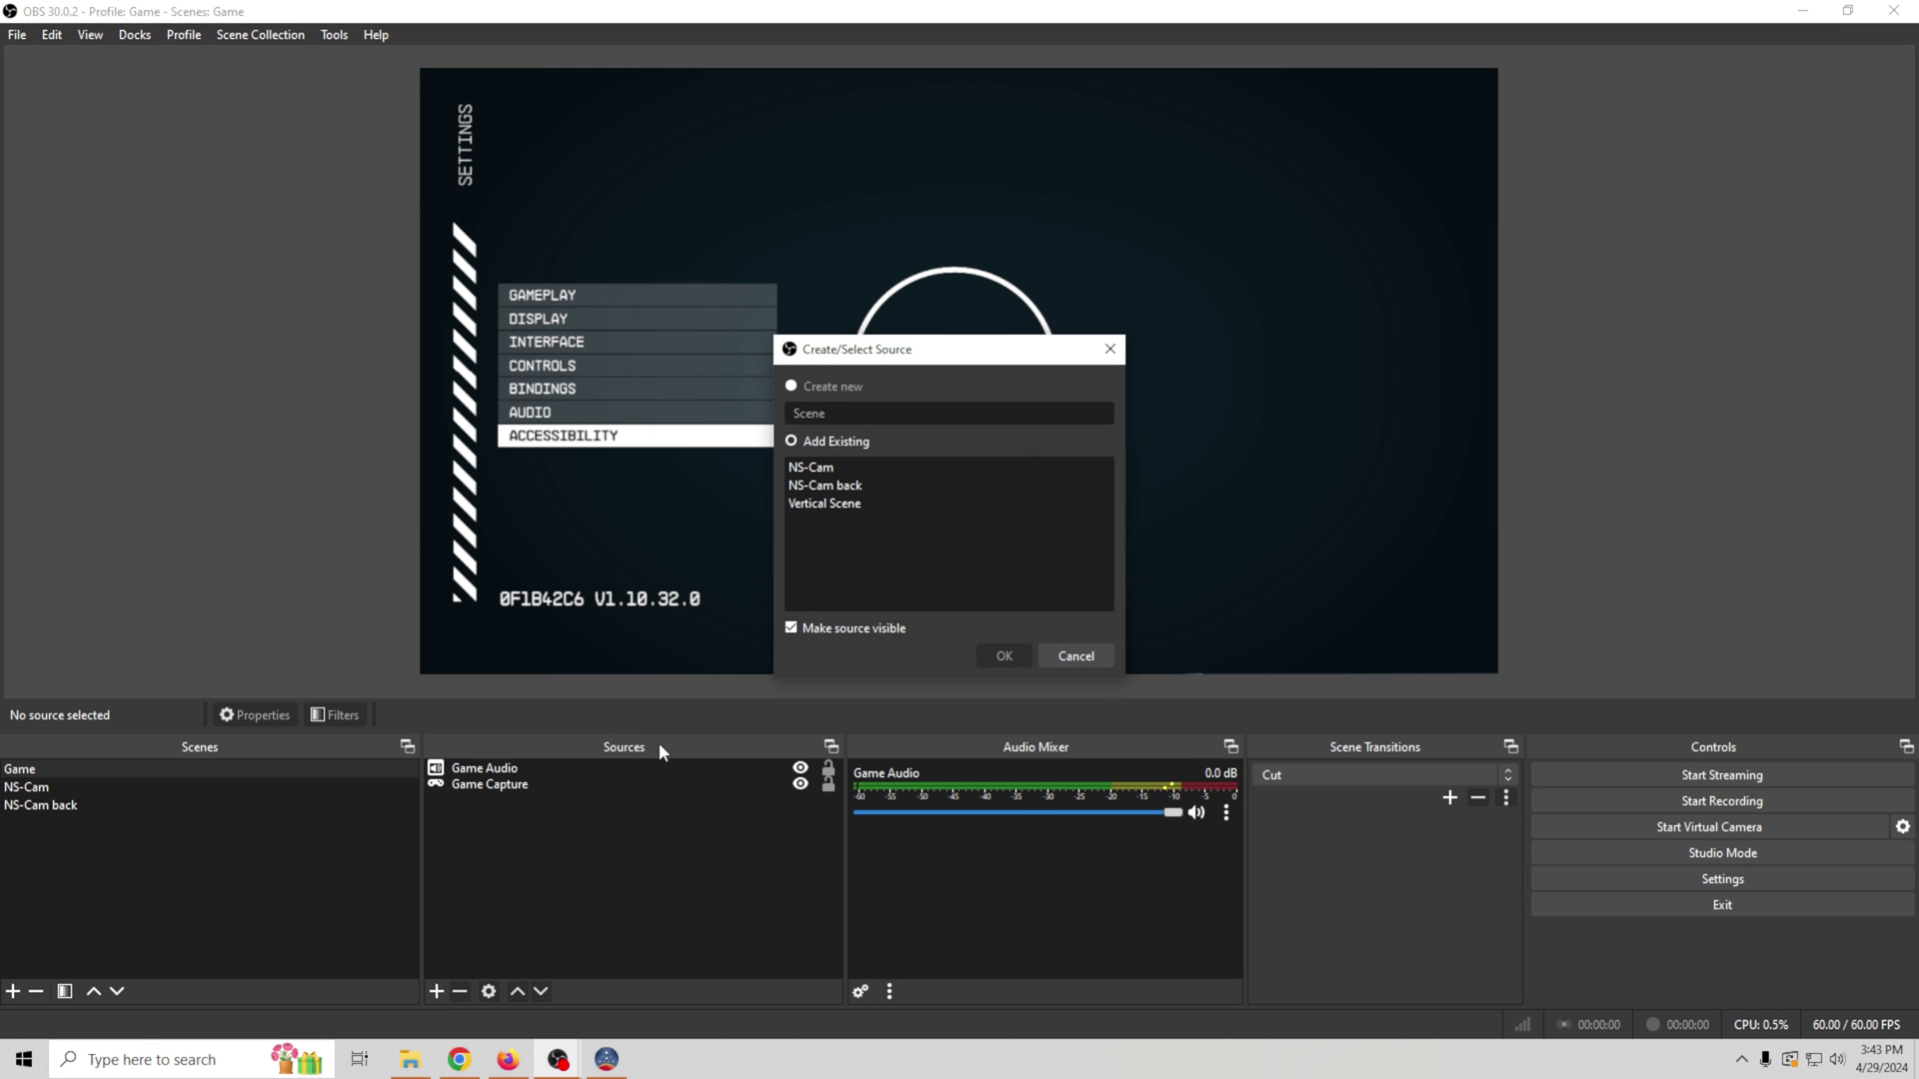
{"action": "left_click", "coordinate": [856, 487]}
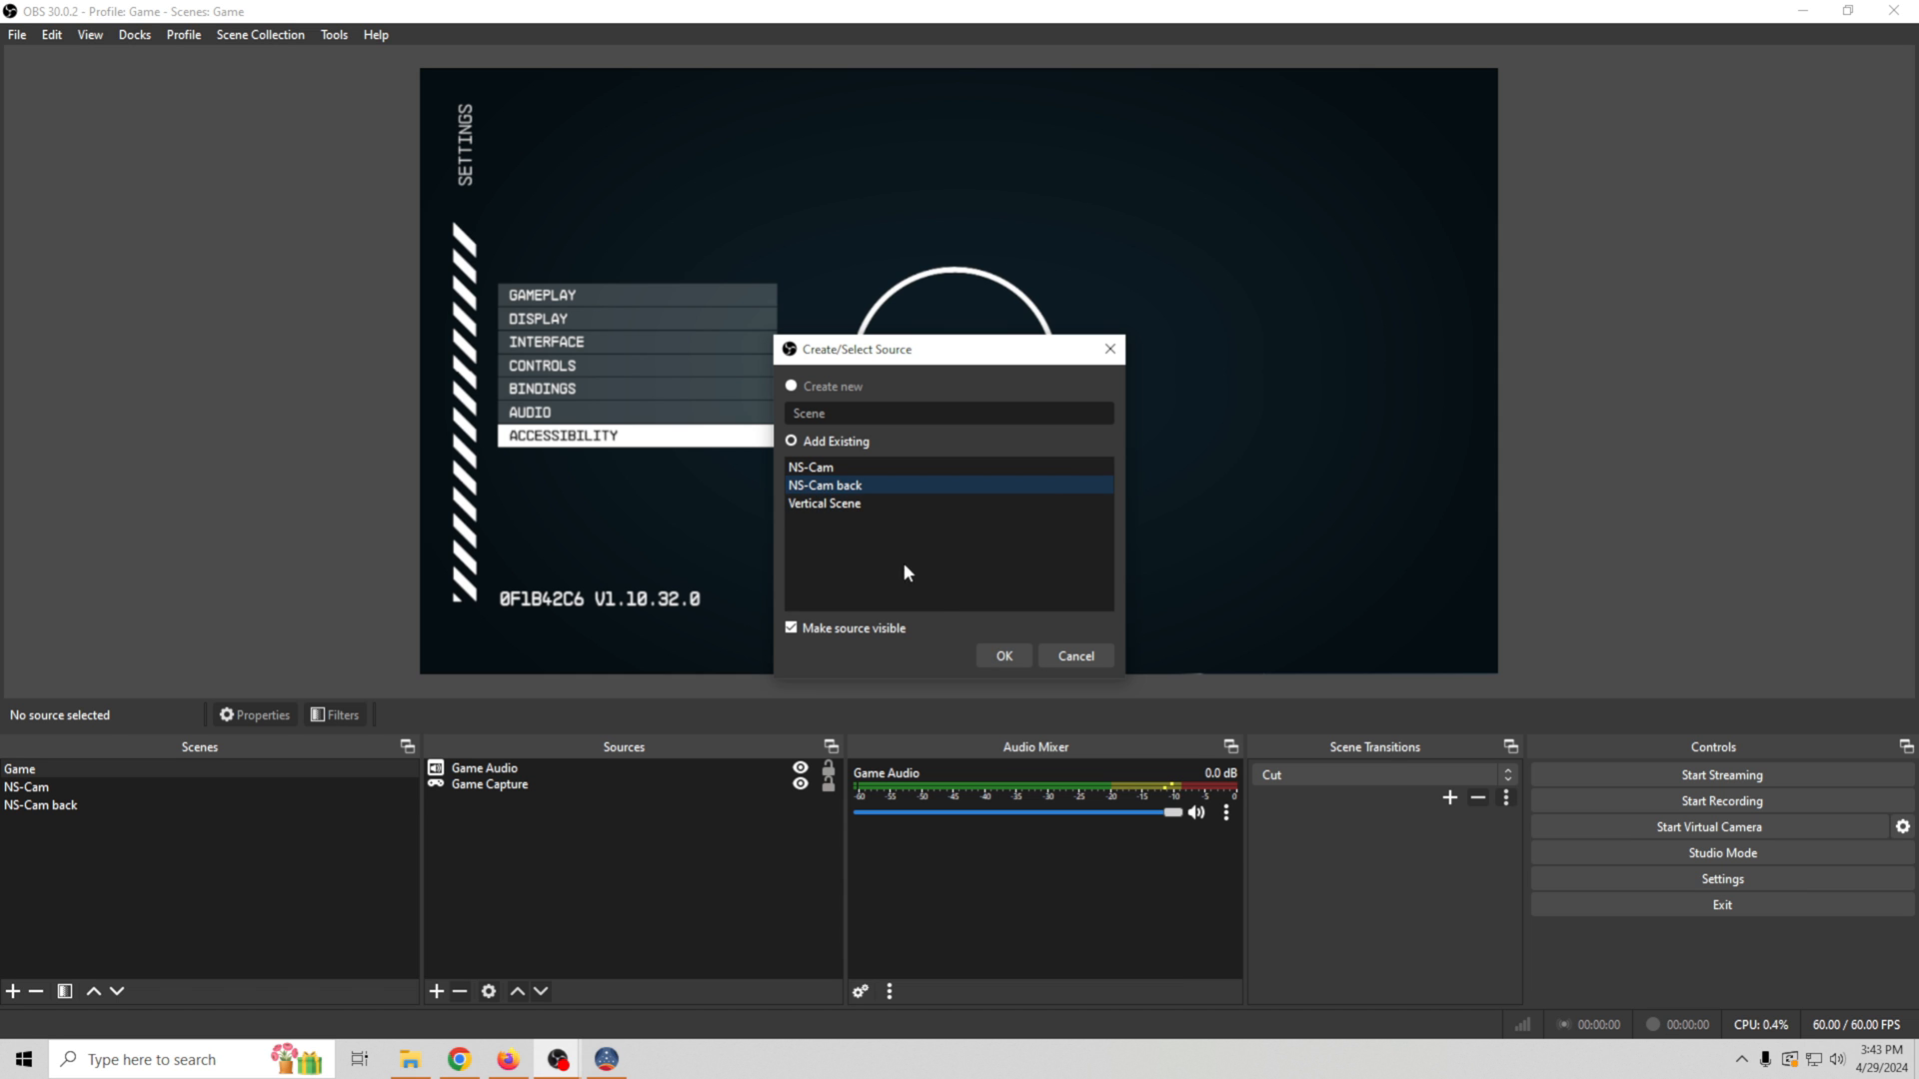
{"action": "left_click", "coordinate": [1004, 655]}
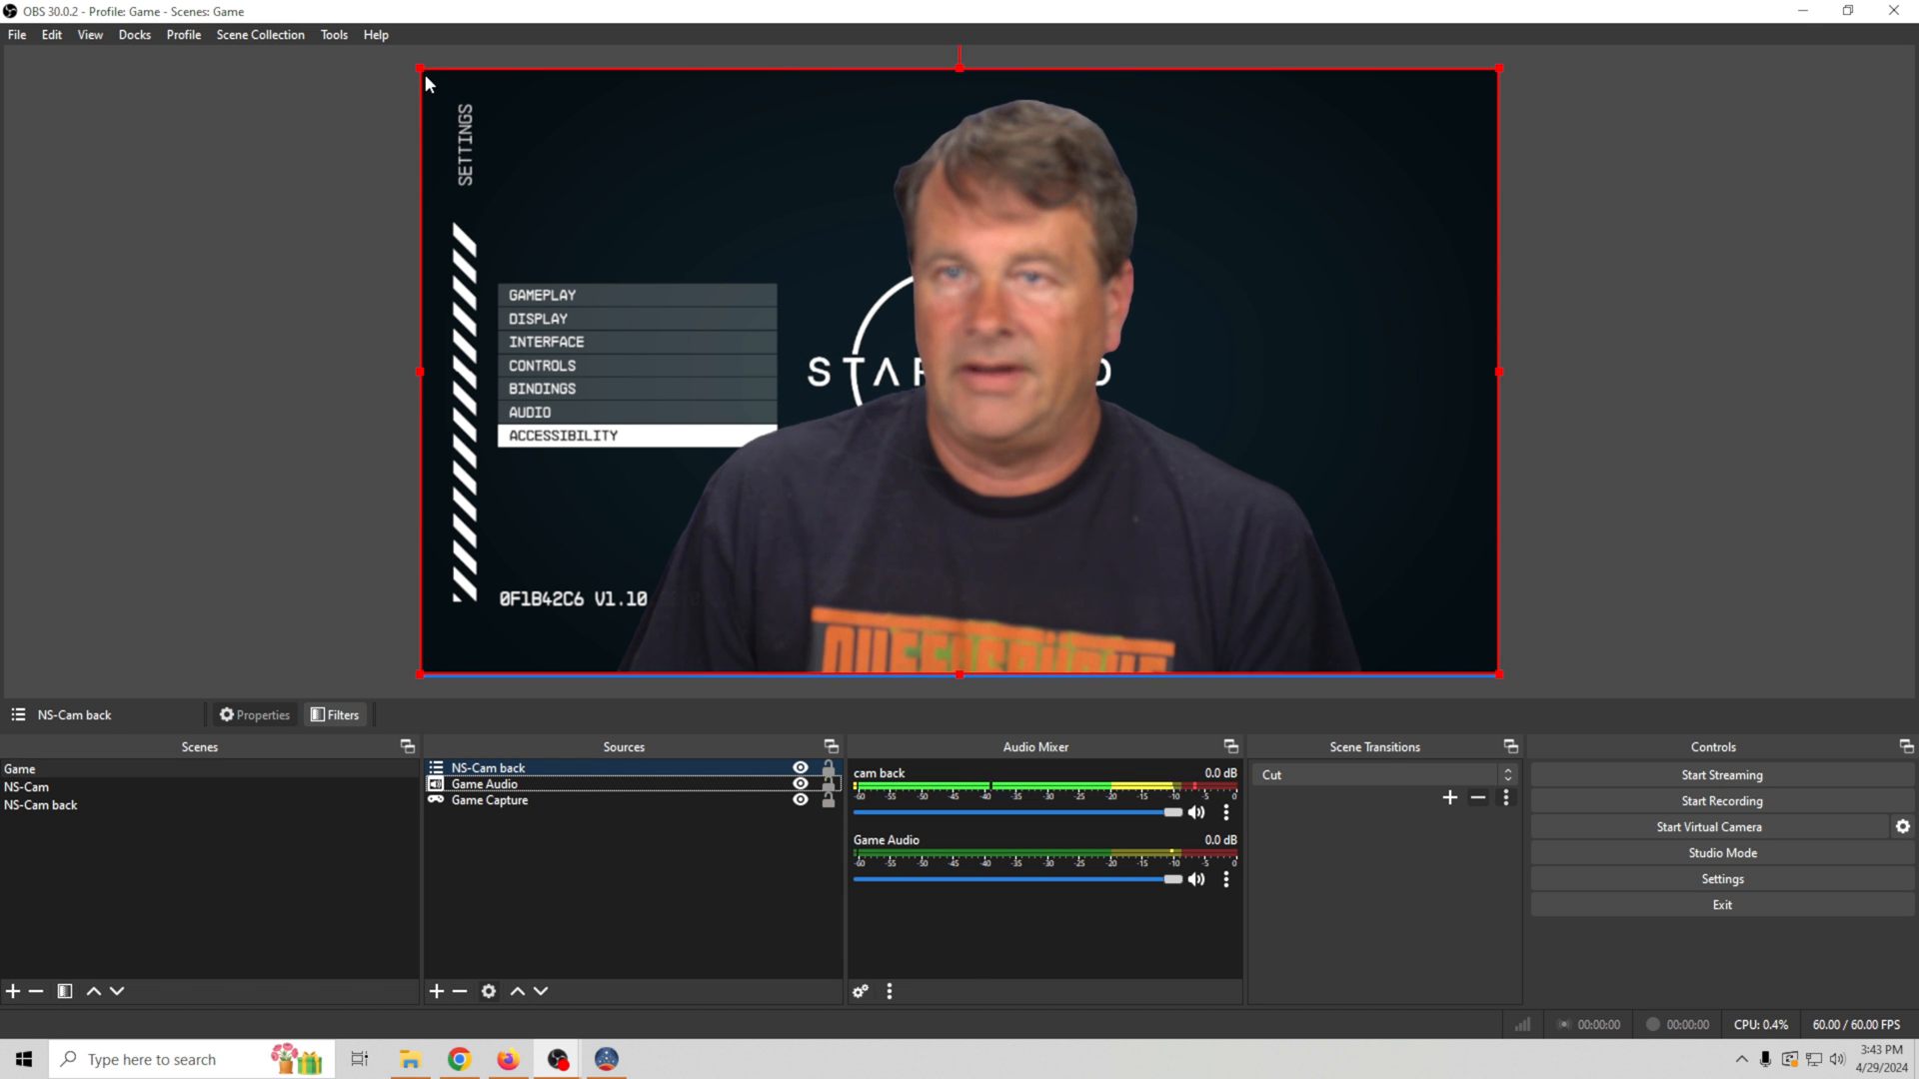
- Shrink the camera into a small box snapped to the canvas's bottom-right corner
{"action": "left_click_drag", "start_coordinate": [423, 70], "coordinate": [1168, 538]}
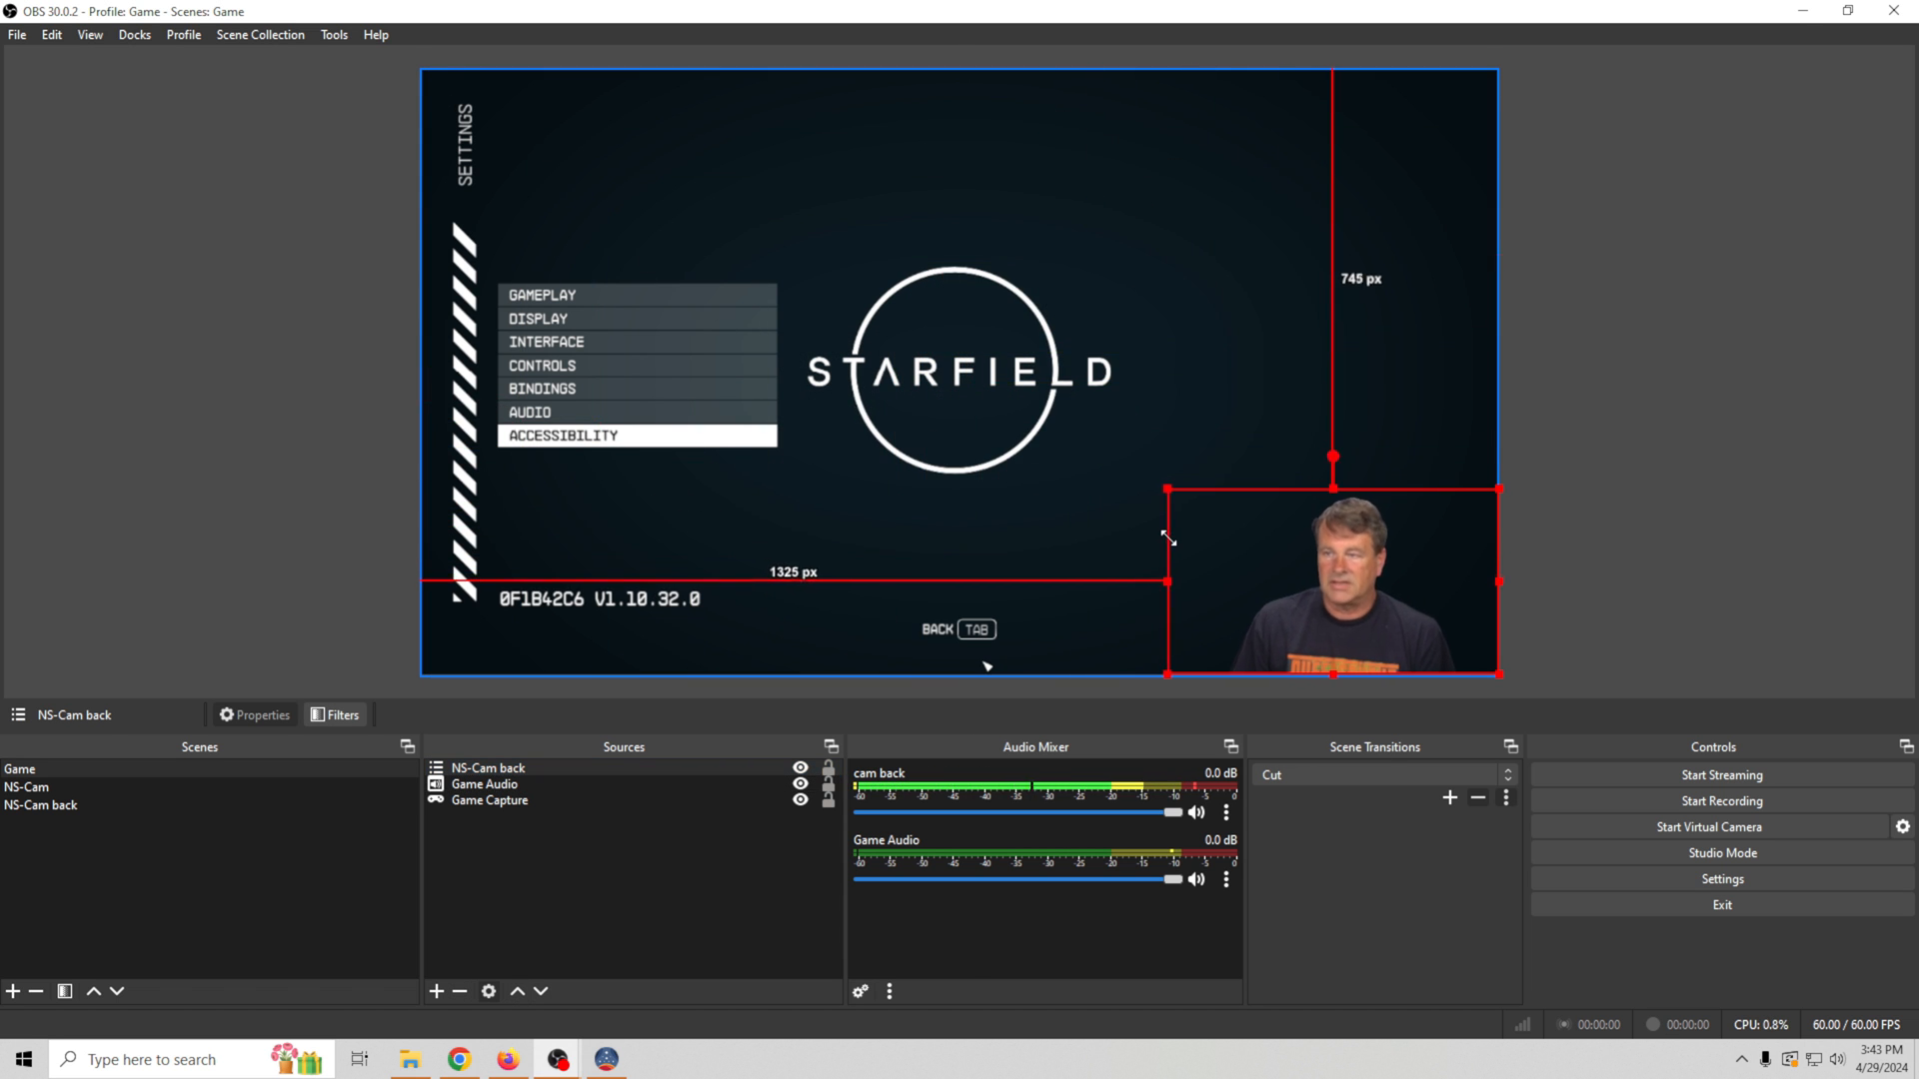
{"action": "mouse_move", "coordinate": [1326, 584]}
{"action": "left_mouse_down"}
{"action": "mouse_move", "coordinate": [495, 557]}
{"action": "mouse_move", "coordinate": [1398, 618]}
{"action": "left_mouse_up"}
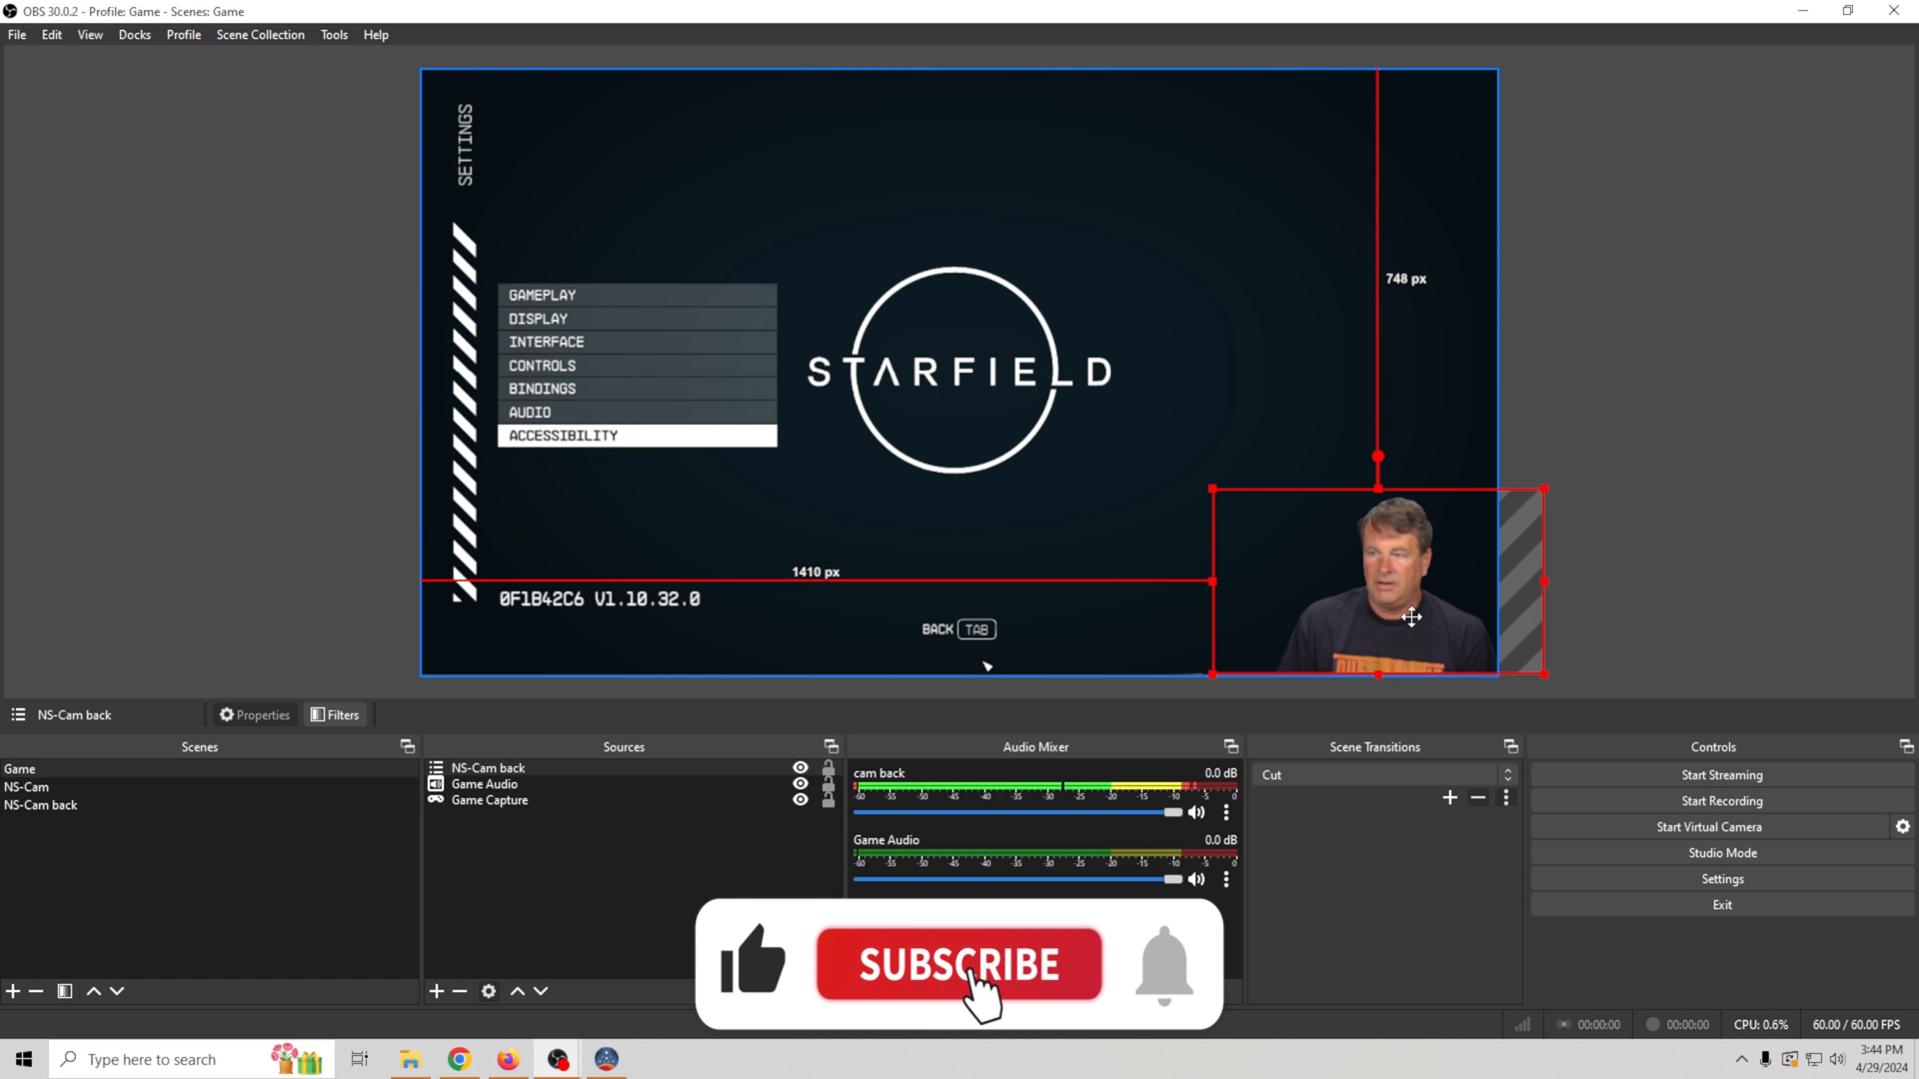
{"action": "left_click_drag", "start_coordinate": [1397, 618], "coordinate": [1358, 618]}
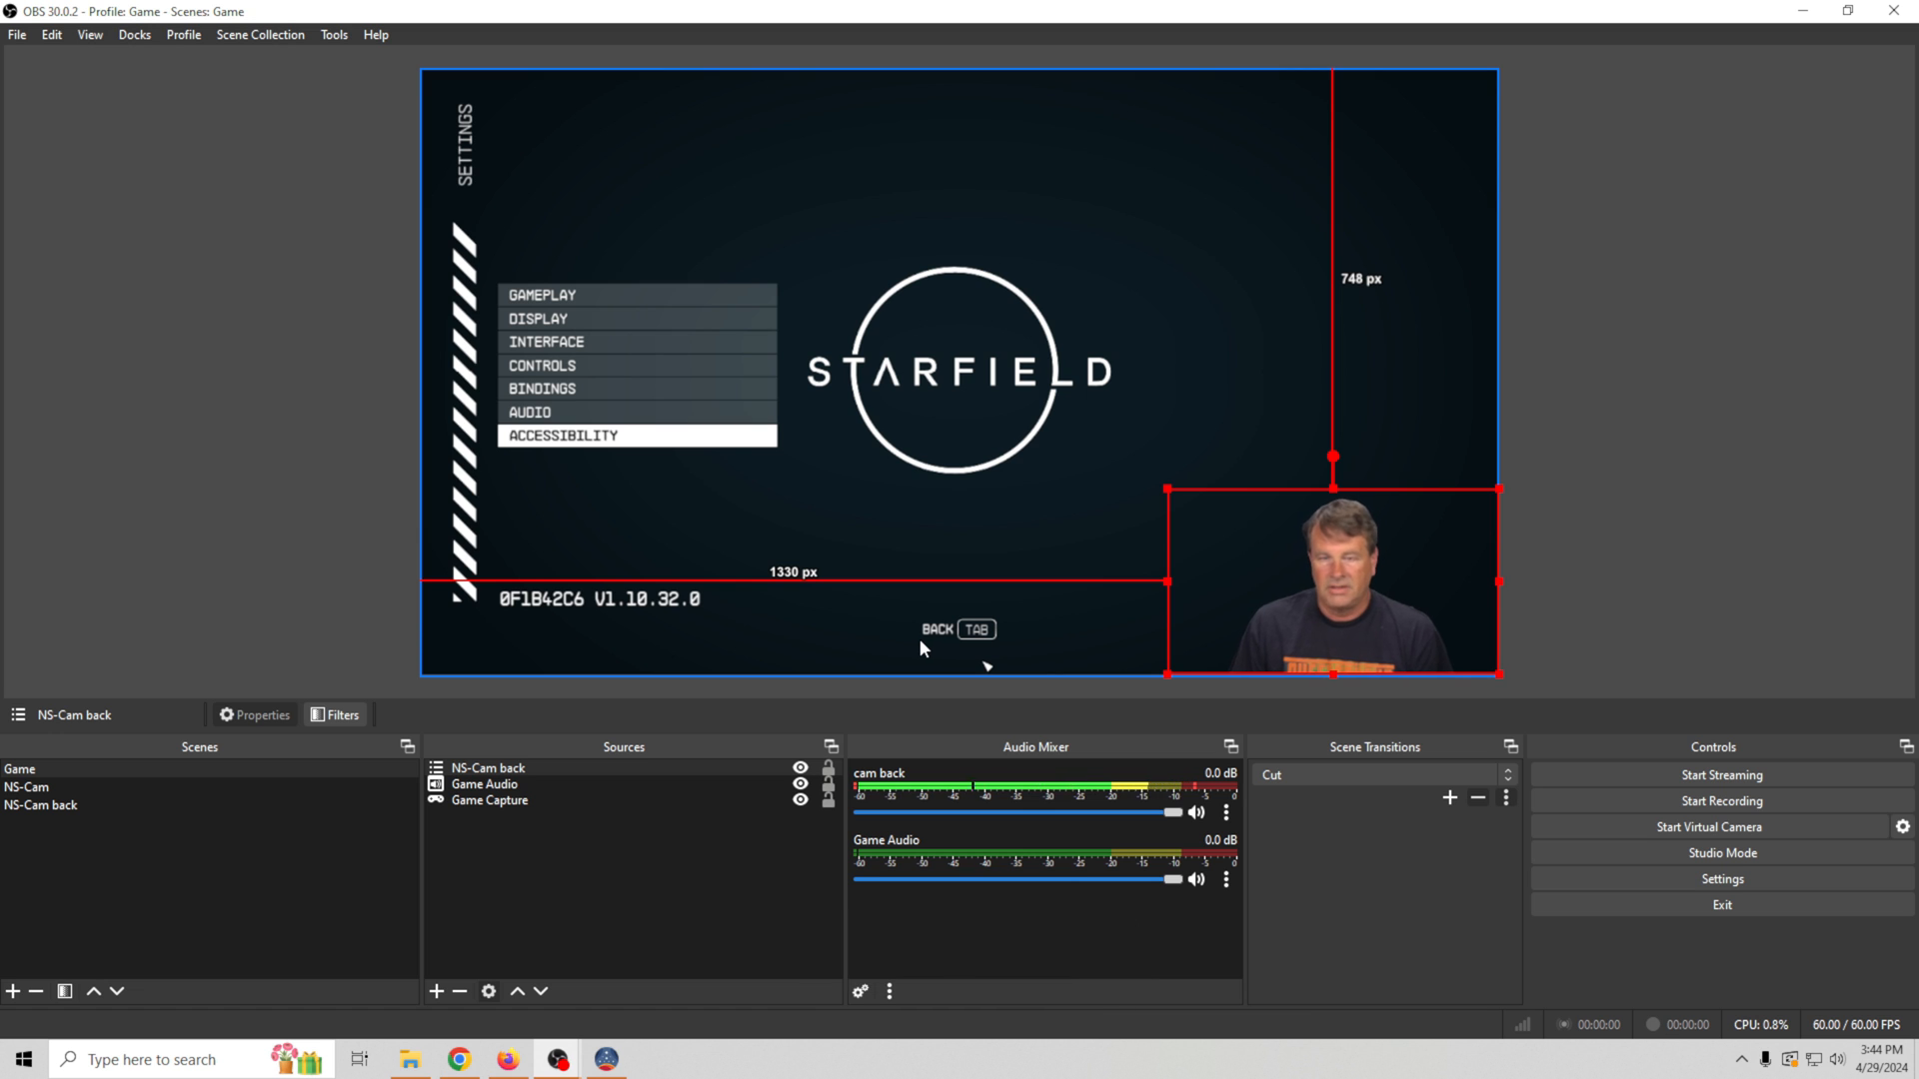
{"action": "left_click_drag", "start_coordinate": [1169, 493], "coordinate": [1187, 498]}
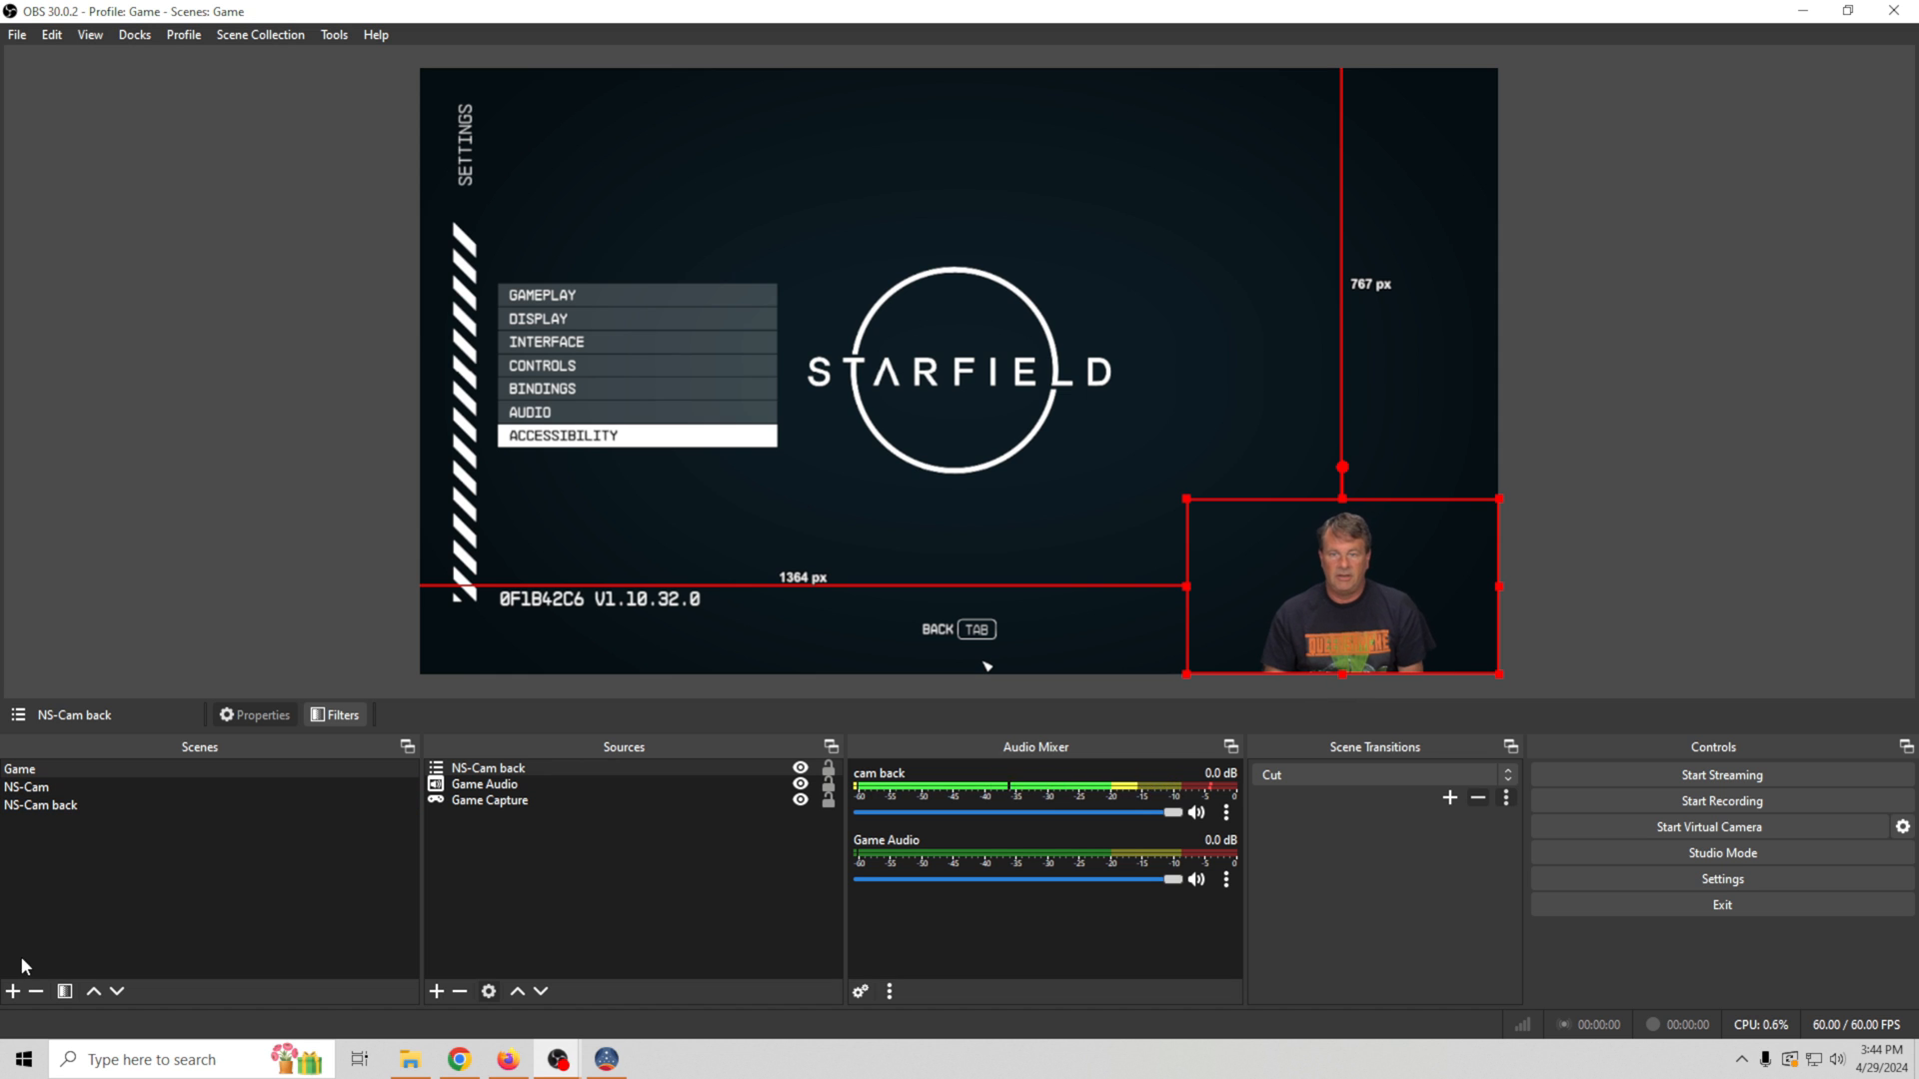
- Create a Just talking scene containing the existing NS-Cam scene as a source
{"action": "left_click", "coordinate": [14, 991]}
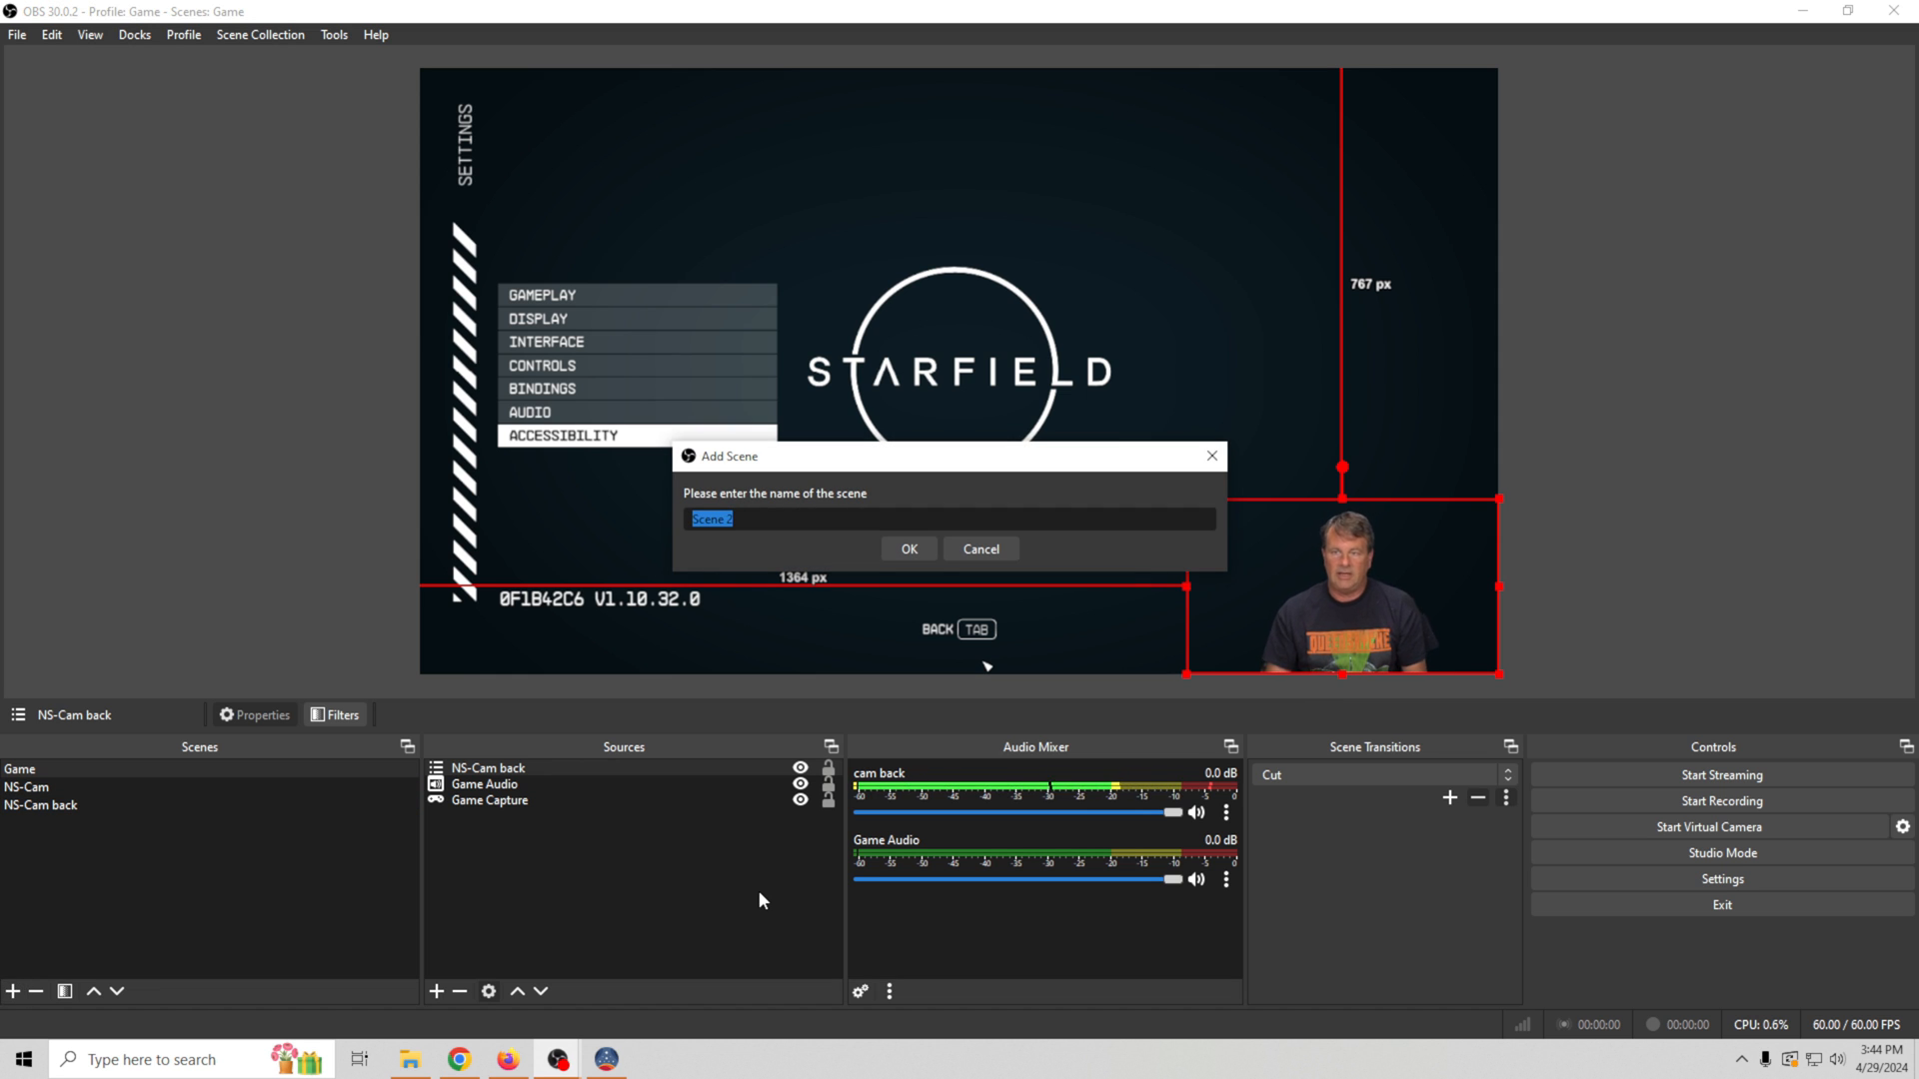
{"action": "type", "text": "st talking"}
{"action": "left_click", "coordinate": [908, 548]}
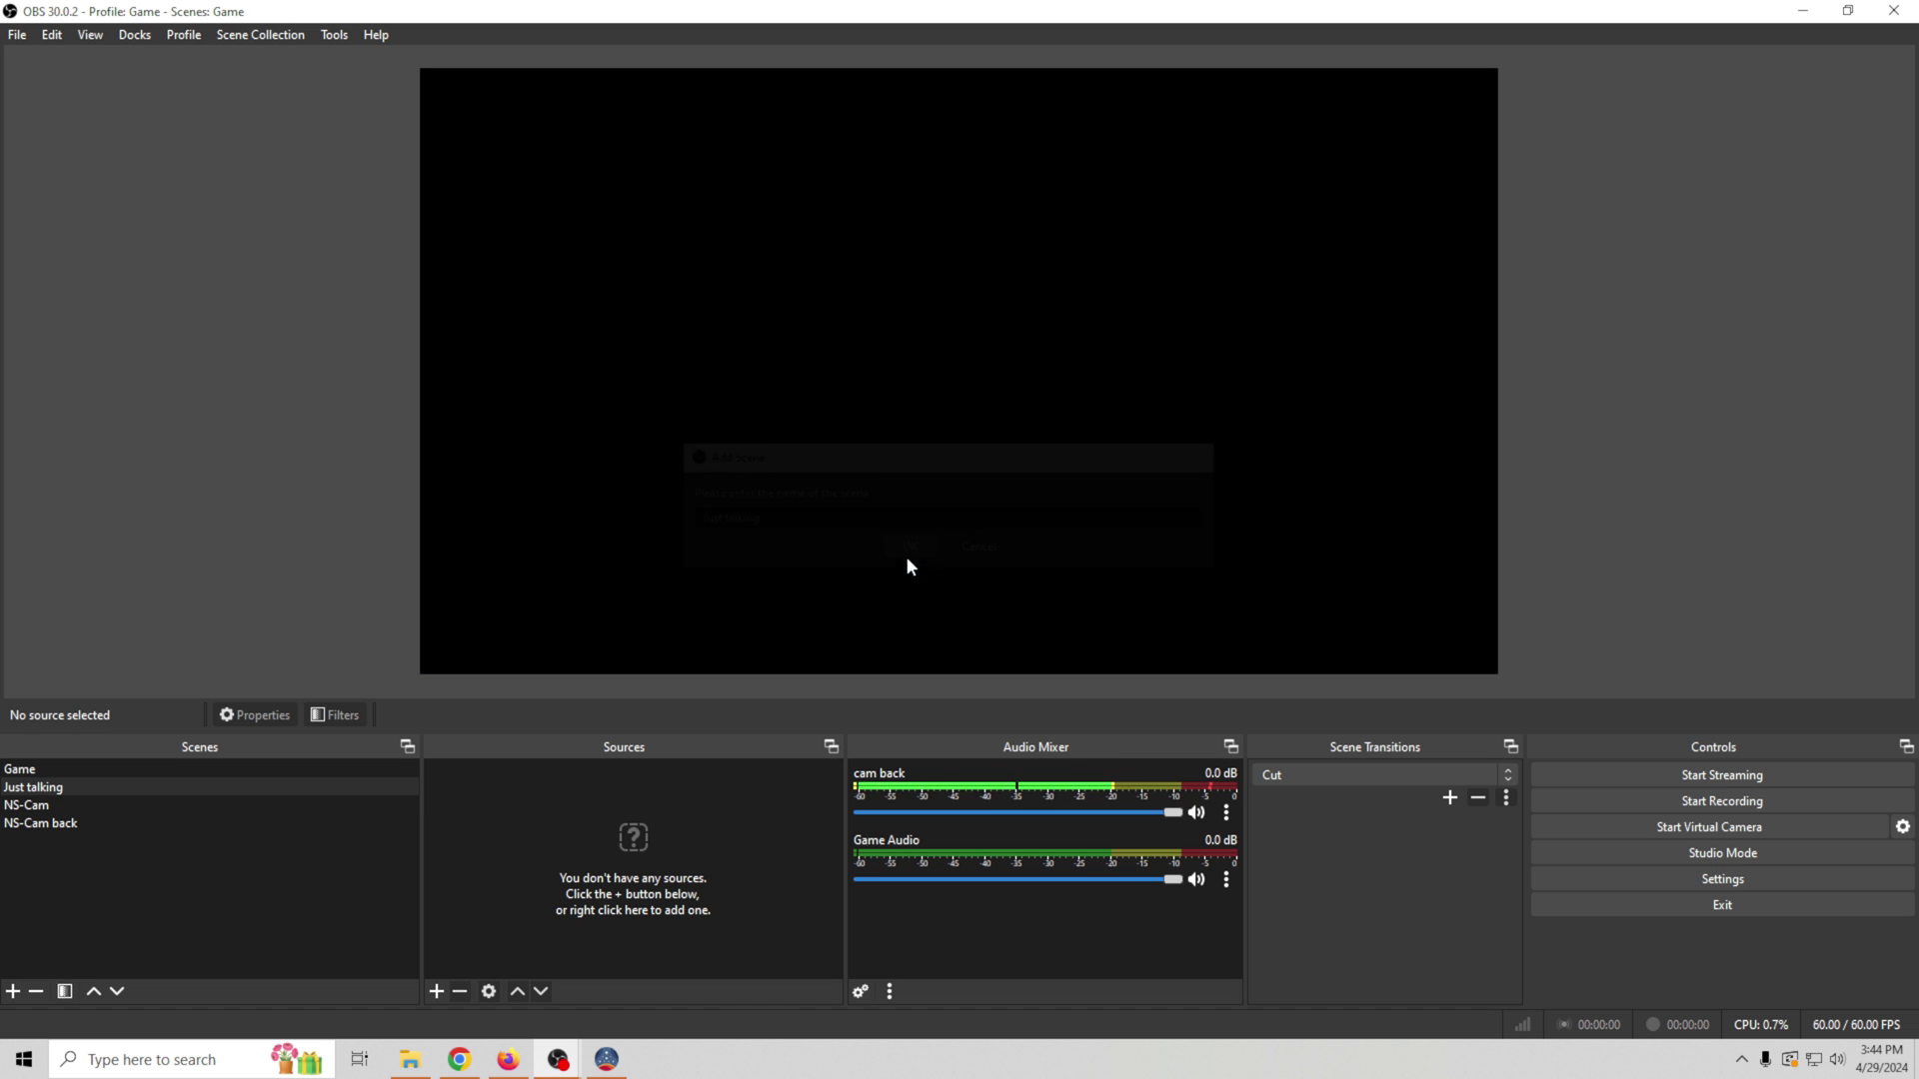
{"action": "left_click", "coordinate": [436, 991]}
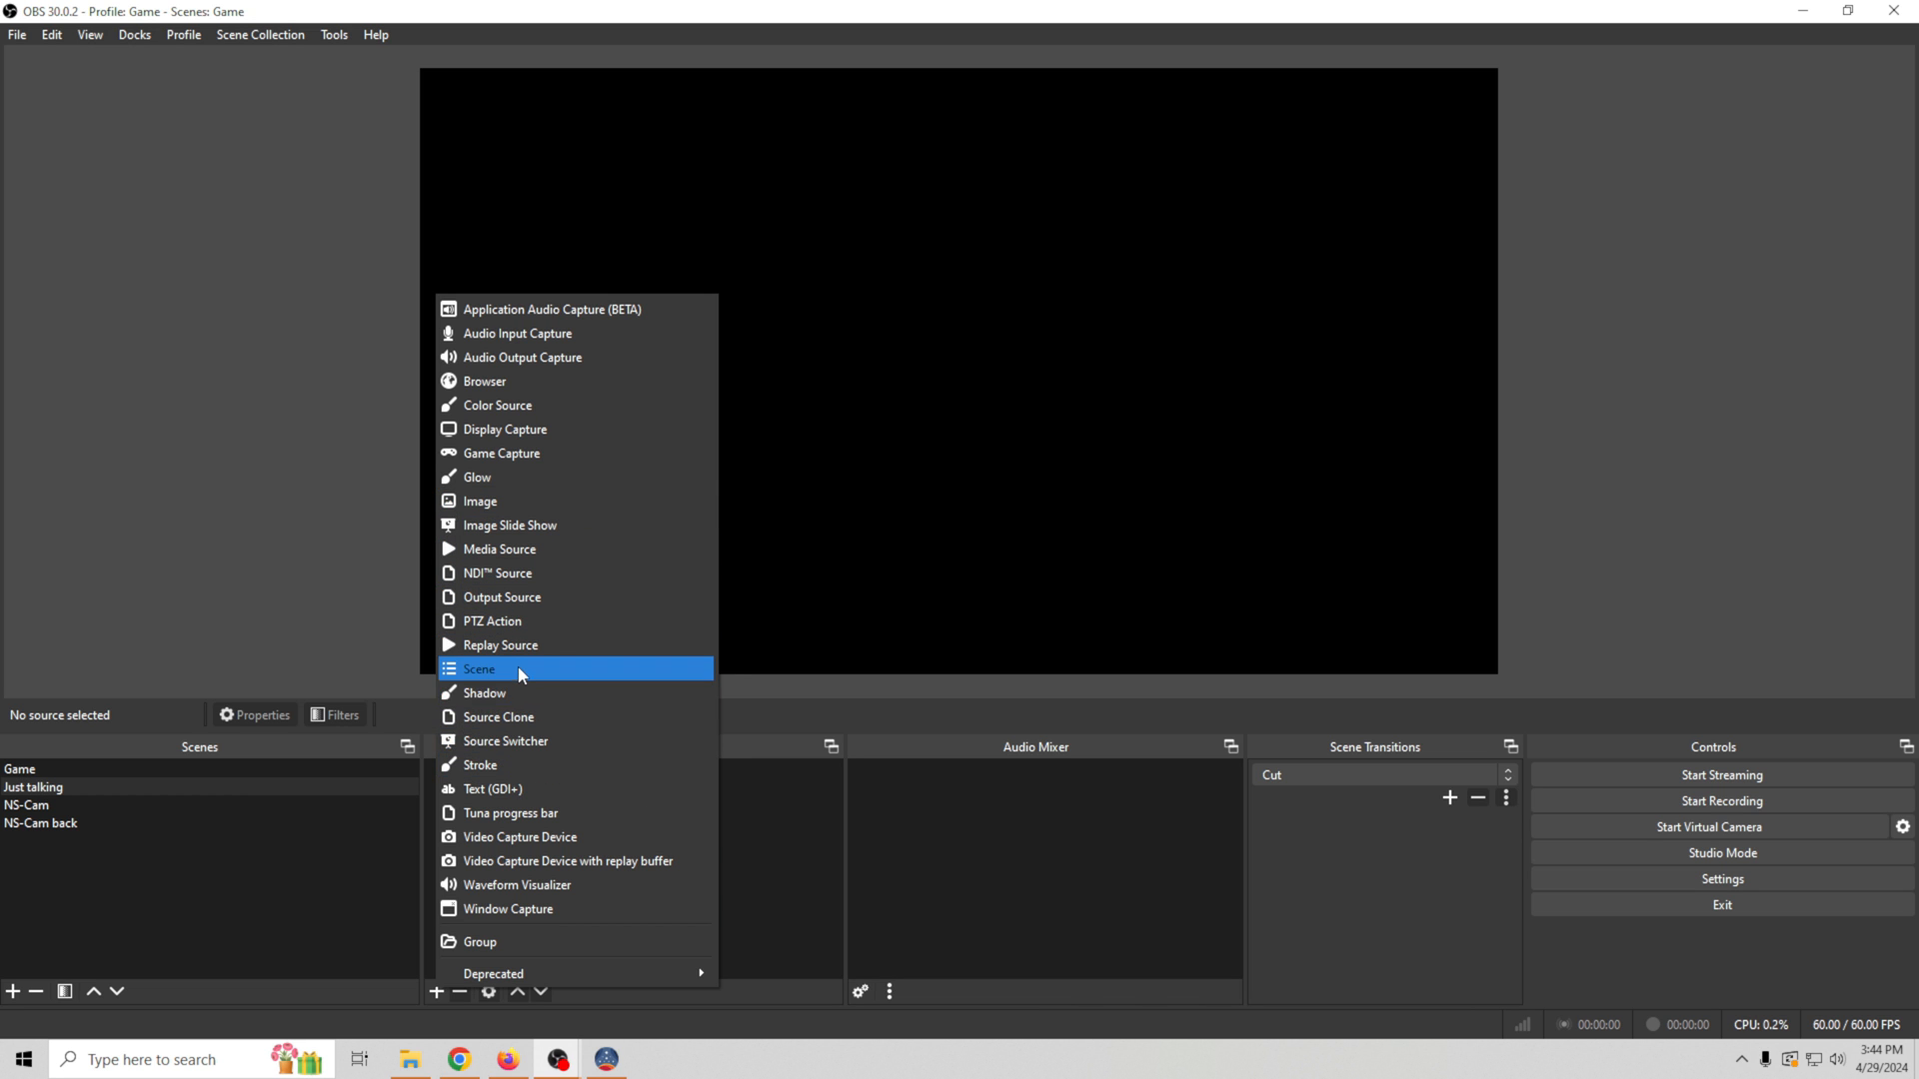
{"action": "left_click", "coordinate": [518, 669]}
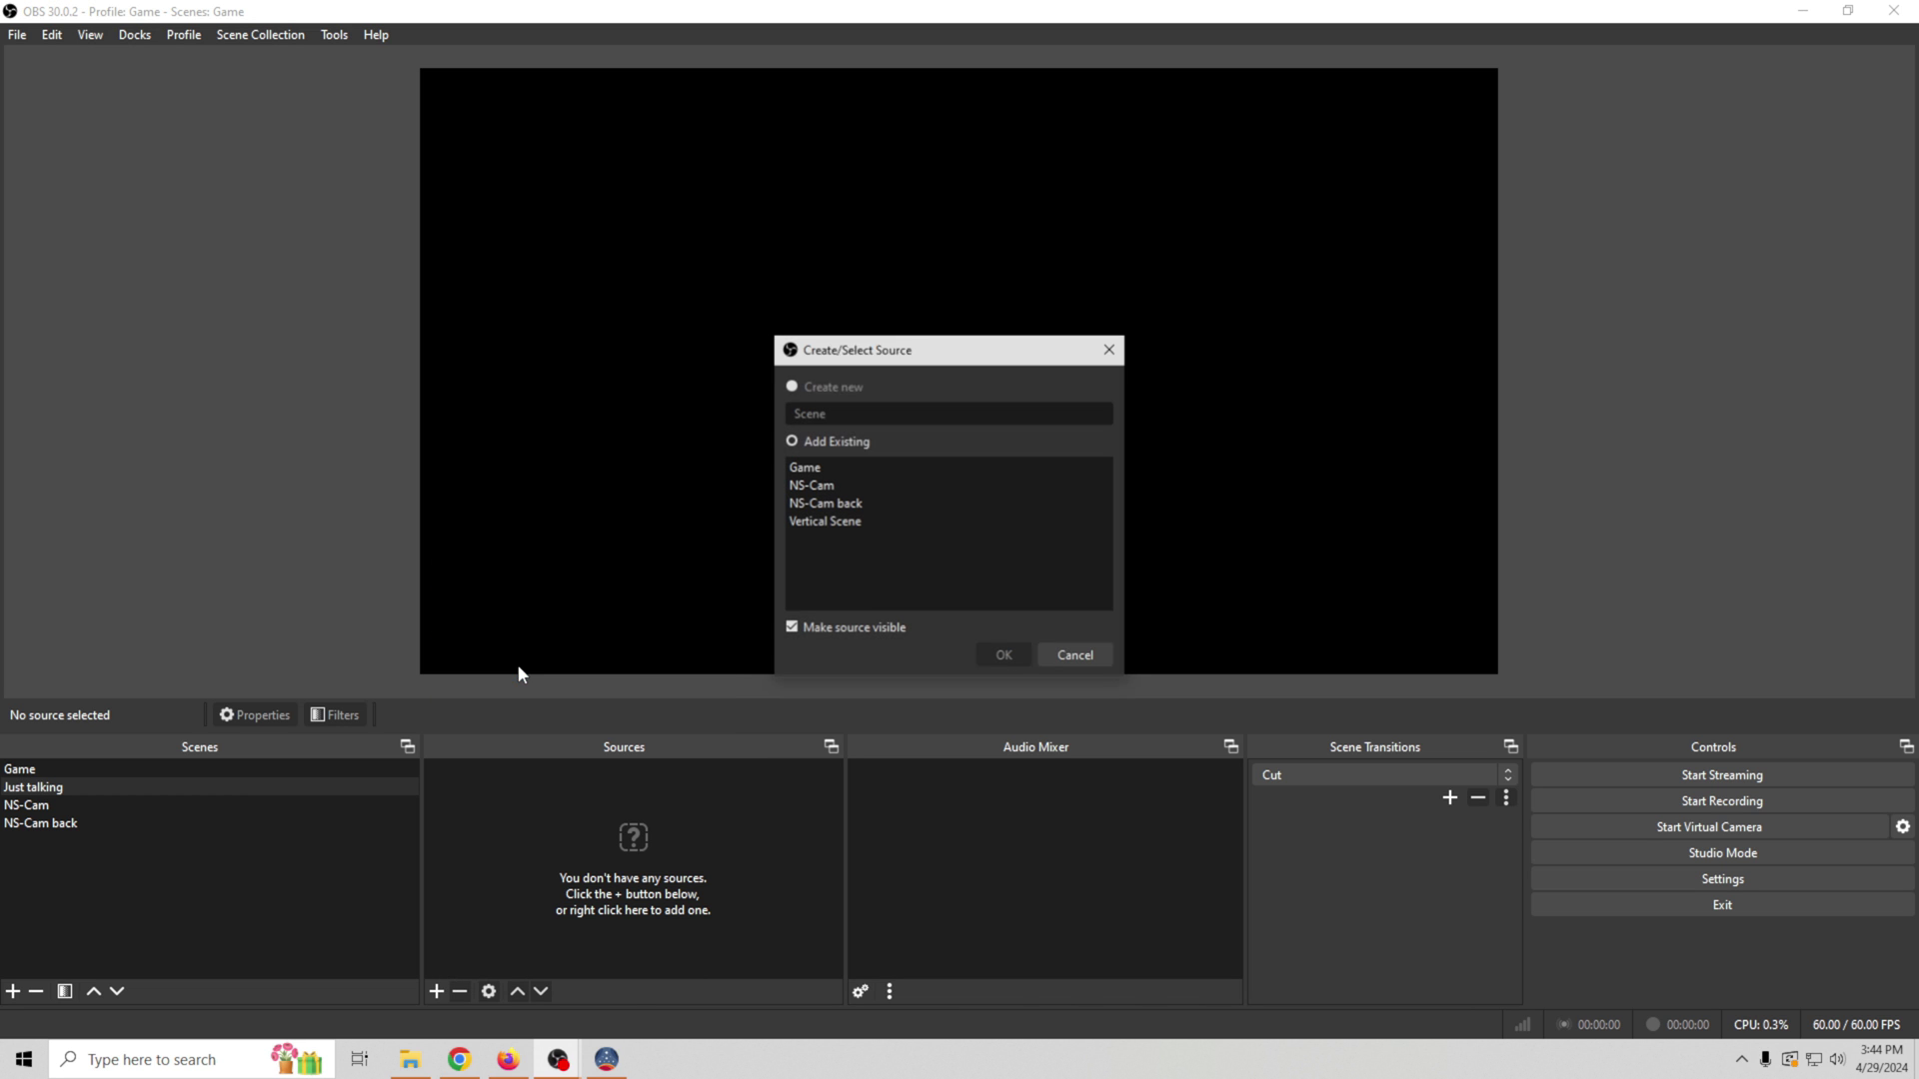
{"action": "left_click", "coordinate": [834, 488]}
{"action": "left_click", "coordinate": [1002, 656]}
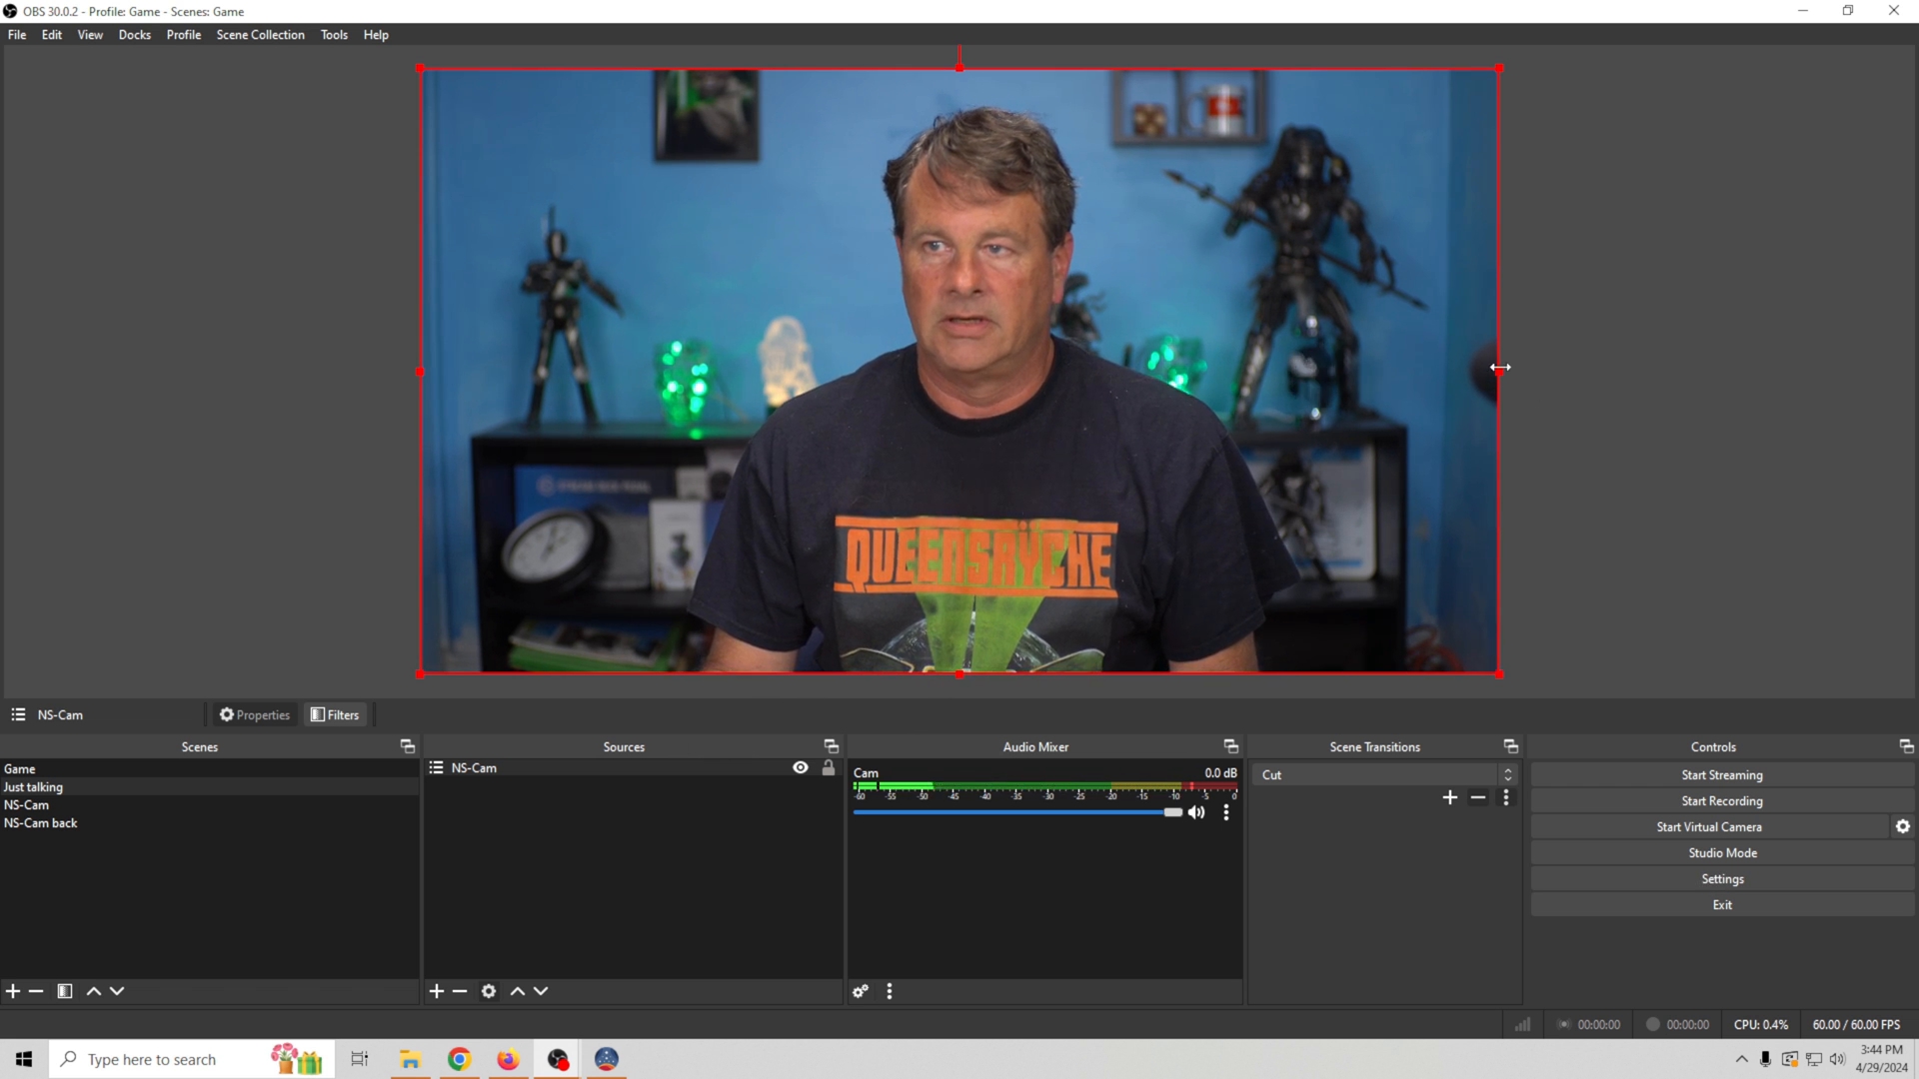
- Enlarge the NS-Cam camera to fill the canvas, then return to the Game scene
{"action": "left_click_drag", "start_coordinate": [1501, 371], "coordinate": [1552, 387]}
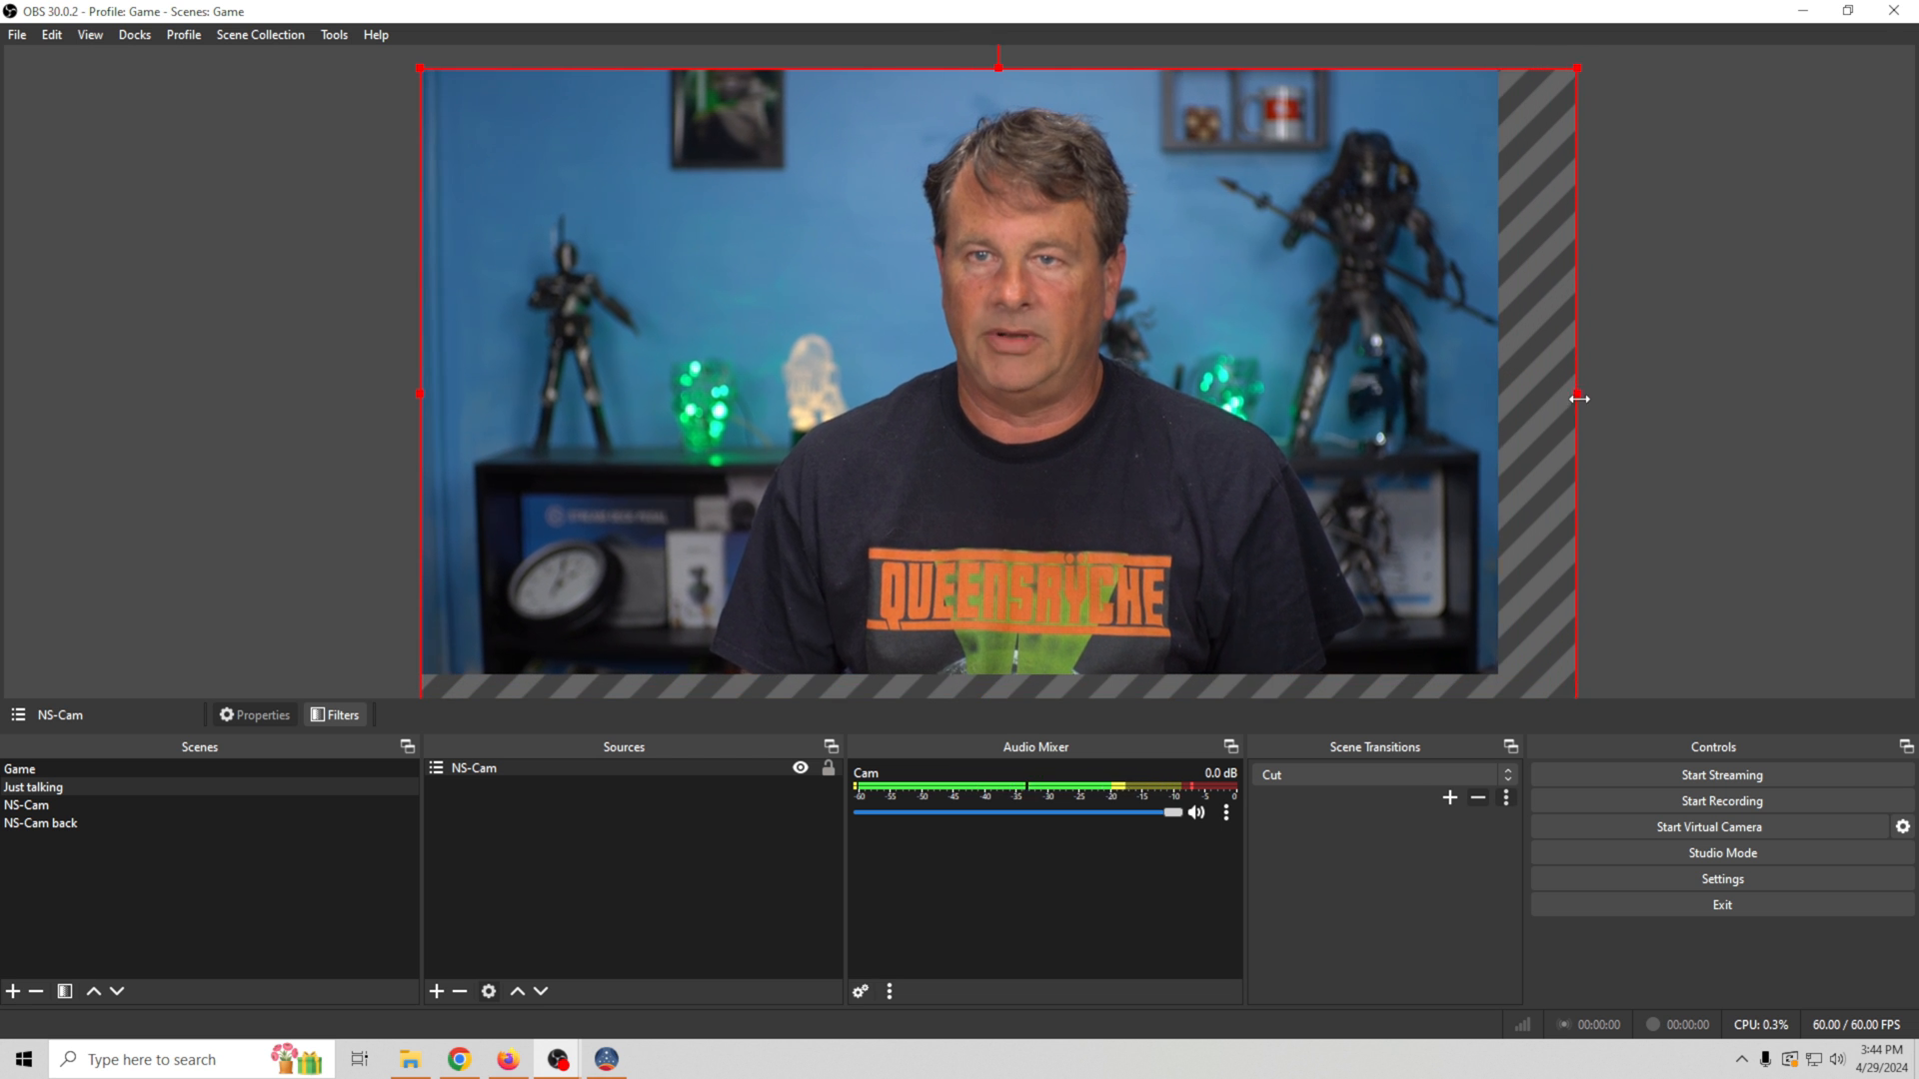
{"action": "scroll", "coordinate": [1372, 475], "scroll_direction": "up", "scroll_amount": 1}
{"action": "left_click_drag", "start_coordinate": [1372, 474], "coordinate": [1358, 491]}
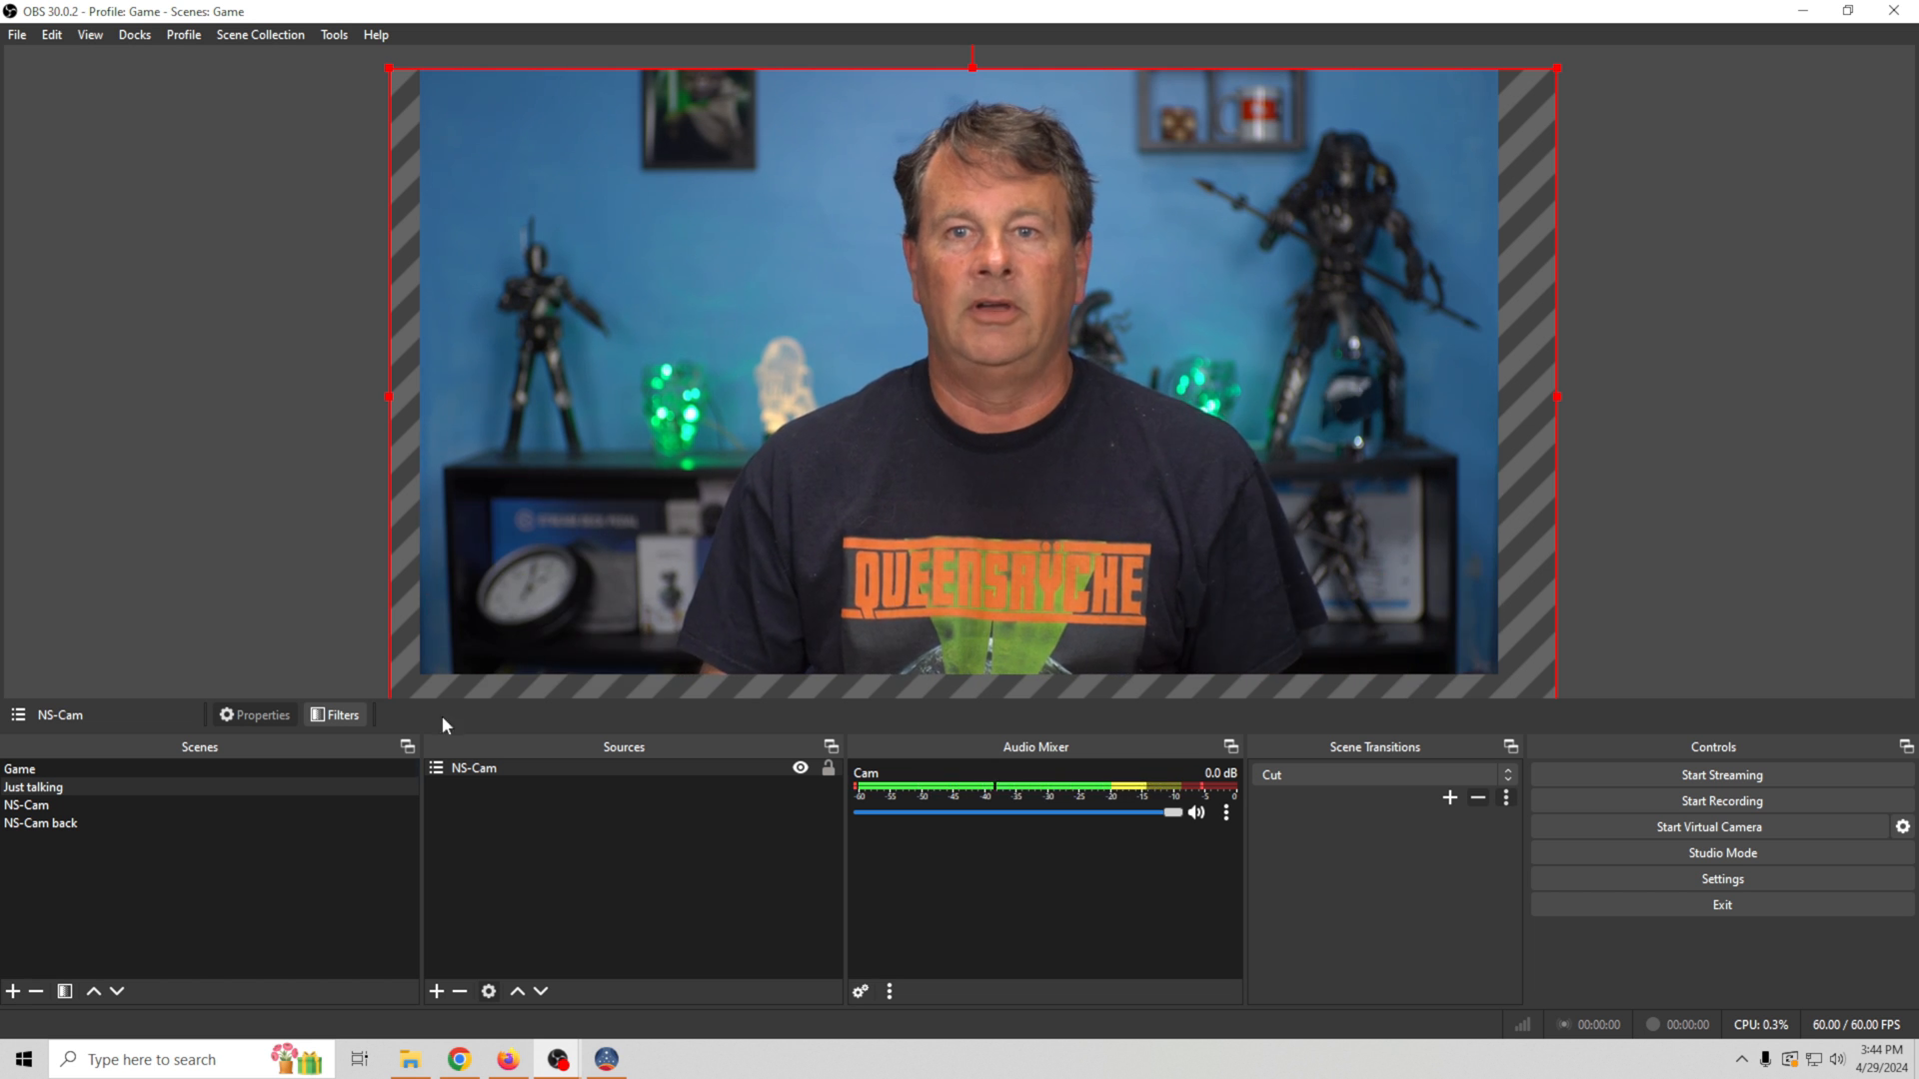
{"action": "left_click", "coordinate": [109, 768]}
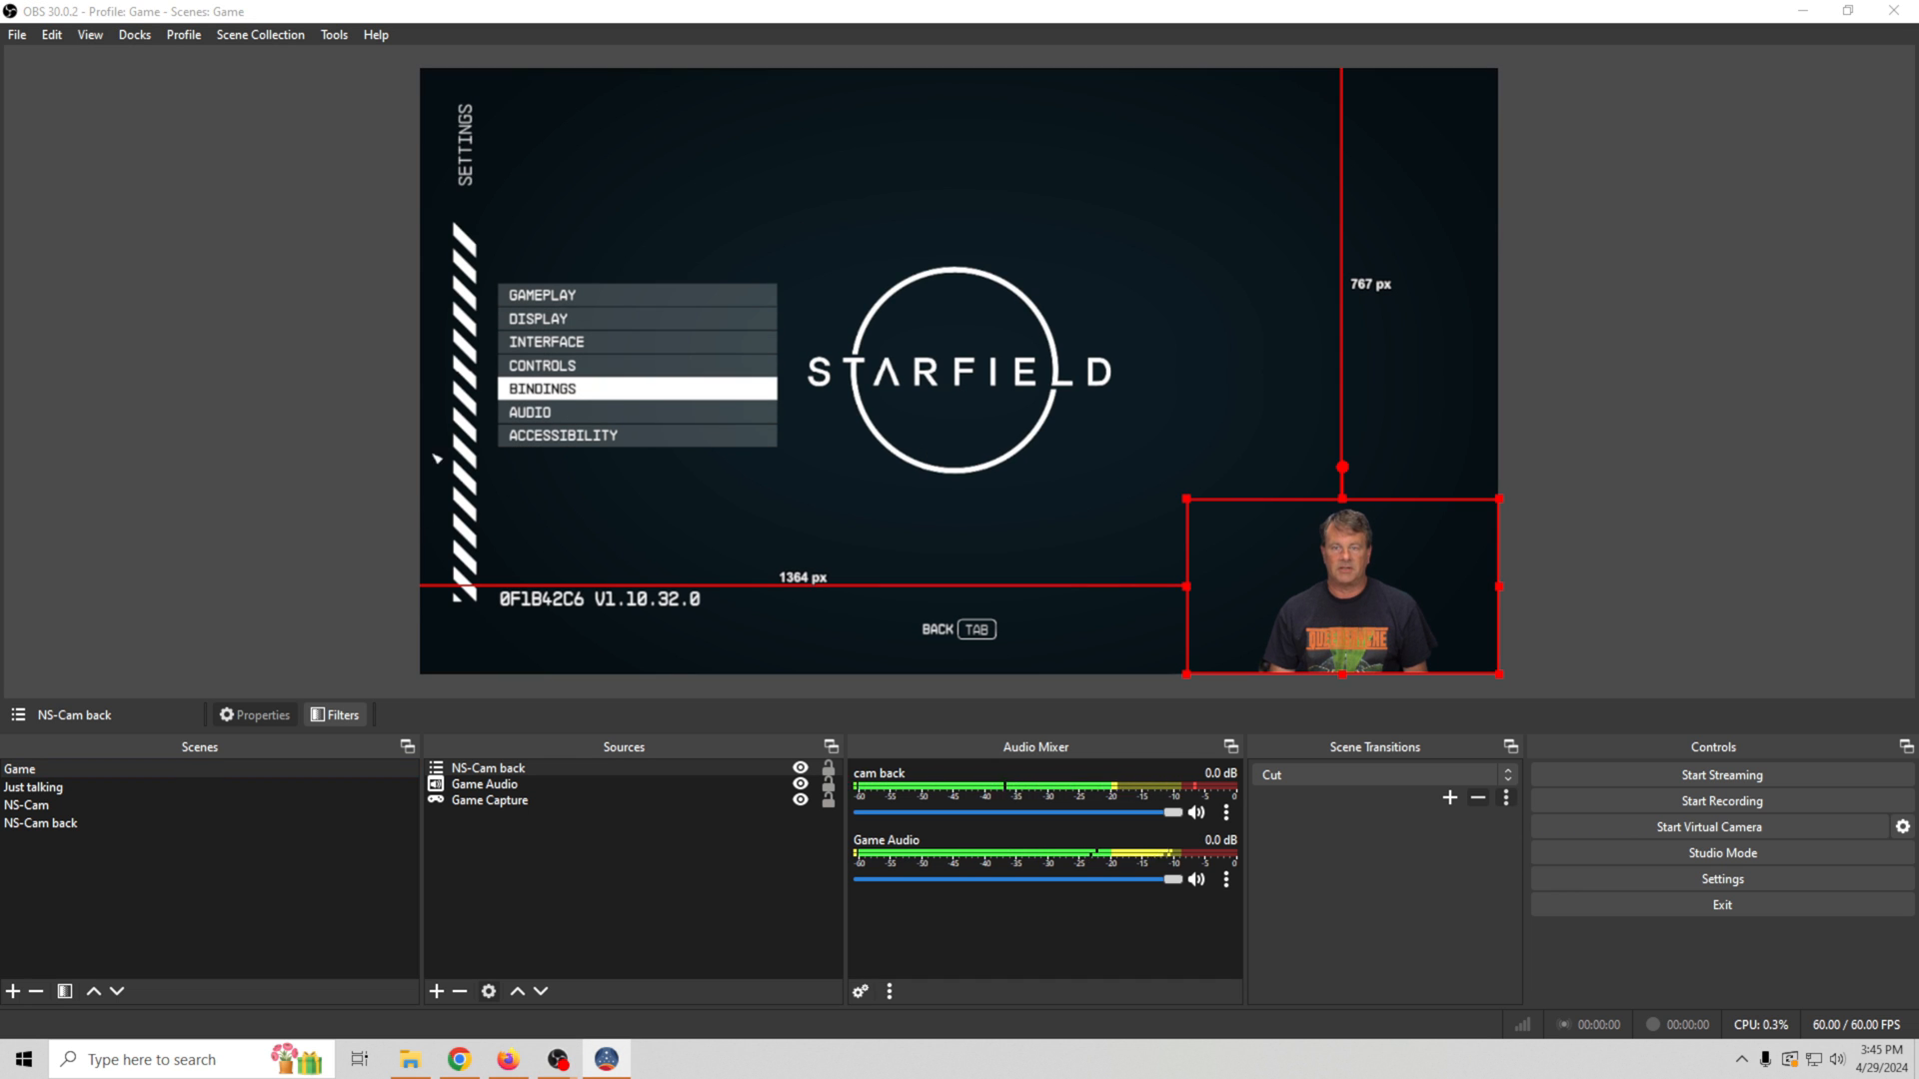
- Remove the Game Capture source from the Game scene
{"action": "left_click", "coordinate": [185, 789]}
{"action": "left_click", "coordinate": [185, 787]}
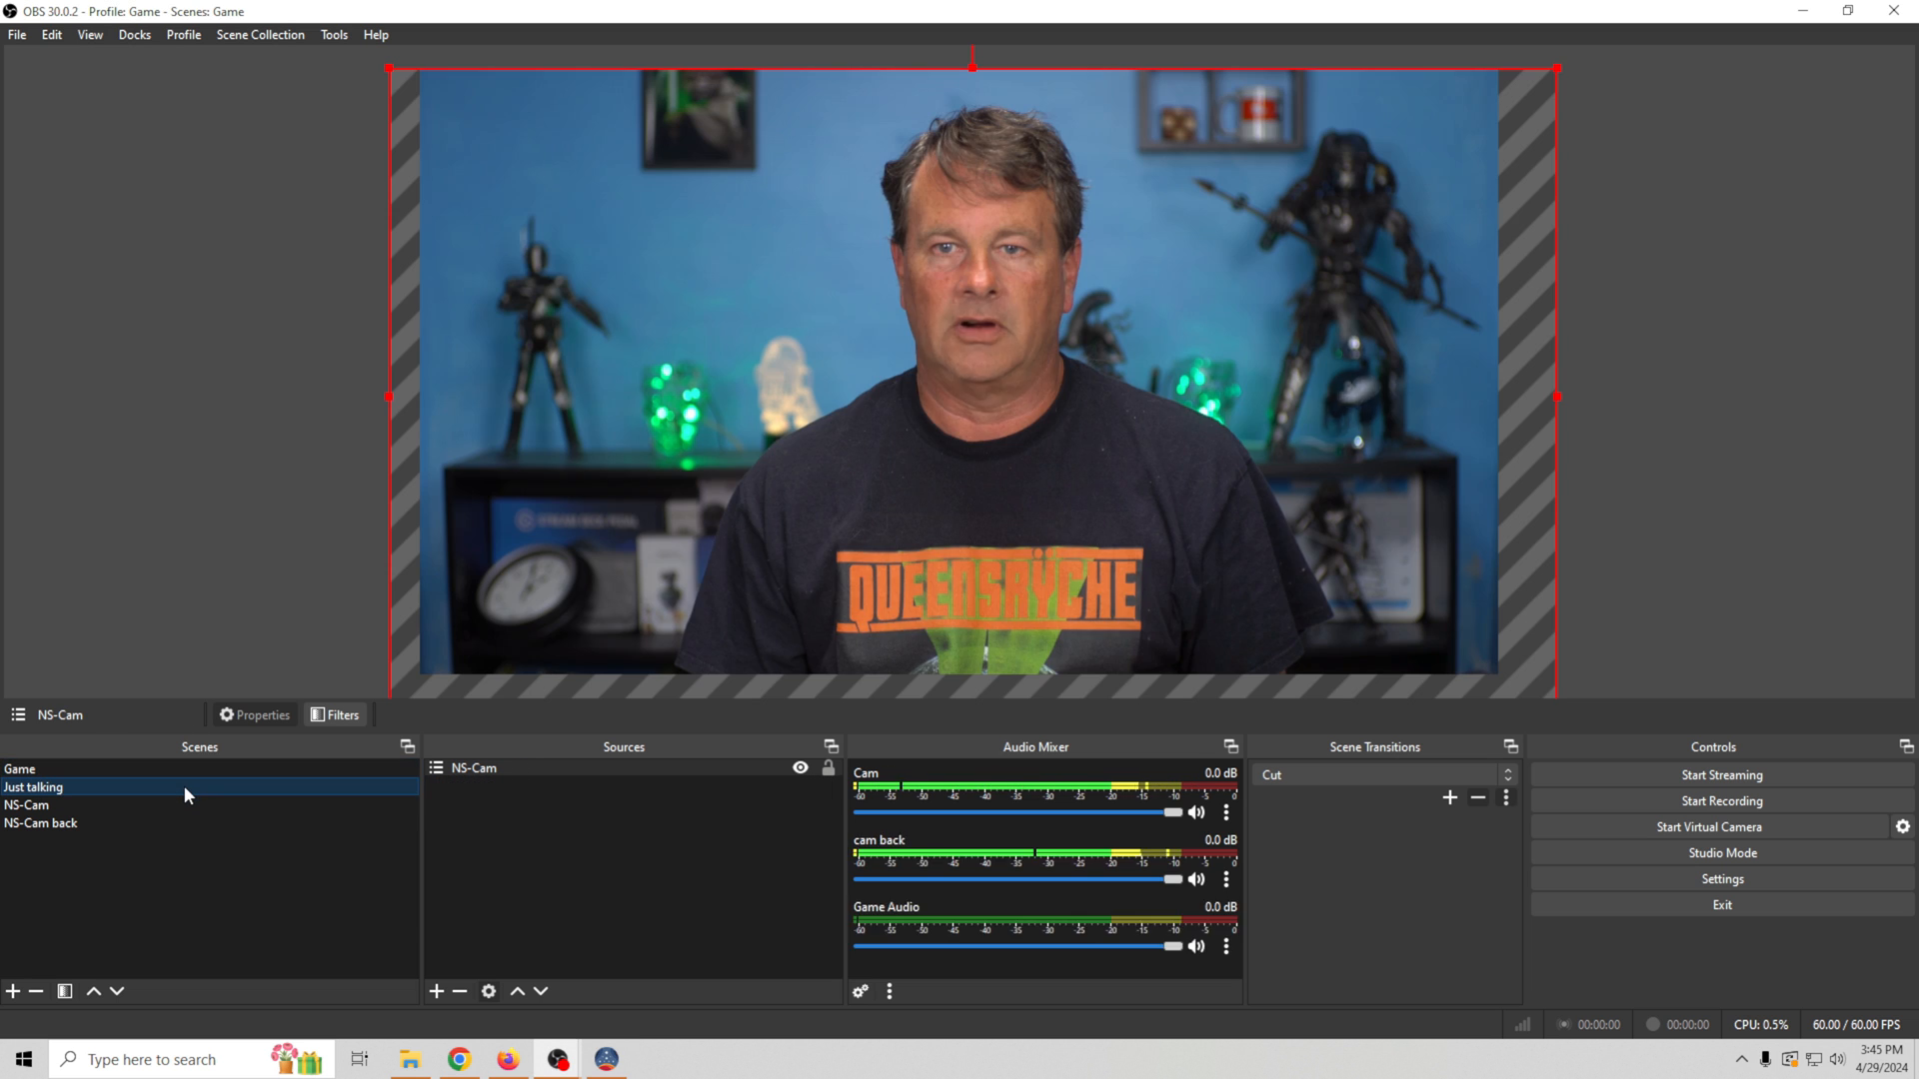
{"action": "left_click", "coordinate": [182, 772]}
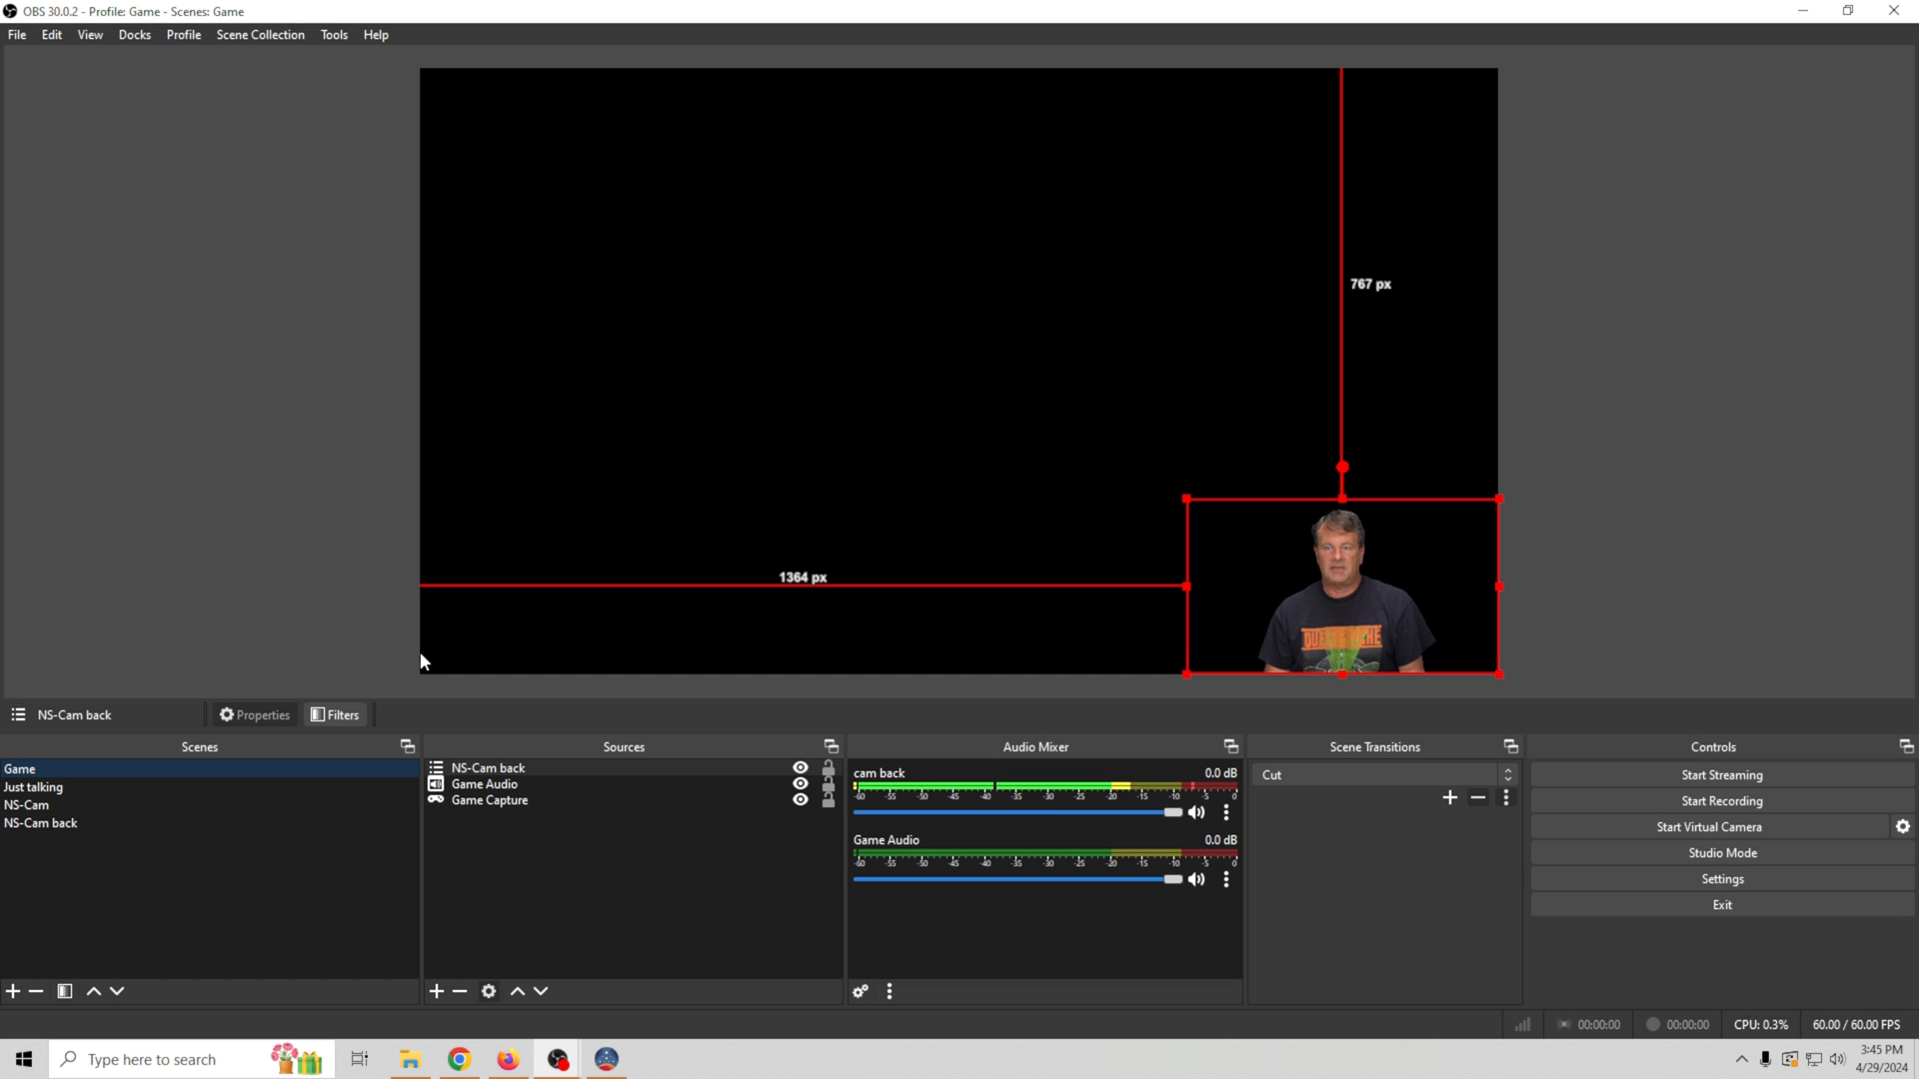
{"action": "left_click", "coordinate": [506, 803]}
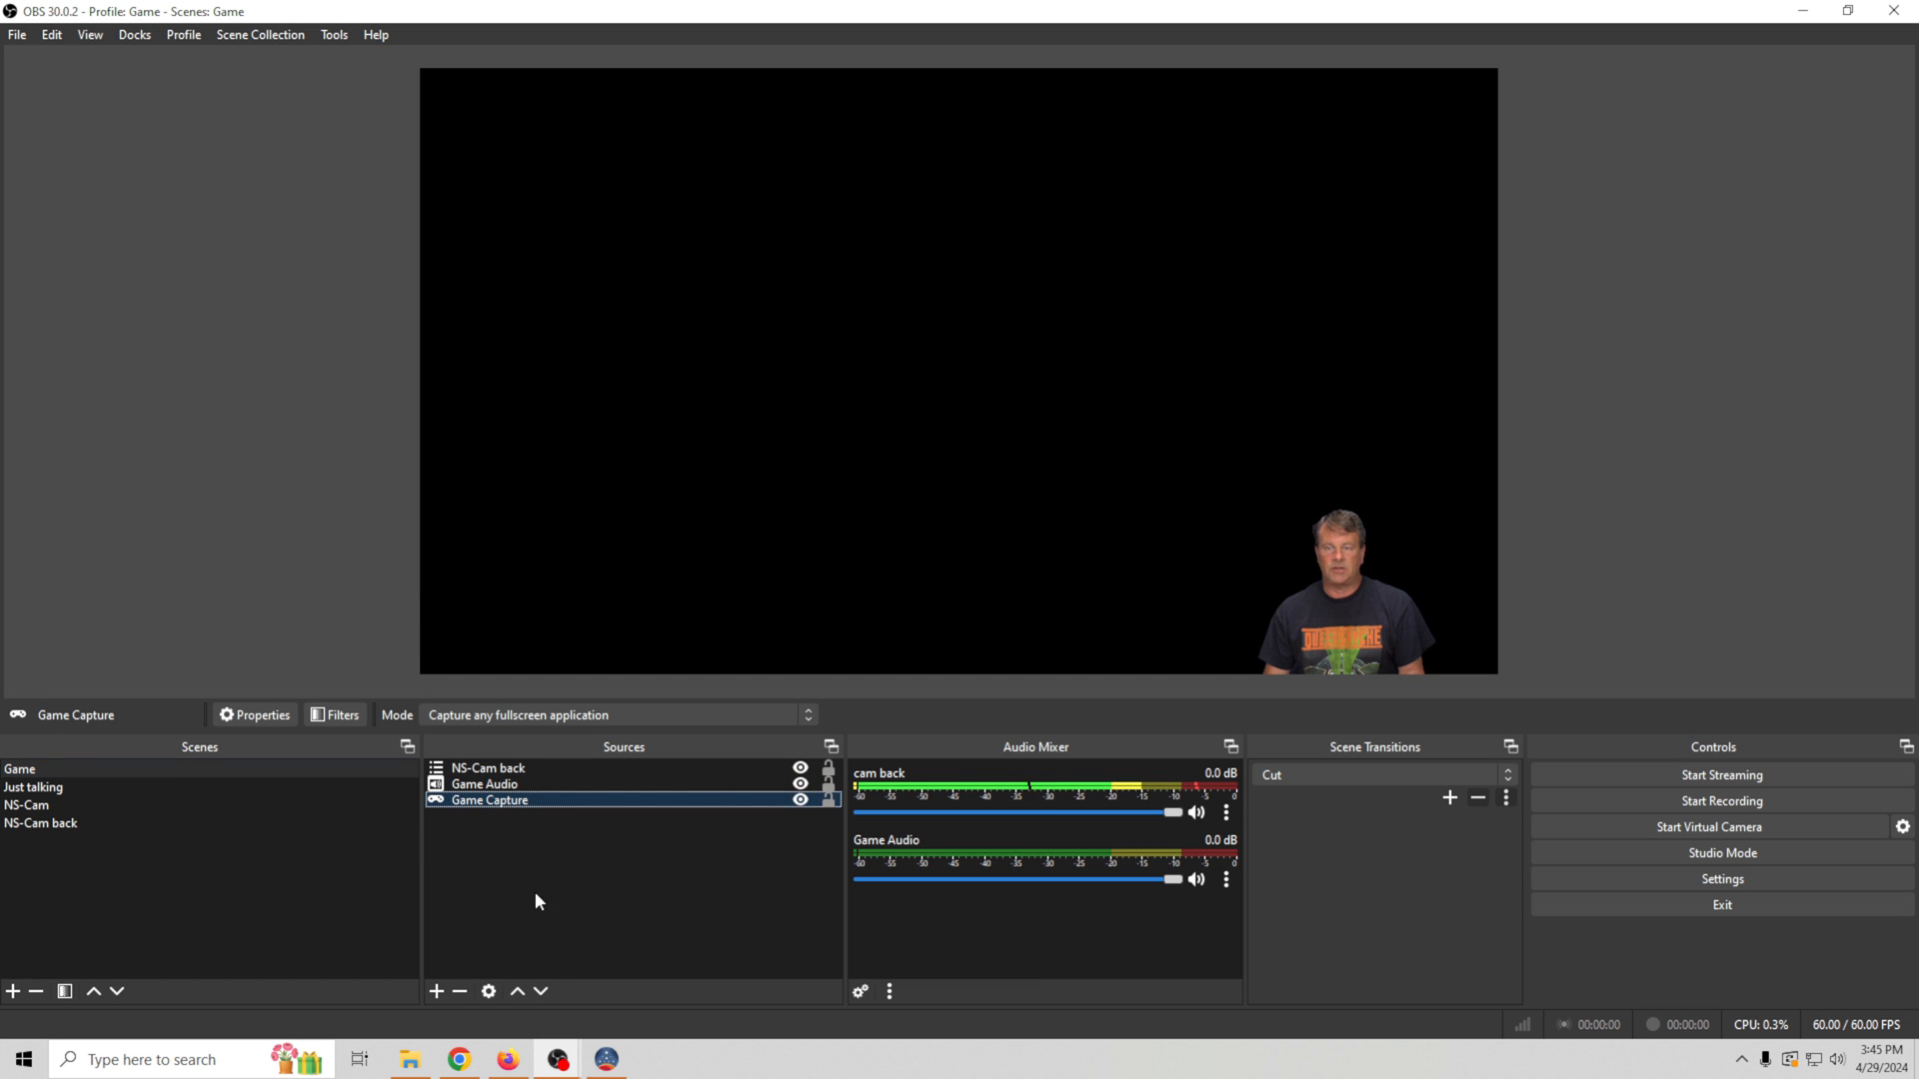
{"action": "right_click", "coordinate": [534, 802]}
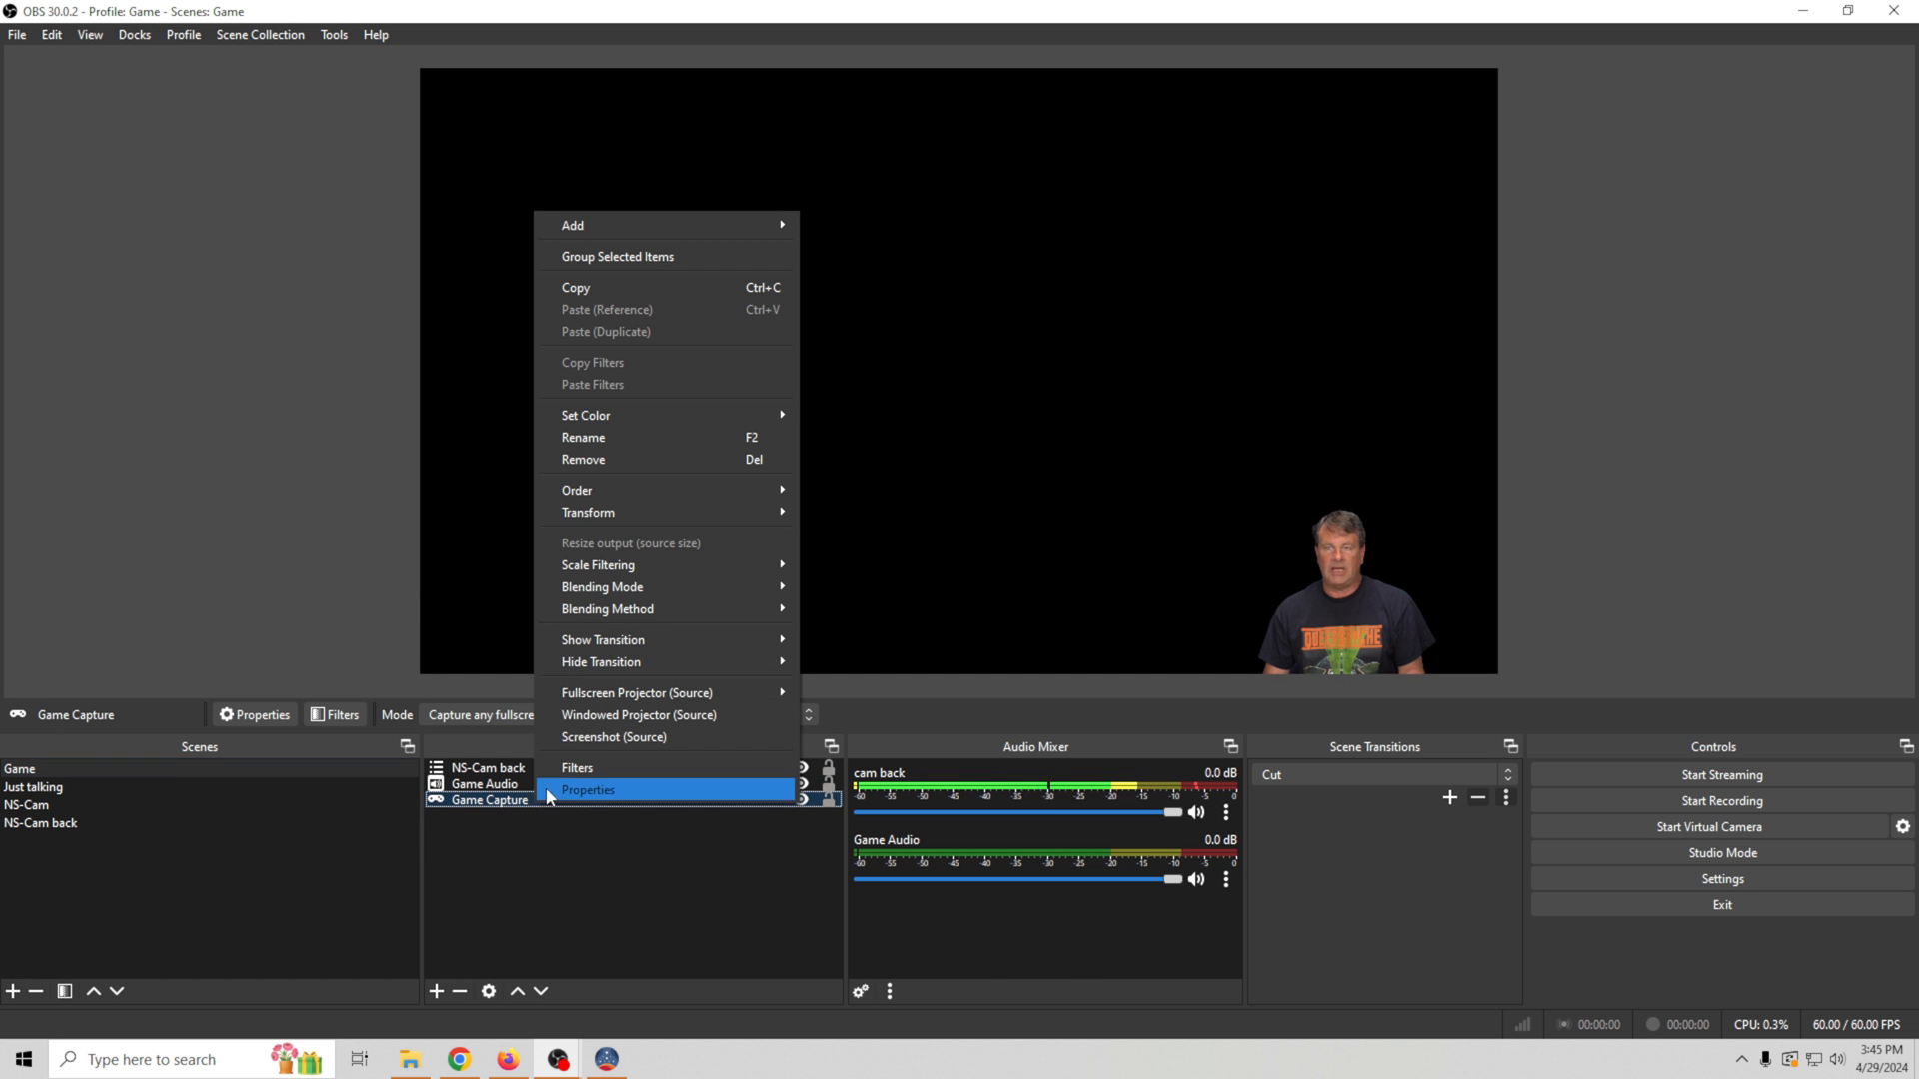
{"action": "left_click", "coordinate": [651, 458]}
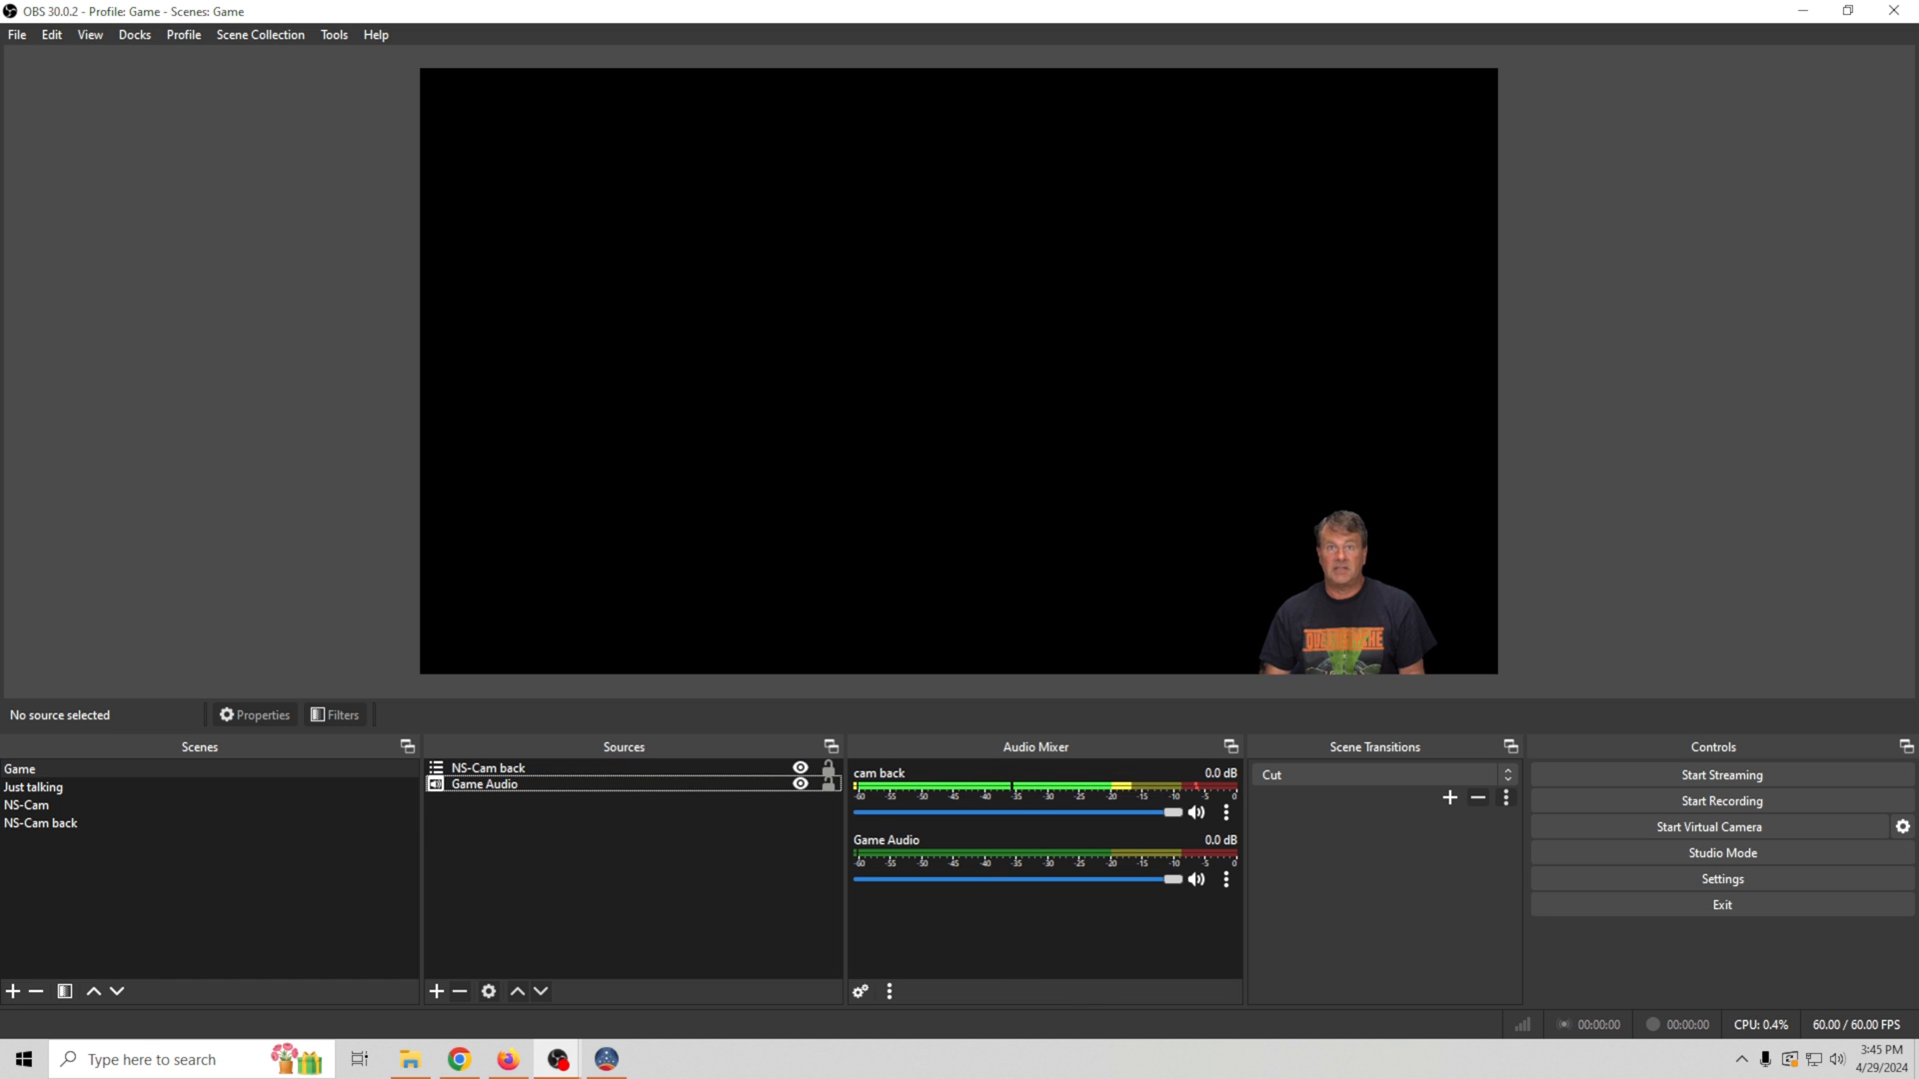
{"action": "key", "text": "alt+Tab"}
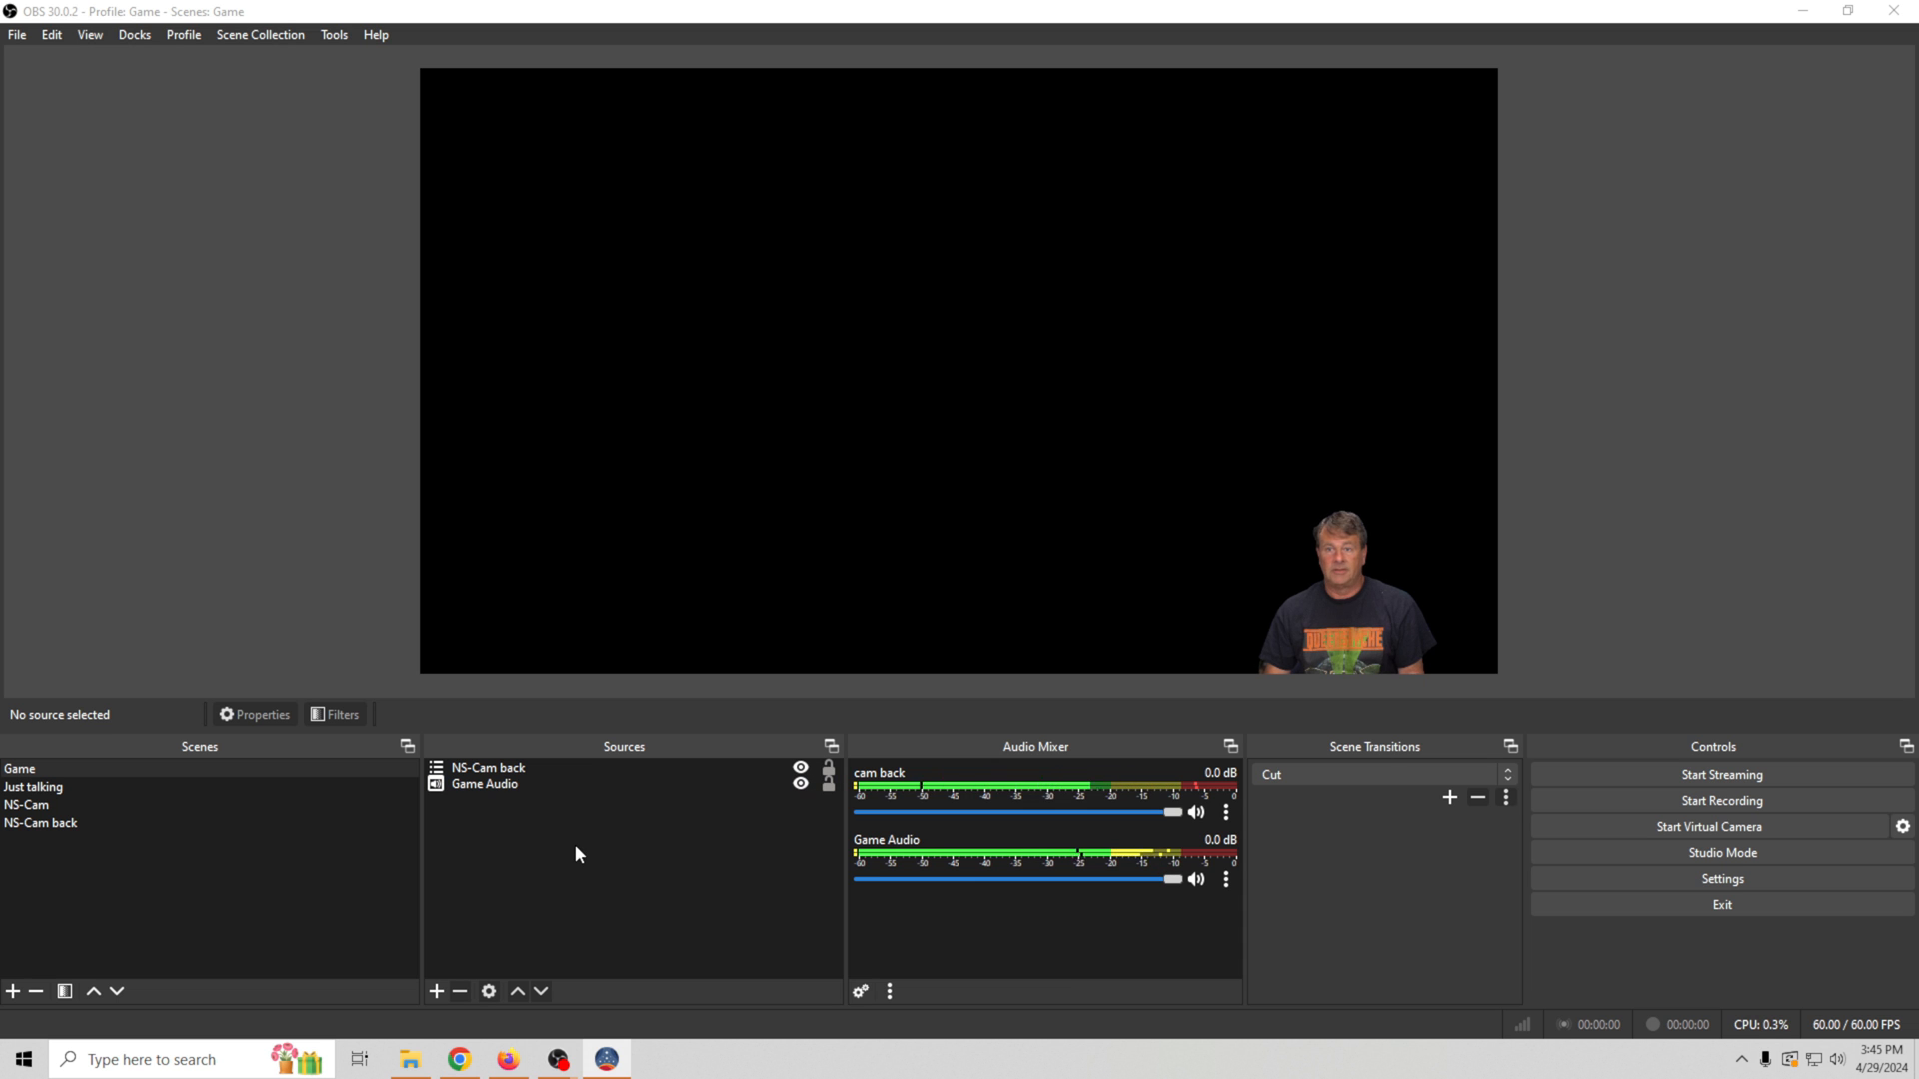
- Add a Display Capture source named Game cap with default settings
{"action": "left_click", "coordinate": [585, 807]}
{"action": "left_click", "coordinate": [436, 990]}
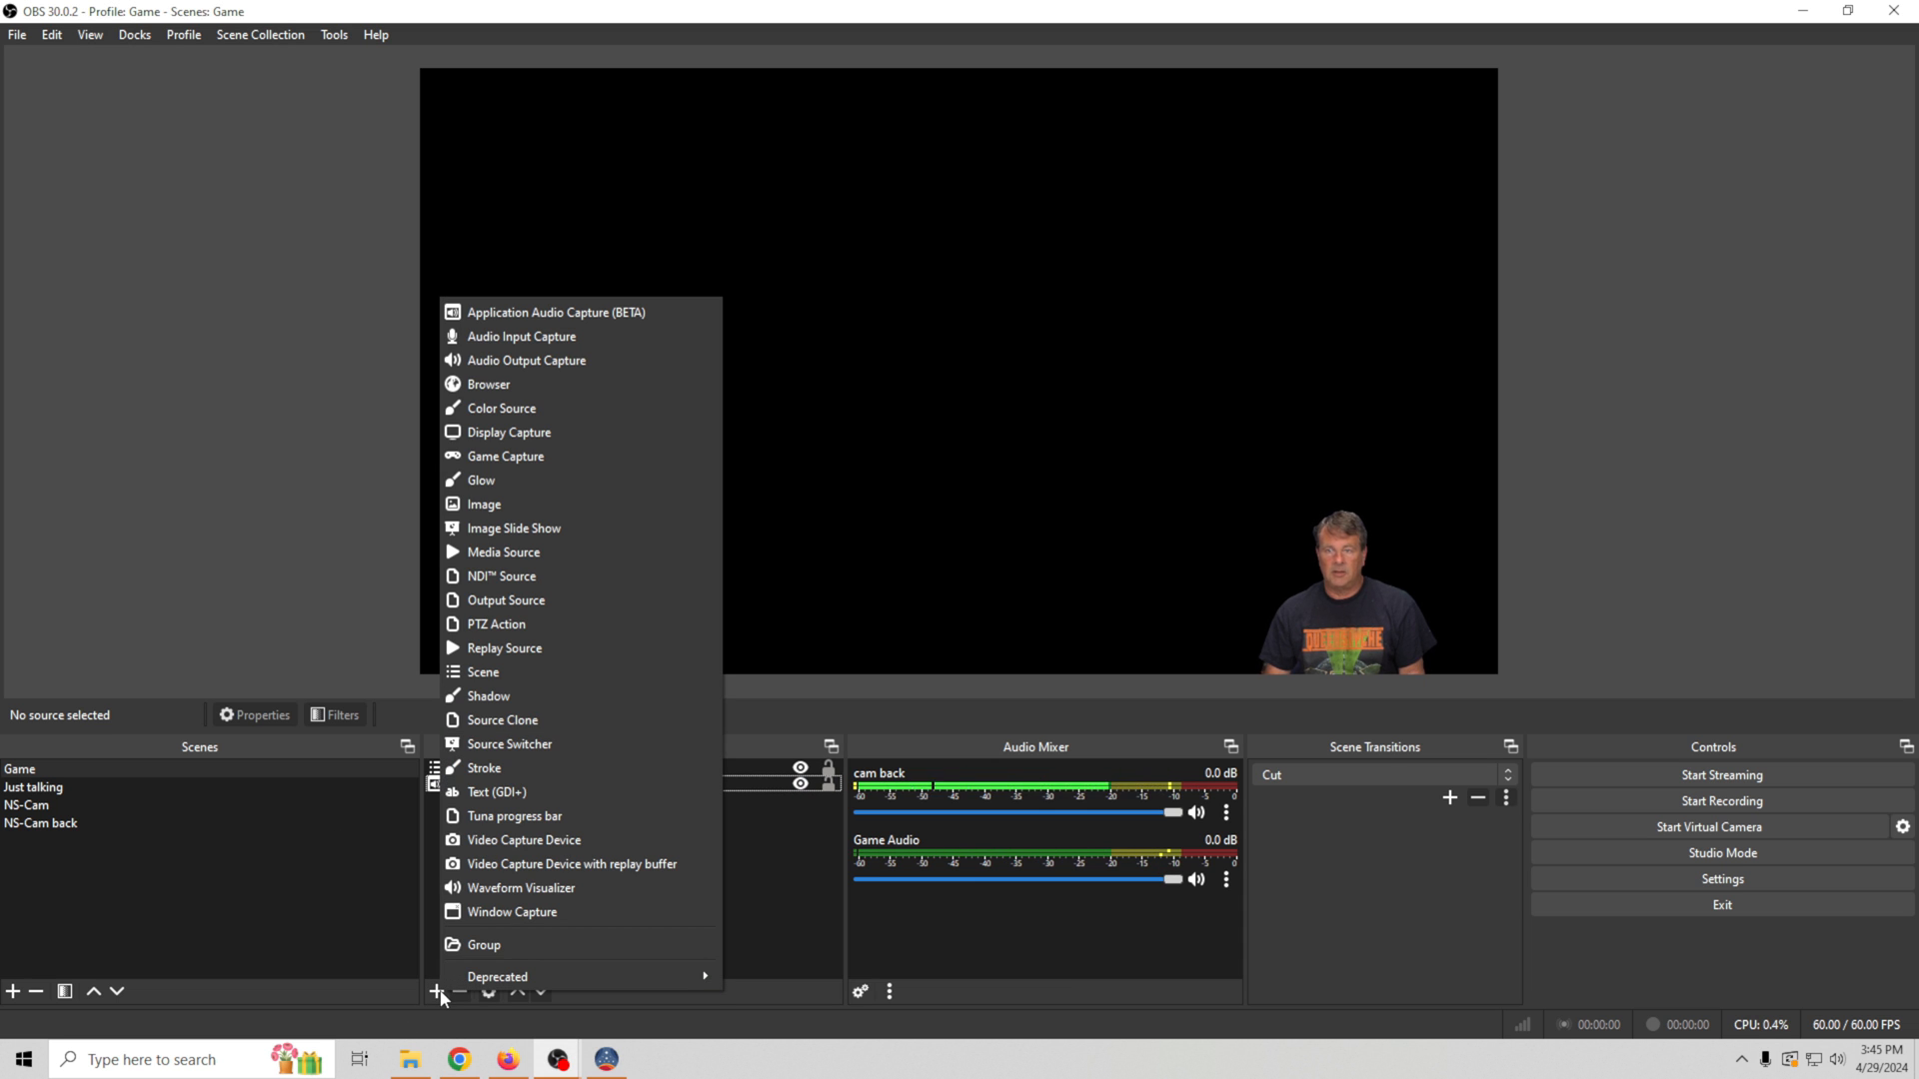
{"action": "left_click", "coordinate": [537, 433]}
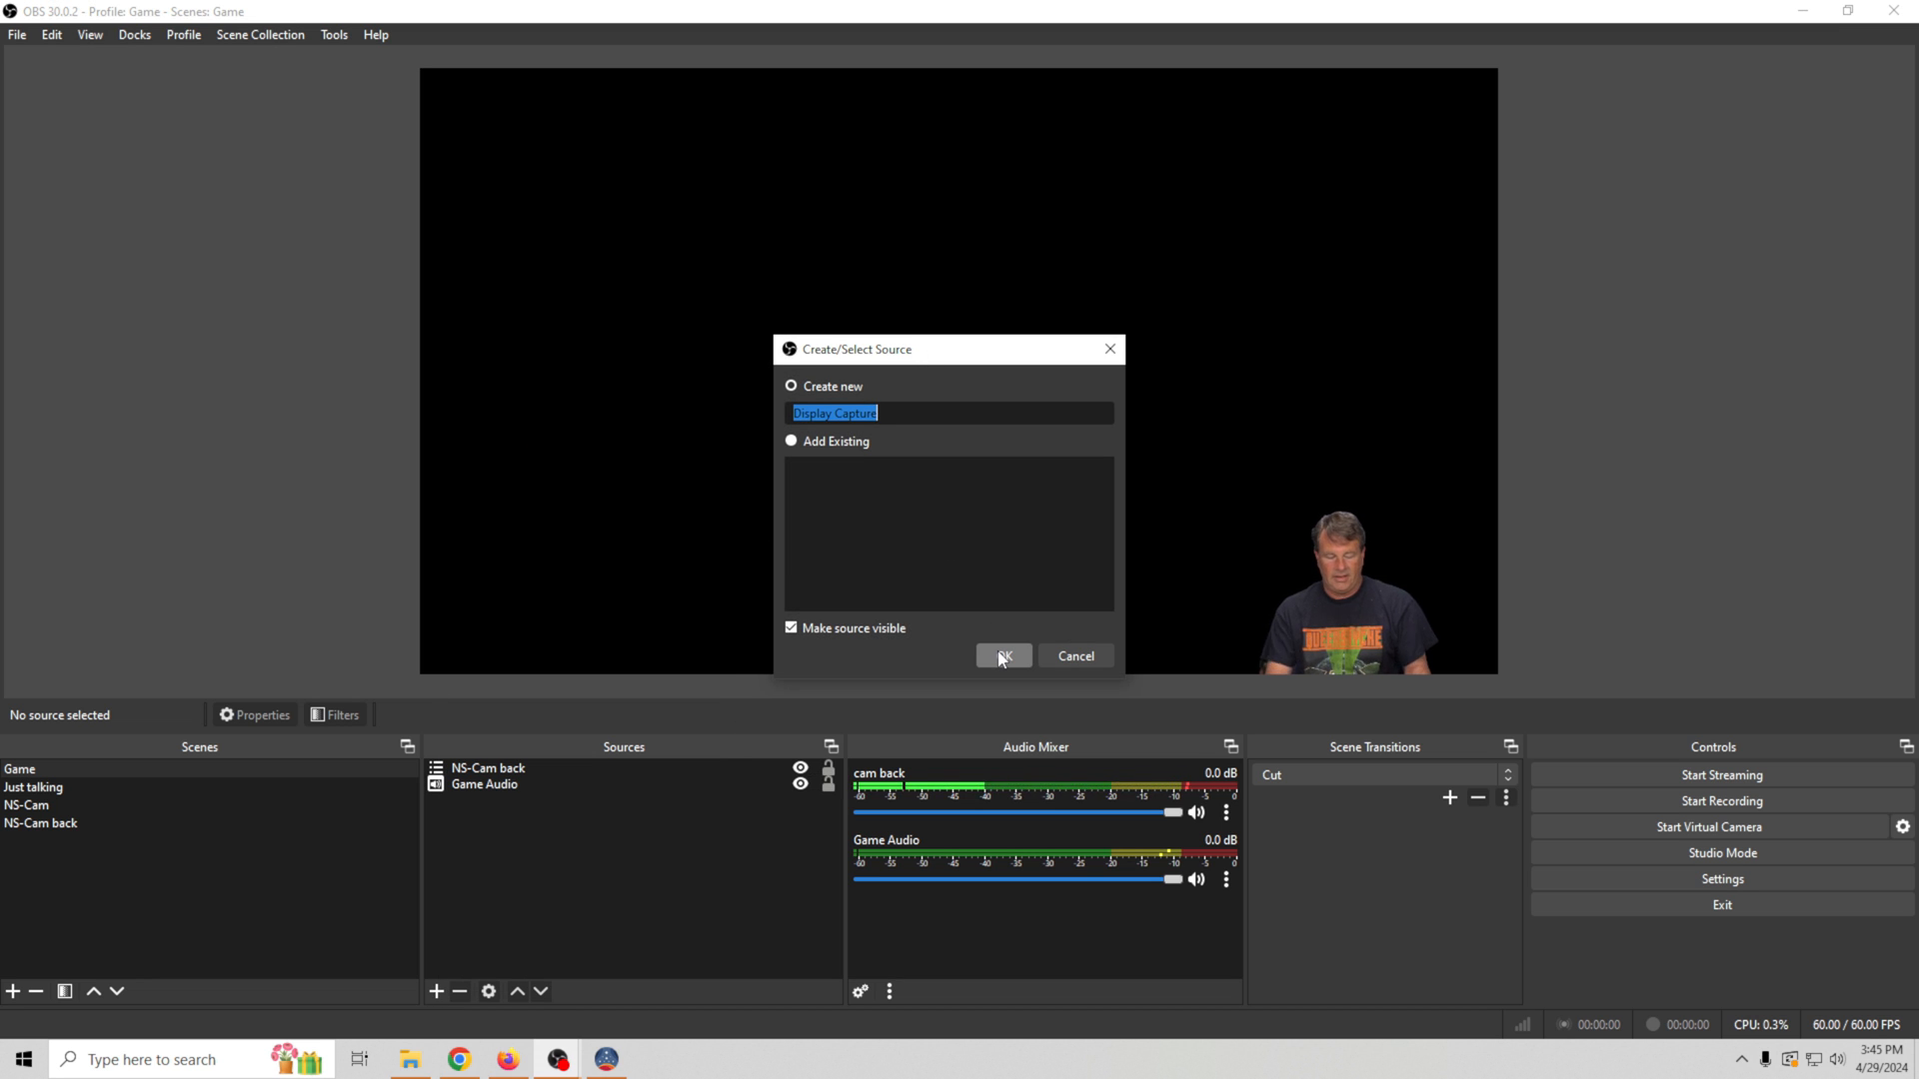
{"action": "type", "text": "Game"}
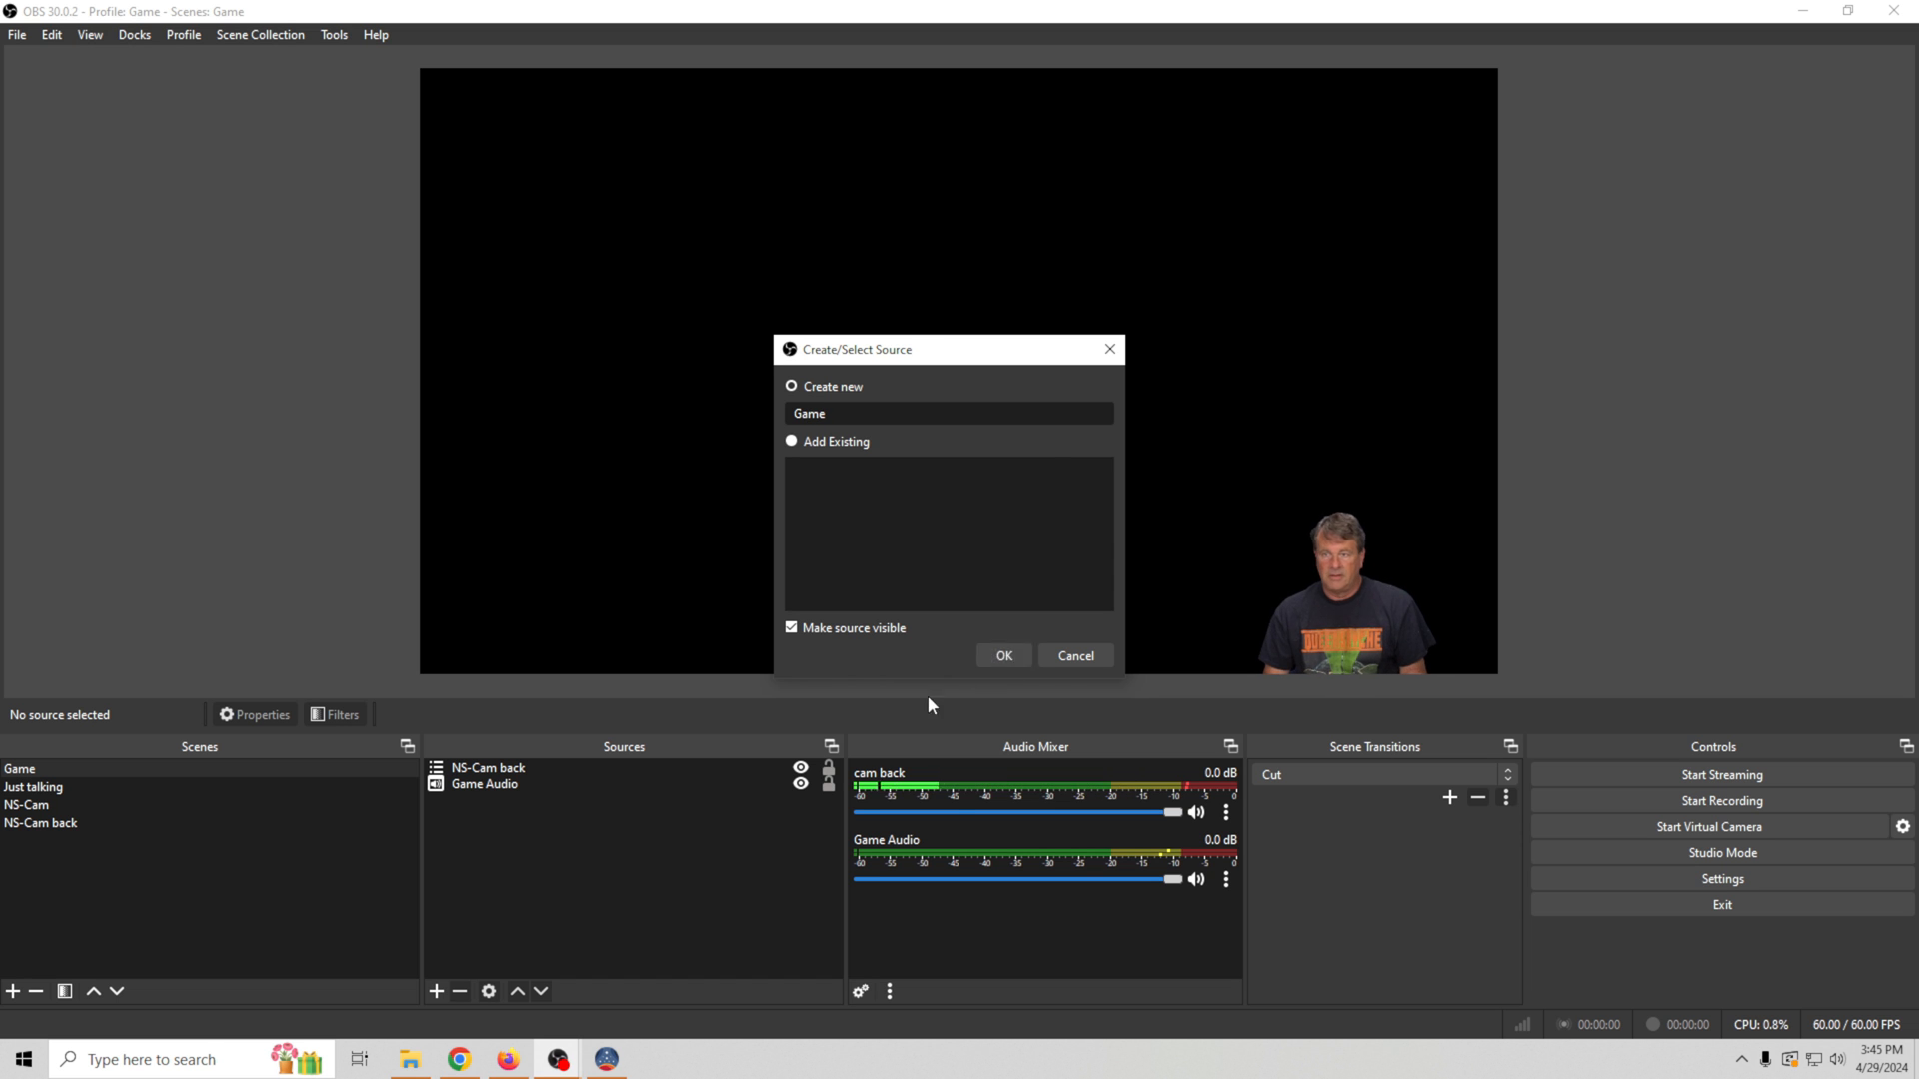
{"action": "left_click", "coordinate": [1003, 659]}
{"action": "left_click", "coordinate": [1008, 540]}
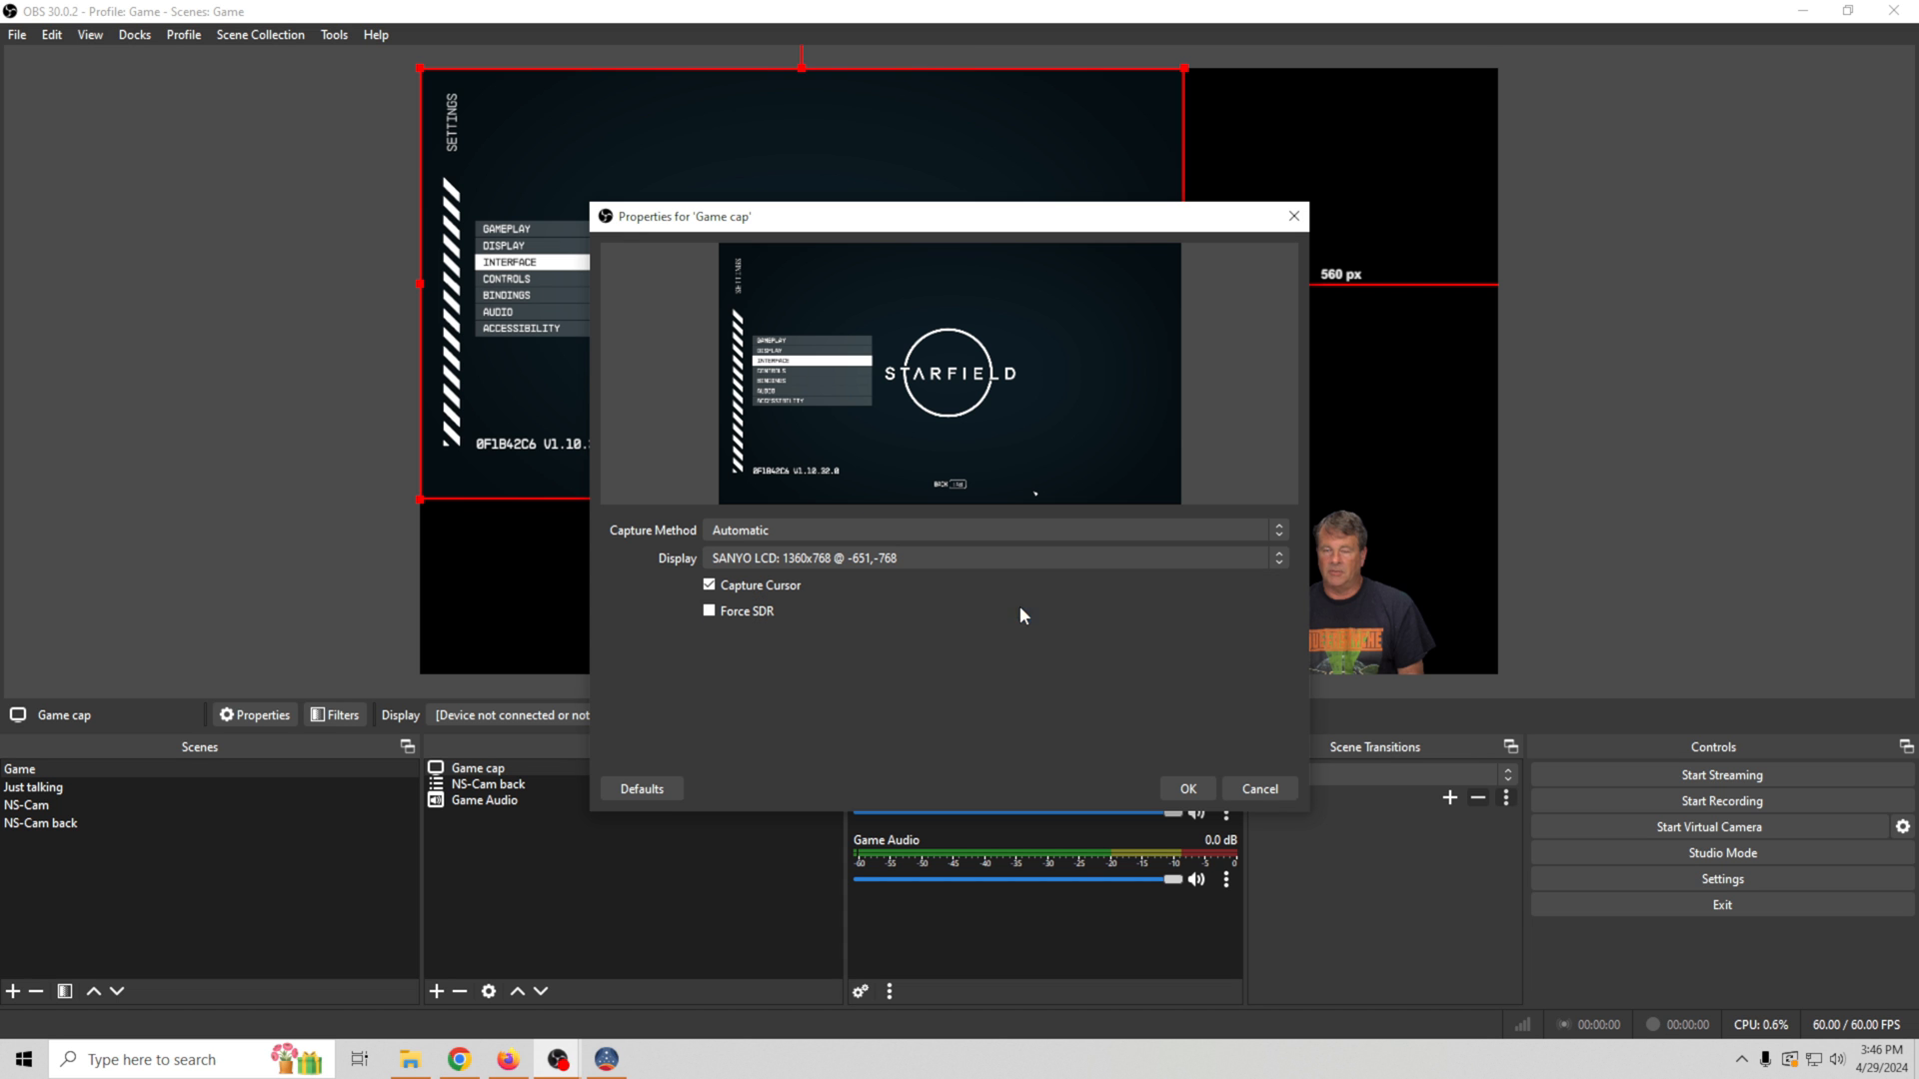
{"action": "left_click", "coordinate": [1185, 788]}
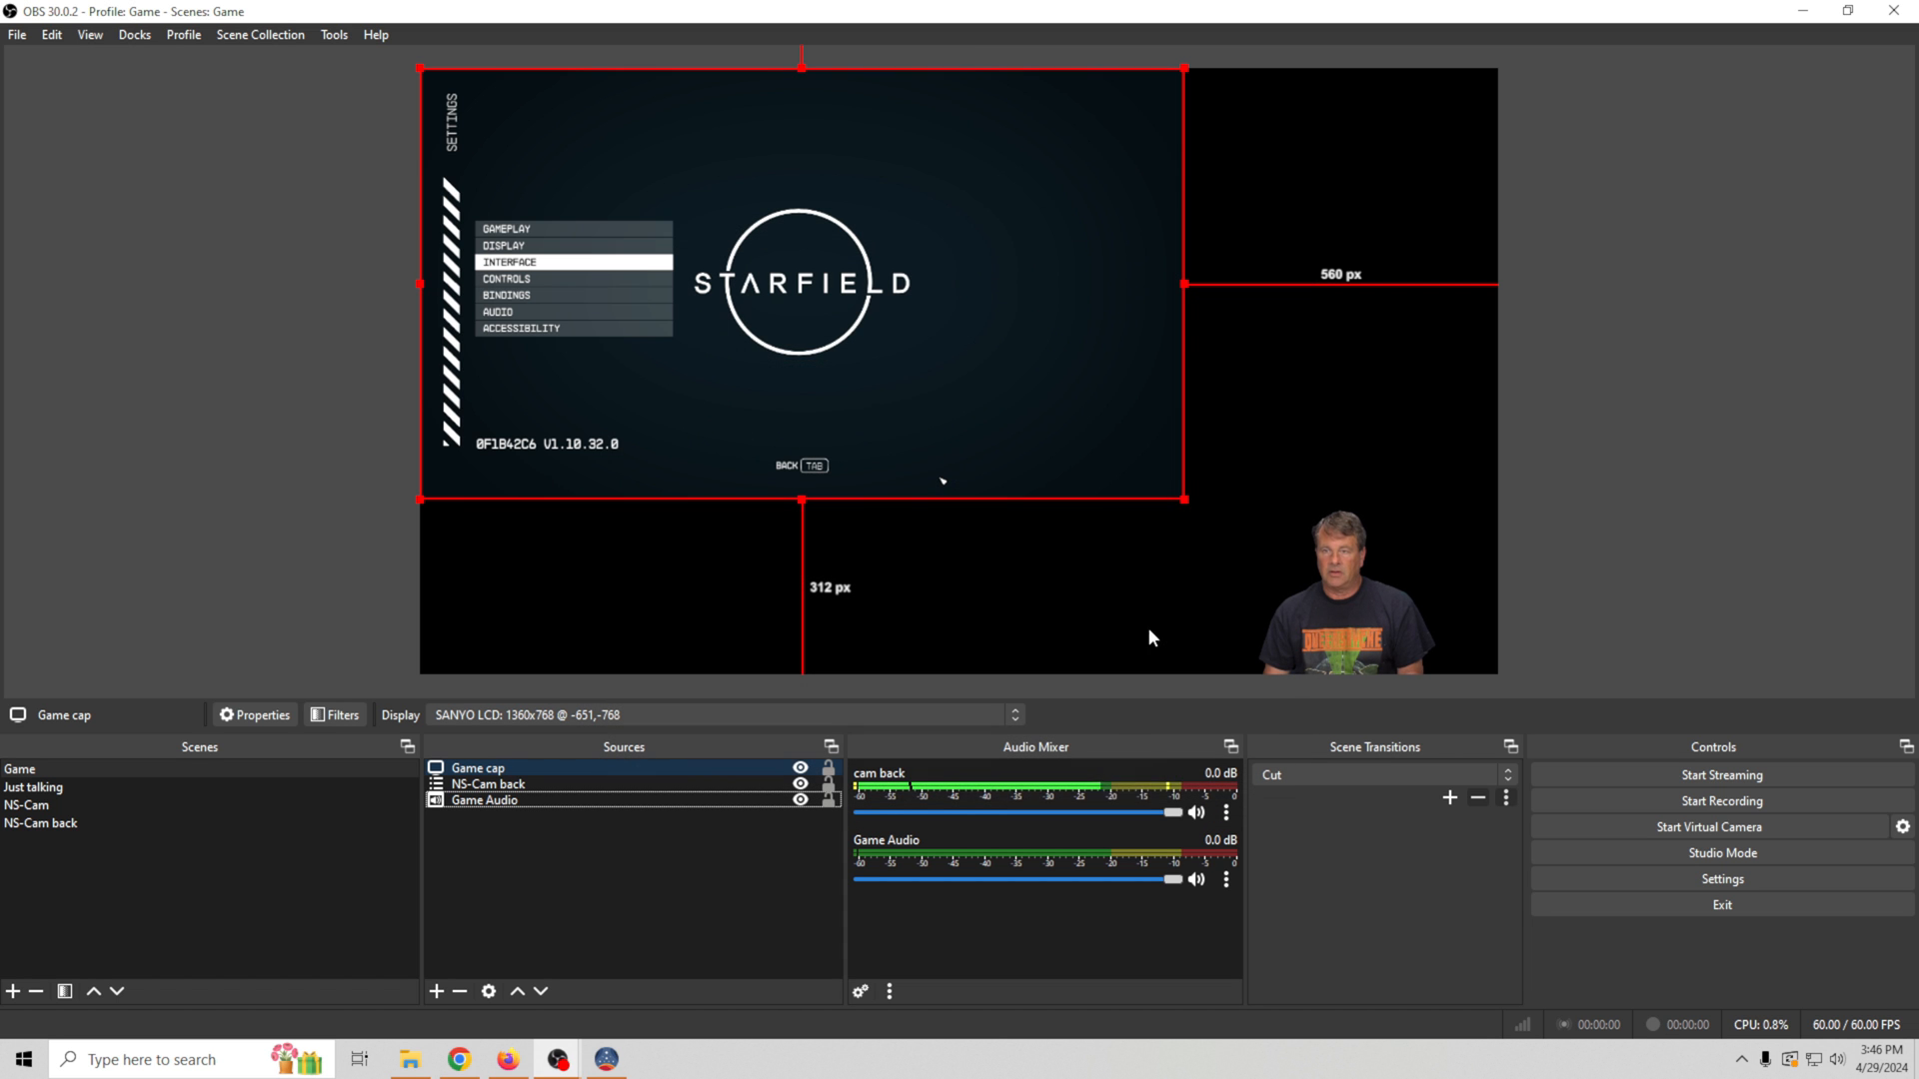
- Stretch Game cap to fill the canvas and layer it beneath NS-Cam back
{"action": "left_click_drag", "start_coordinate": [1182, 500], "coordinate": [1500, 677]}
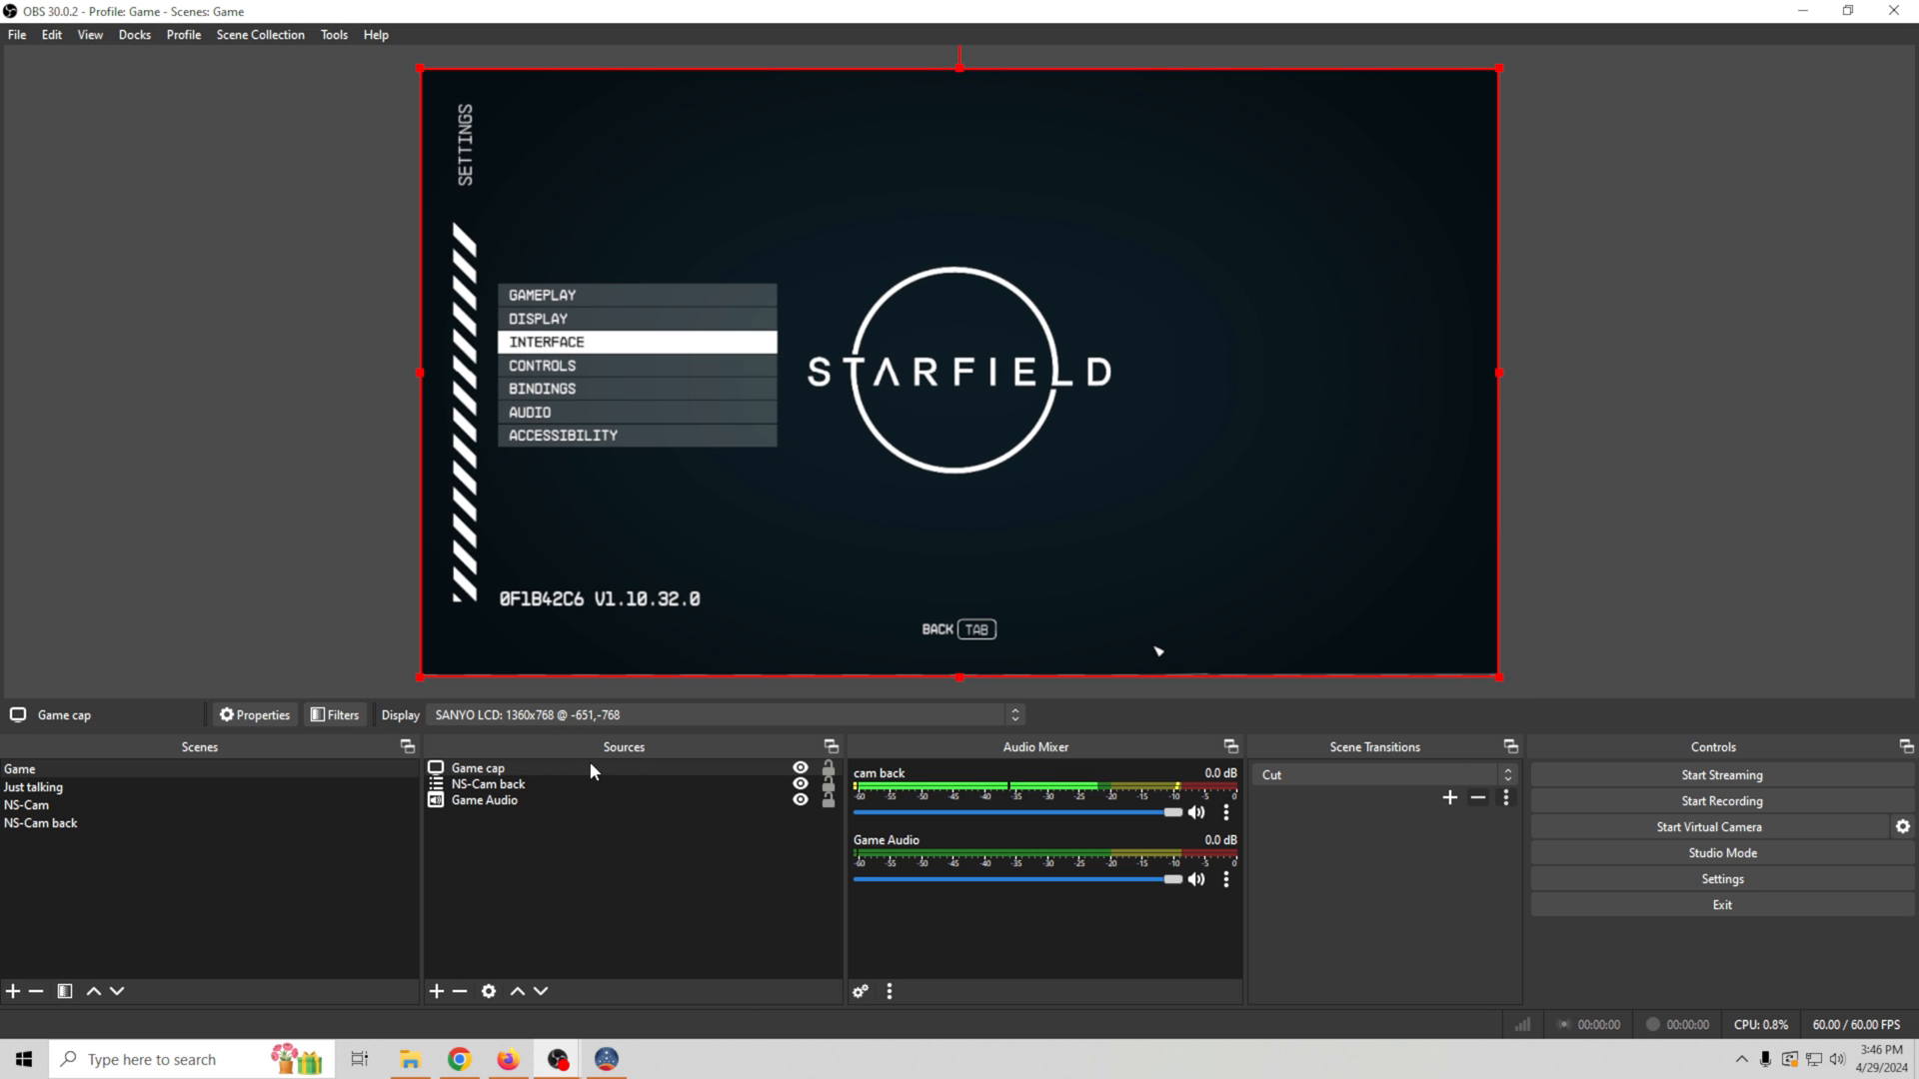
{"action": "left_click_drag", "start_coordinate": [587, 767], "coordinate": [588, 788]}
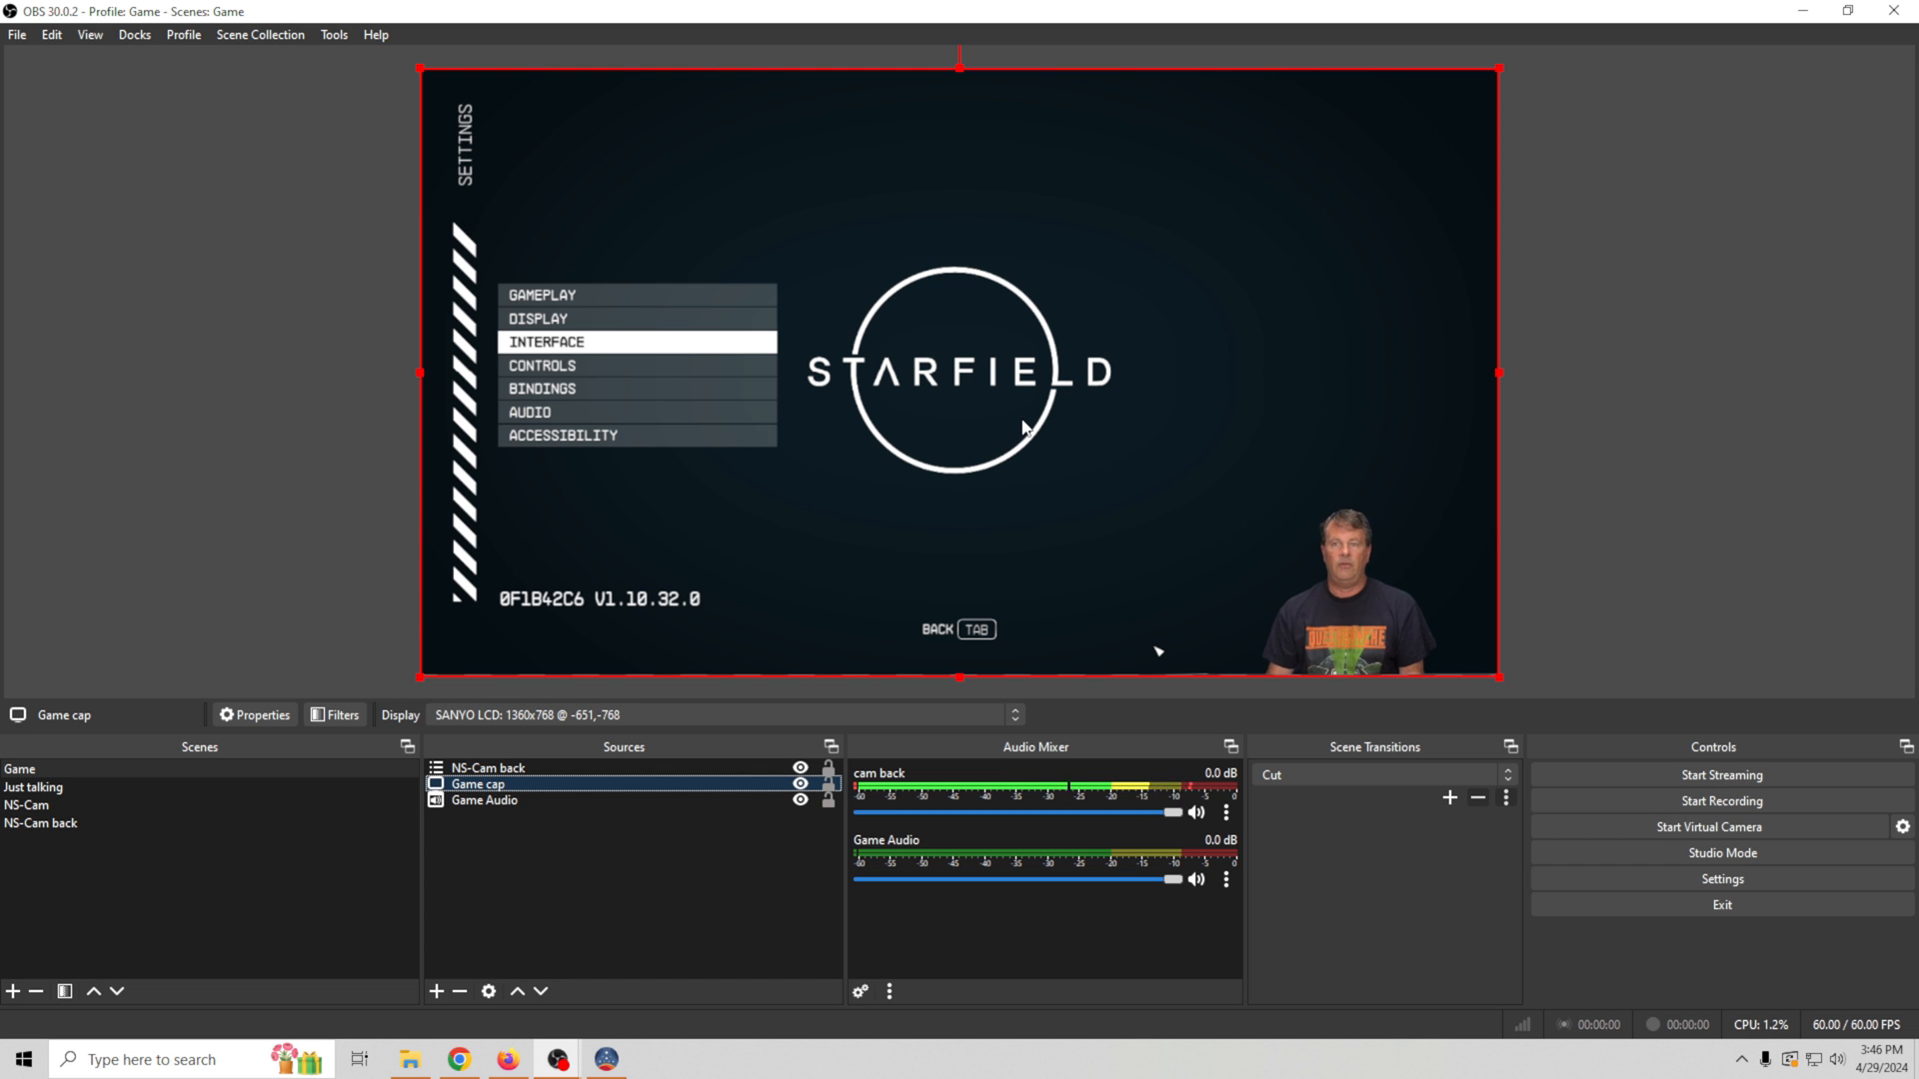
{"action": "left_click", "coordinate": [122, 784]}
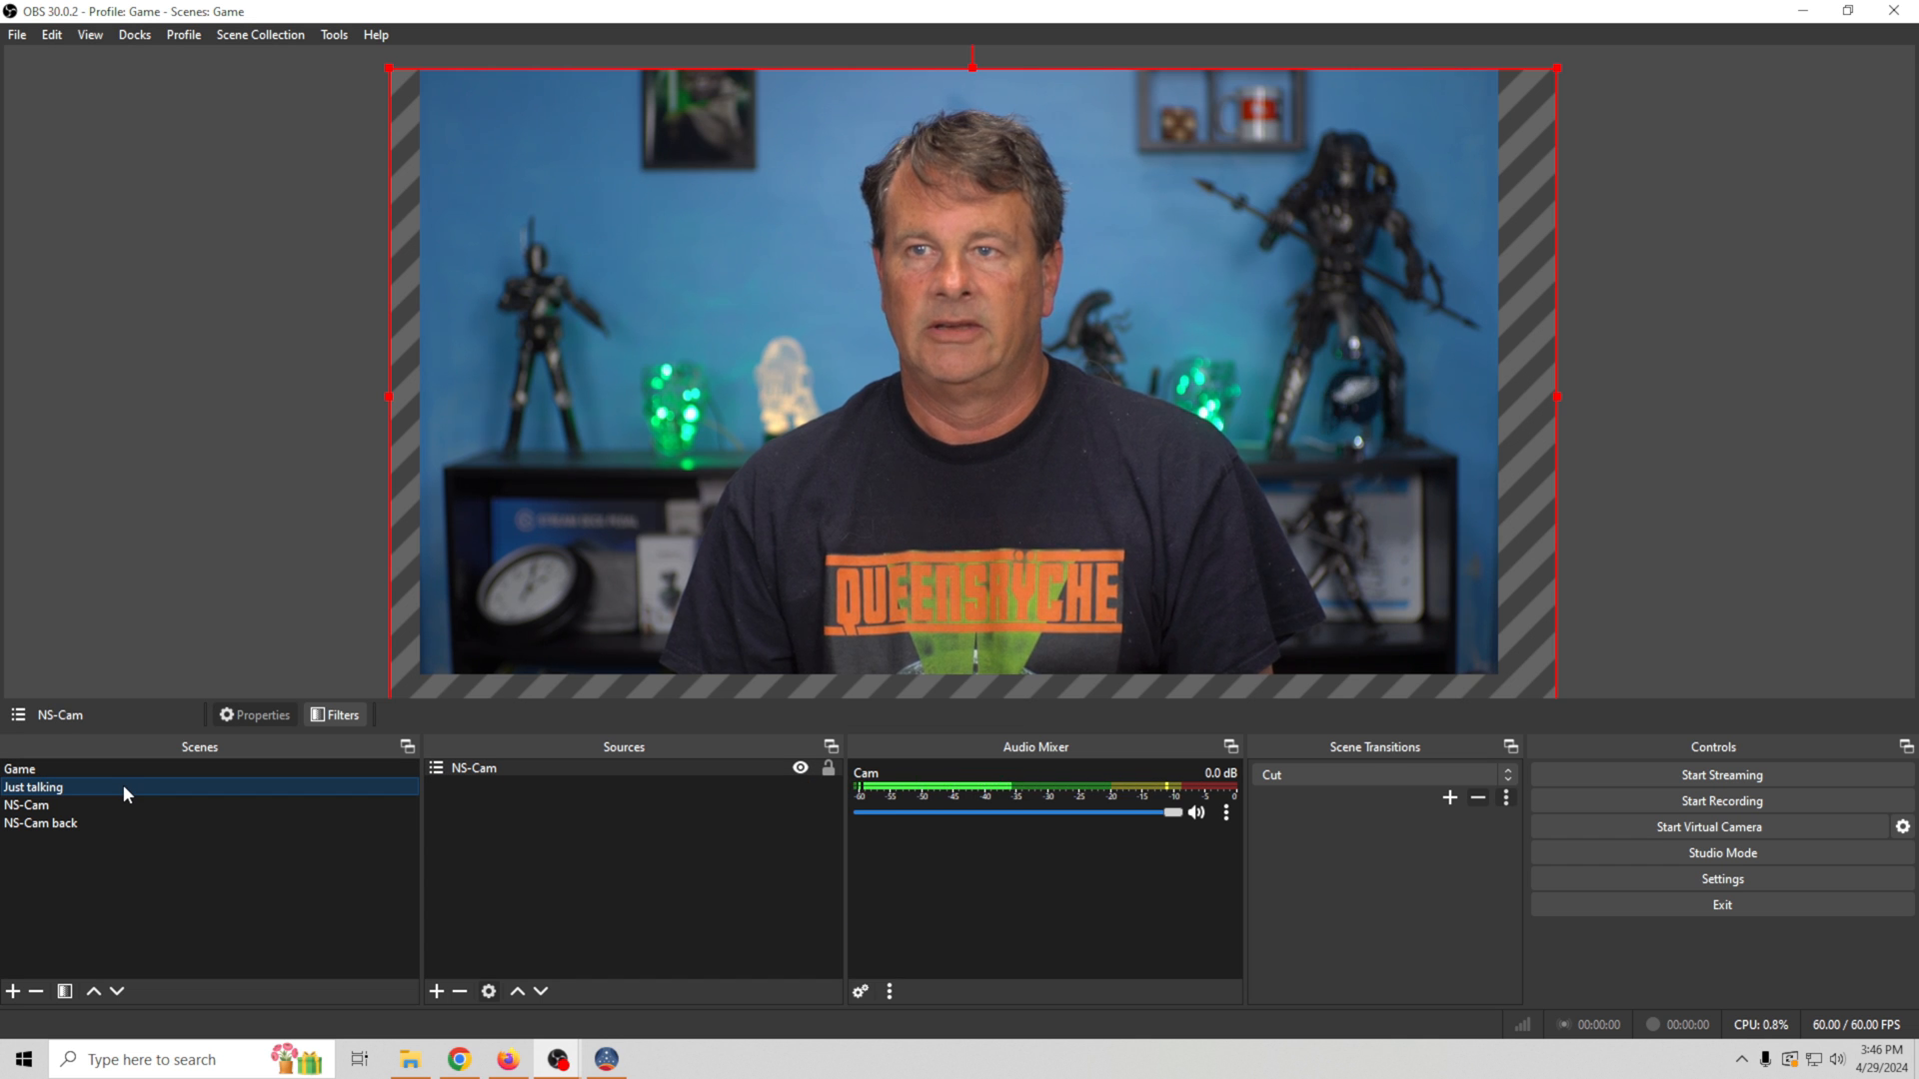
{"action": "left_click", "coordinate": [127, 769]}
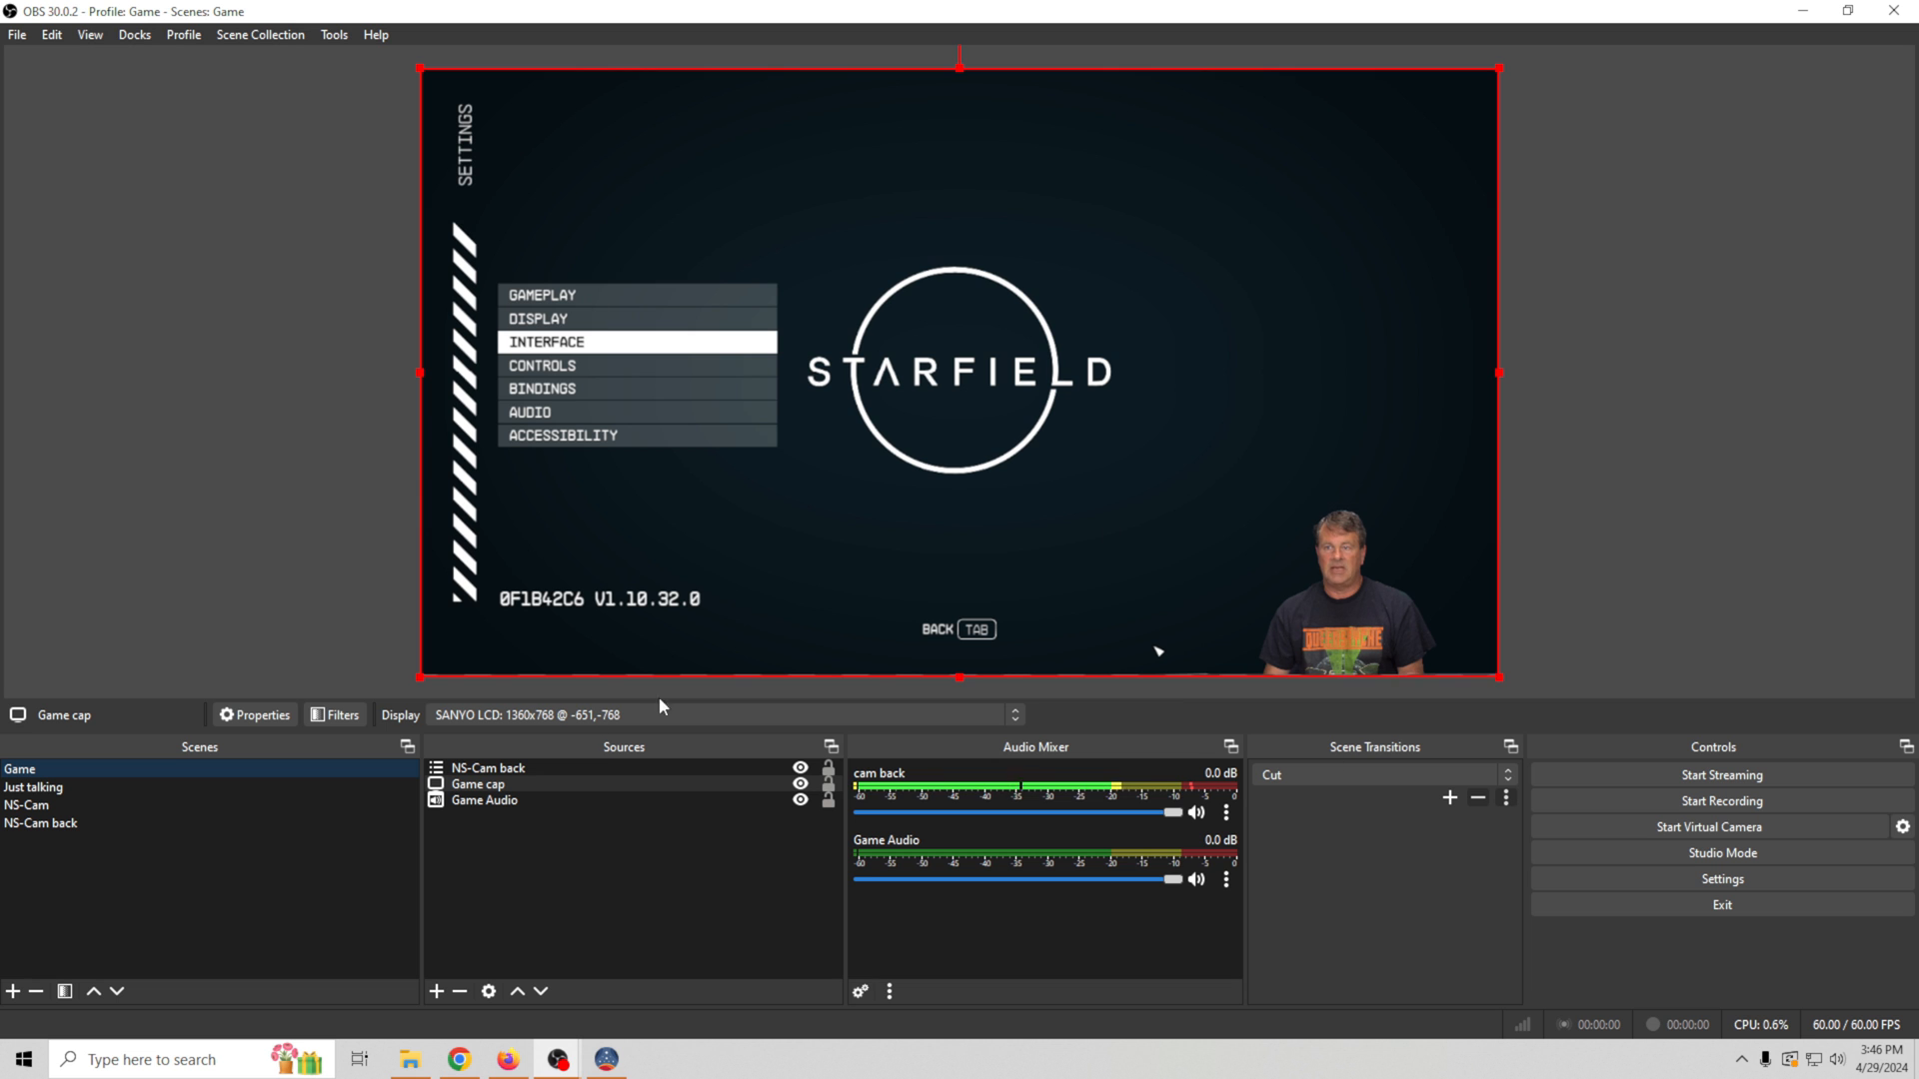
{"action": "left_click", "coordinate": [106, 788]}
{"action": "left_click", "coordinate": [117, 786]}
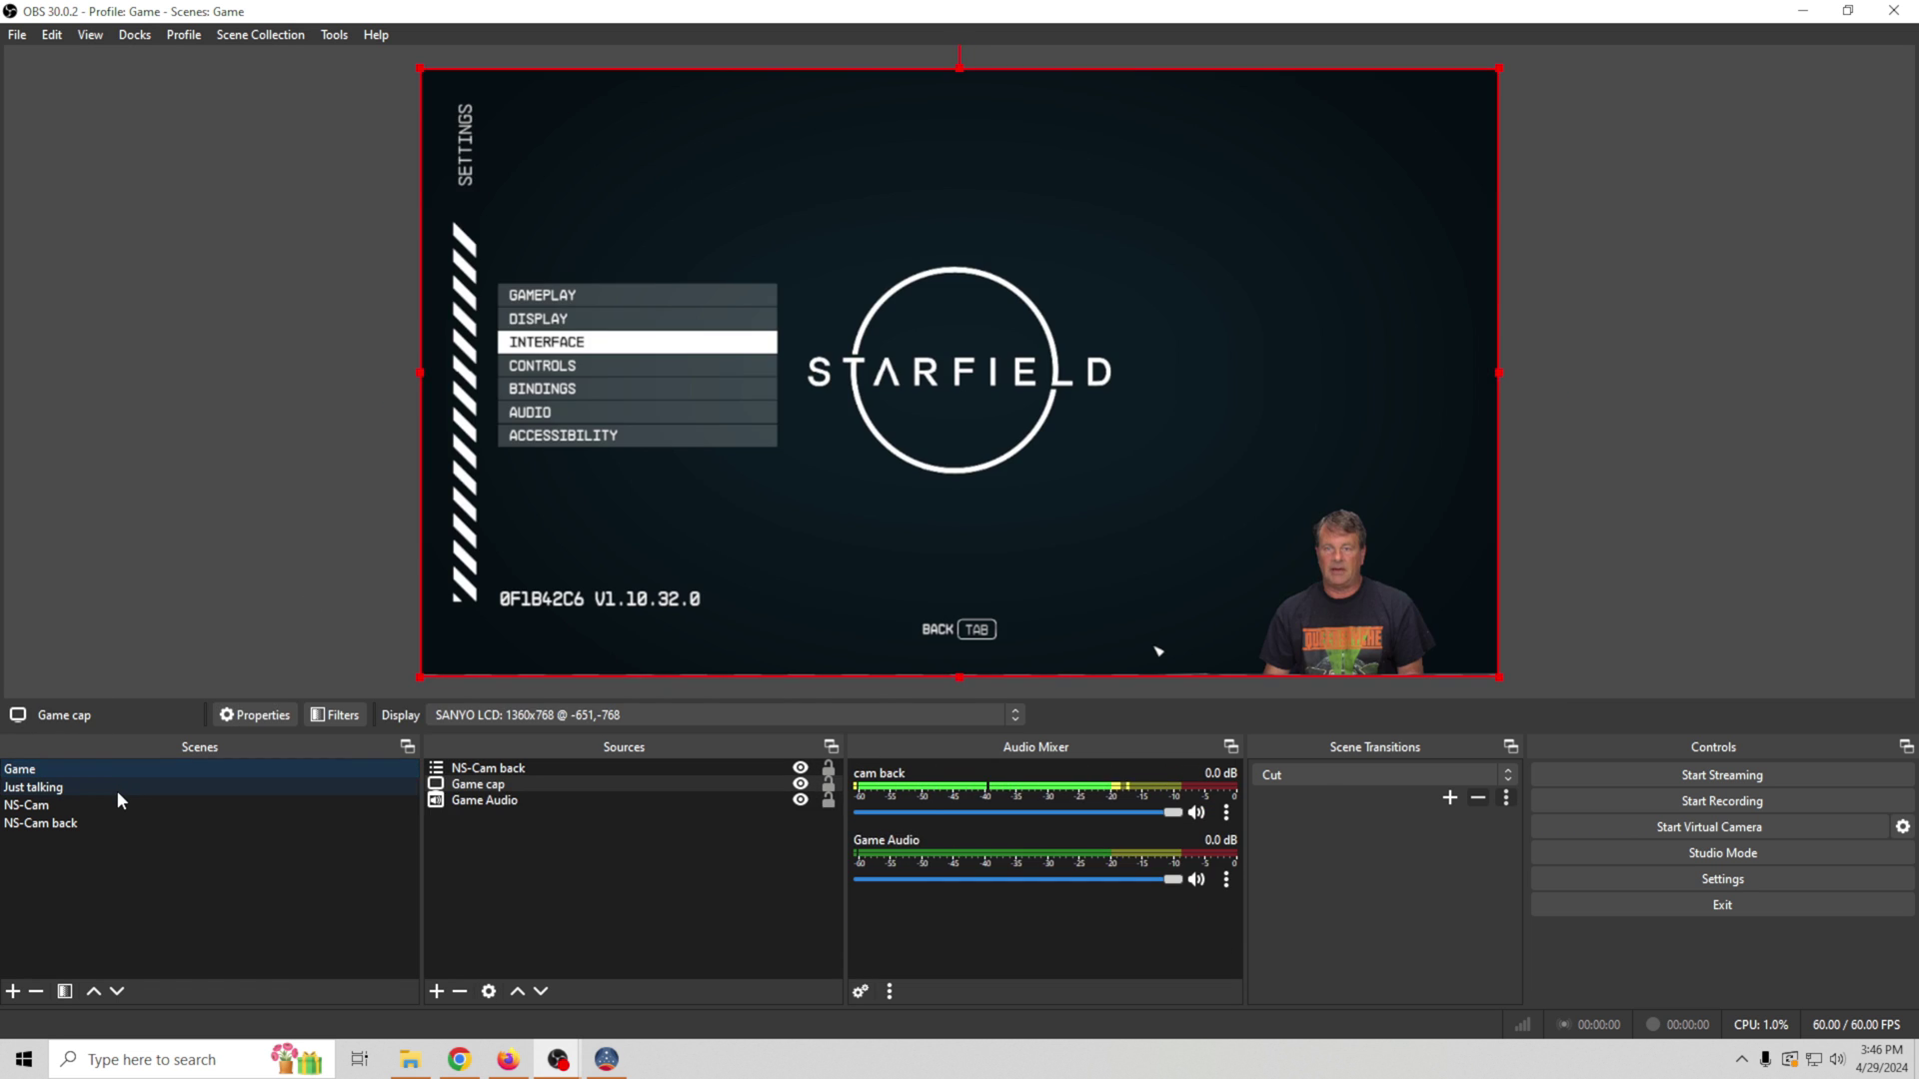
{"action": "left_click", "coordinate": [116, 789]}
{"action": "key", "text": "alt+Tab"}
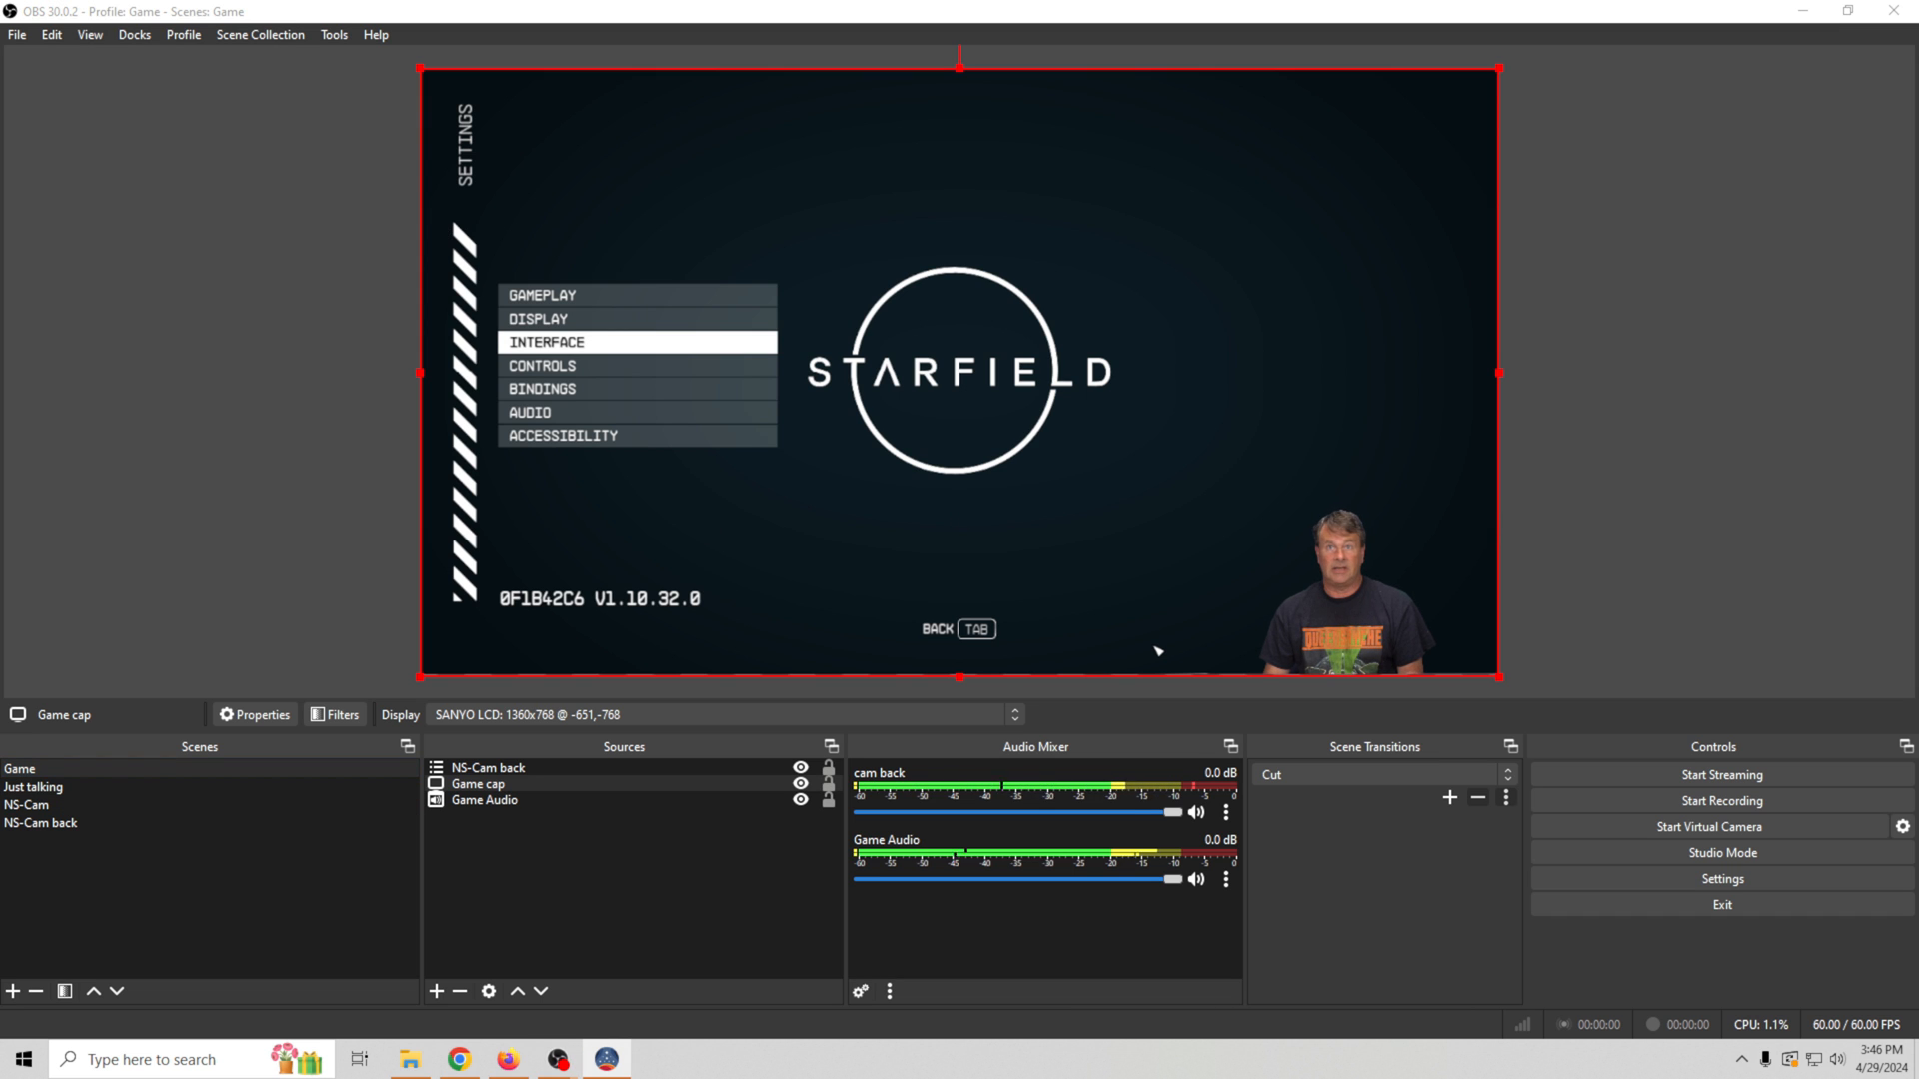